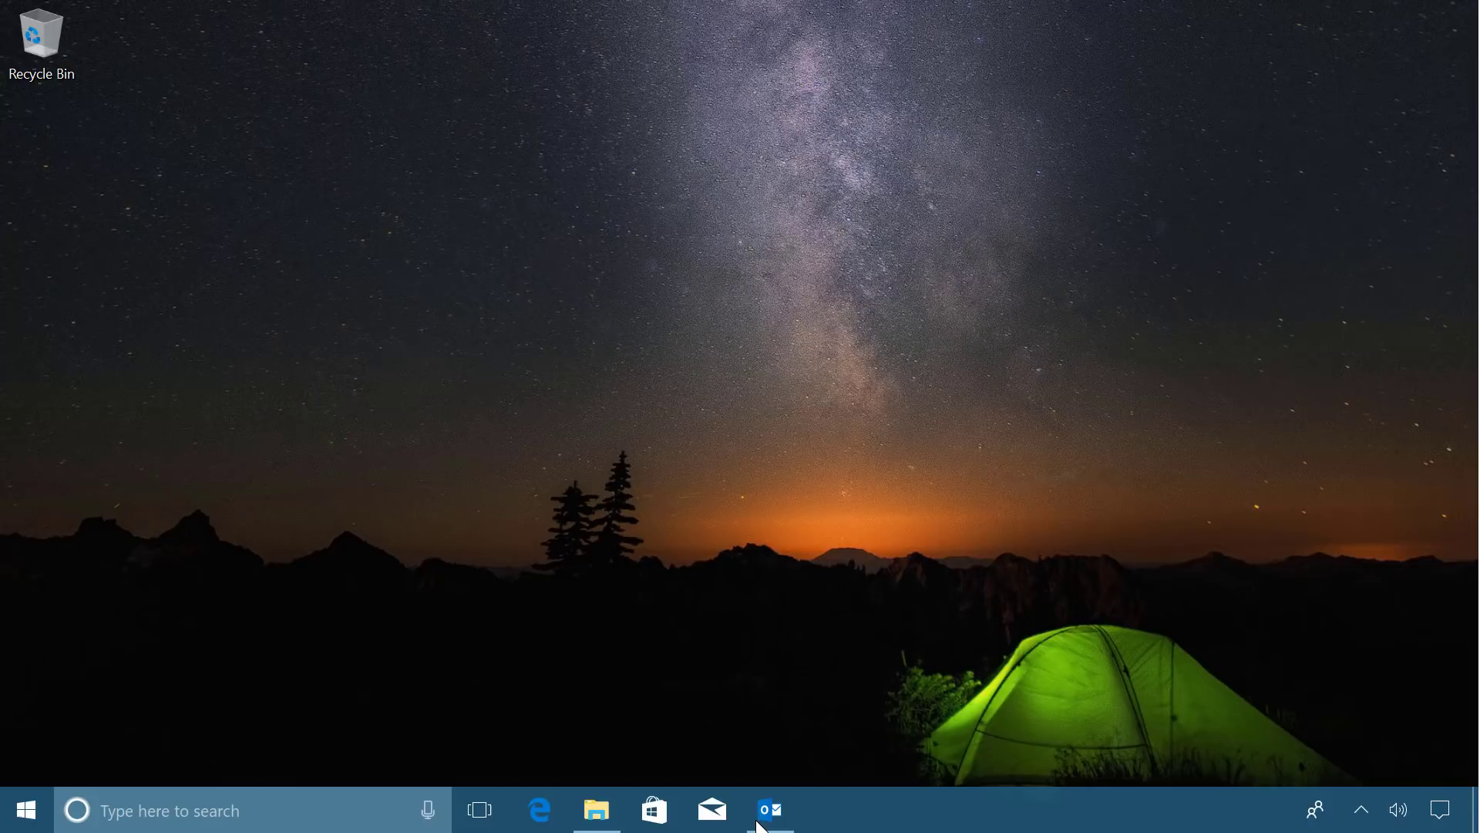
Bring Intune forward and open the profile's Windows Defender Application Control settings
click(764, 816)
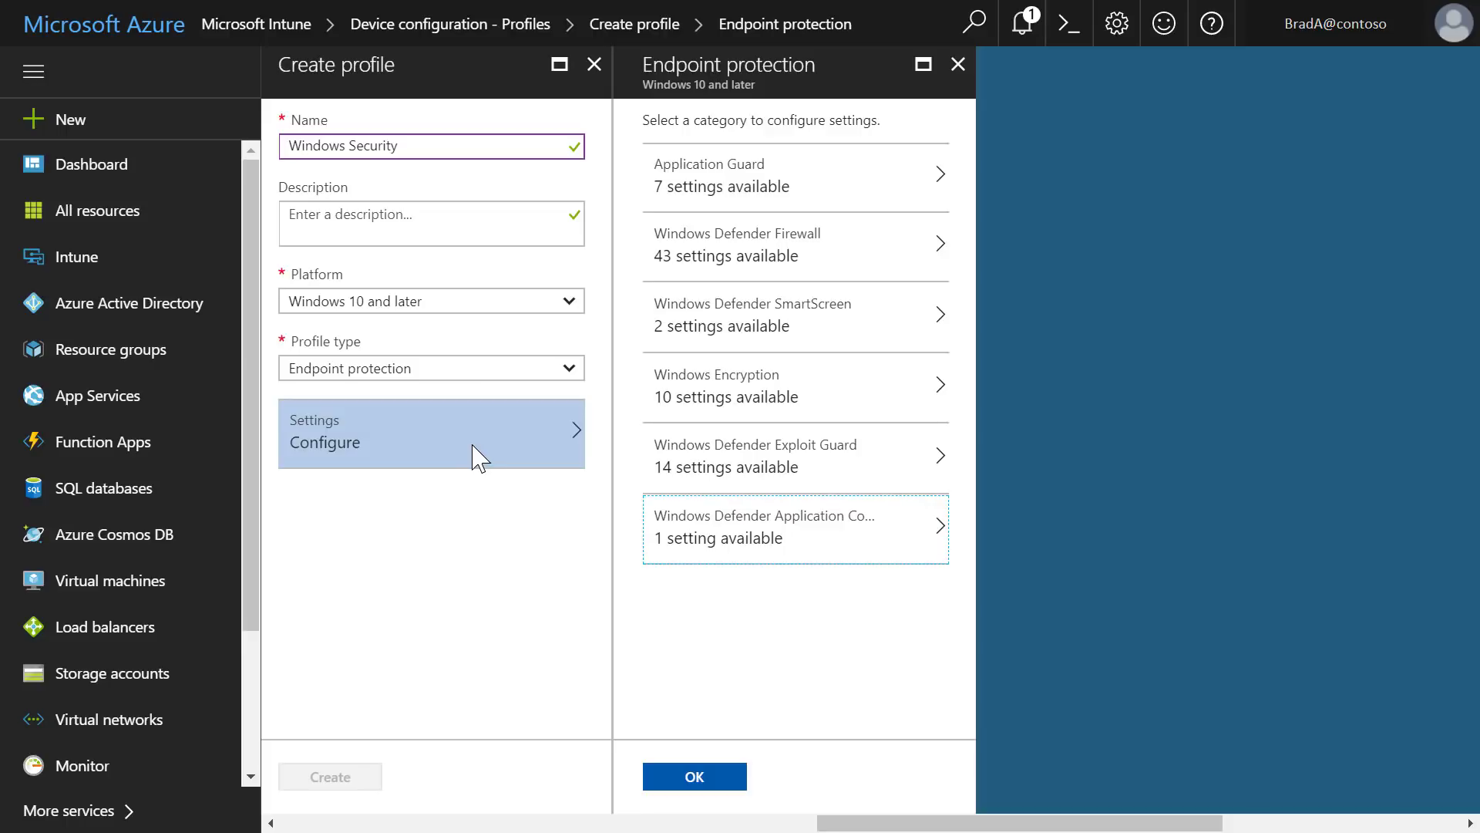
key(Return)
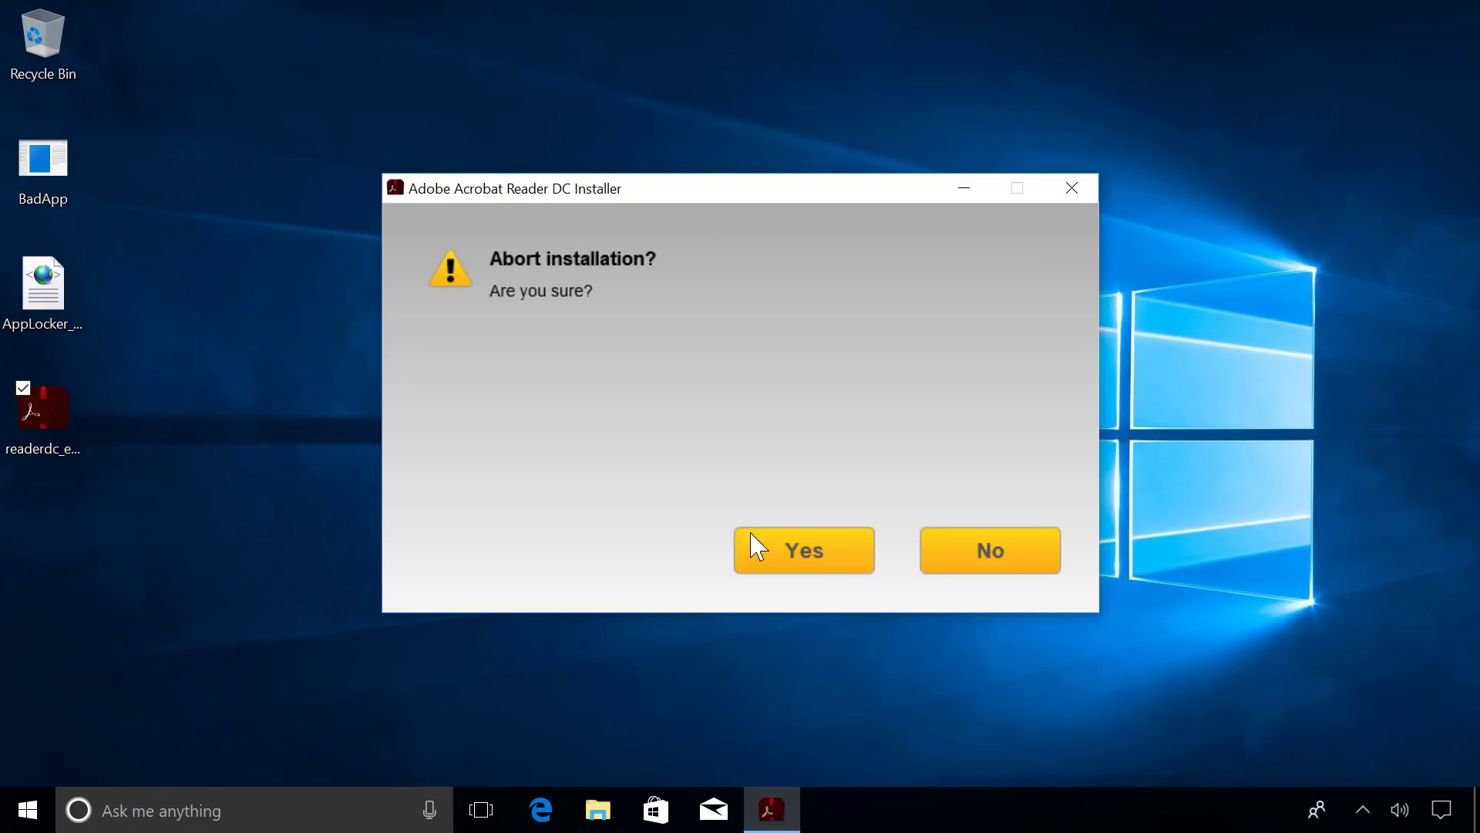
Abort the Acrobat Reader installation, close the installer, and run BadApp.exe to see it blocked
click(807, 563)
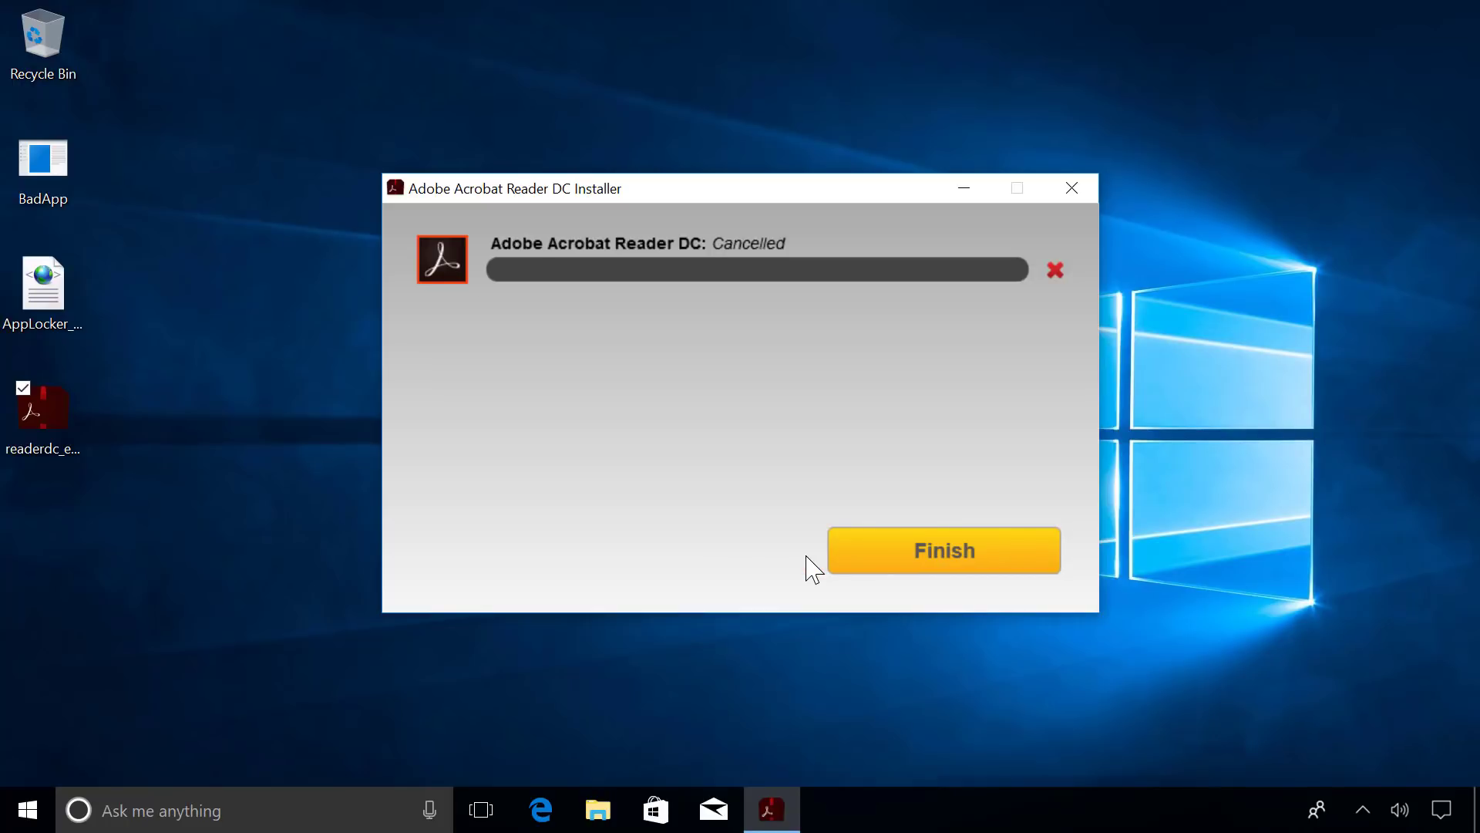
click(882, 560)
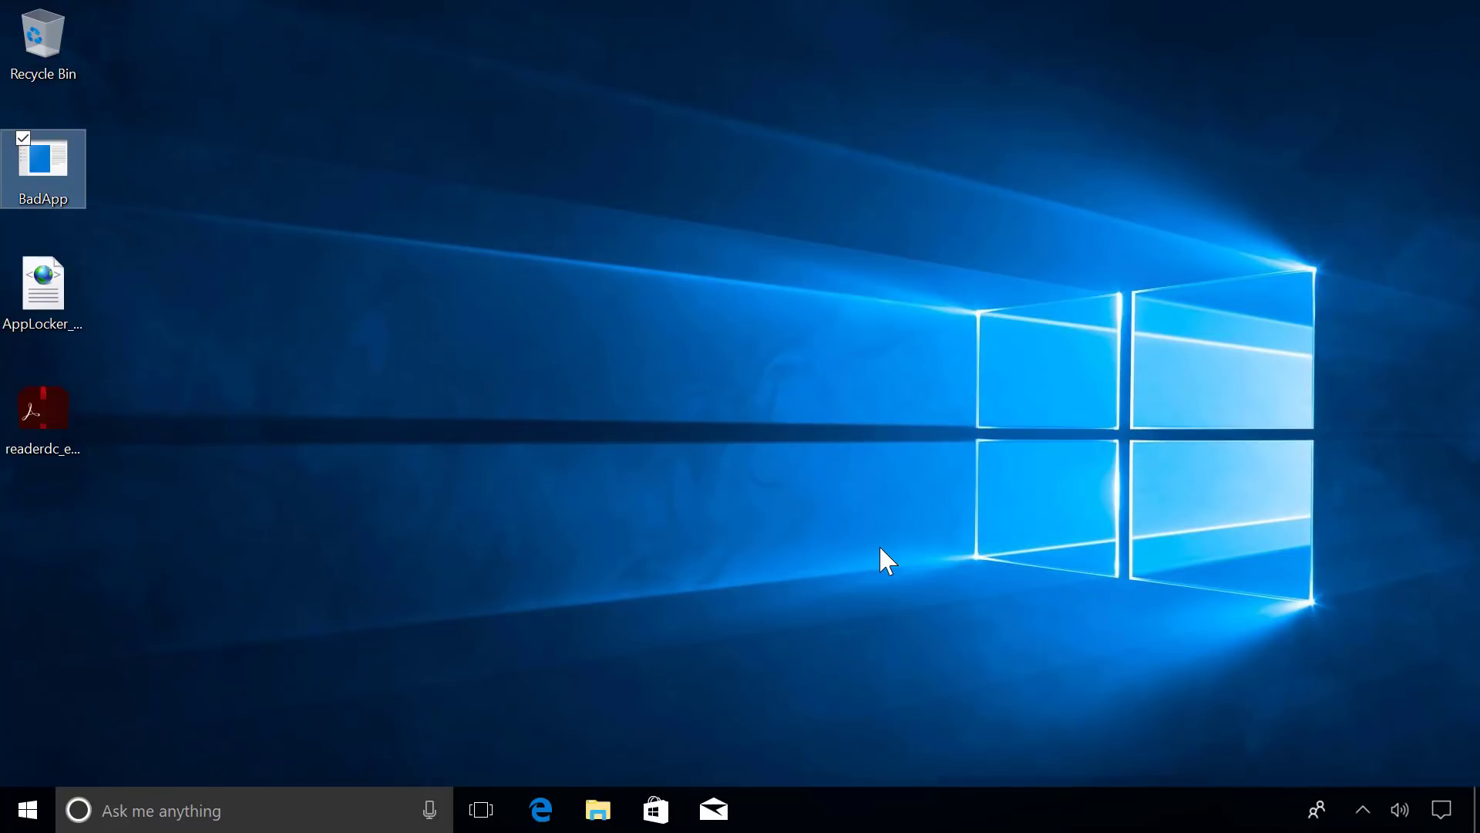
key(Return)
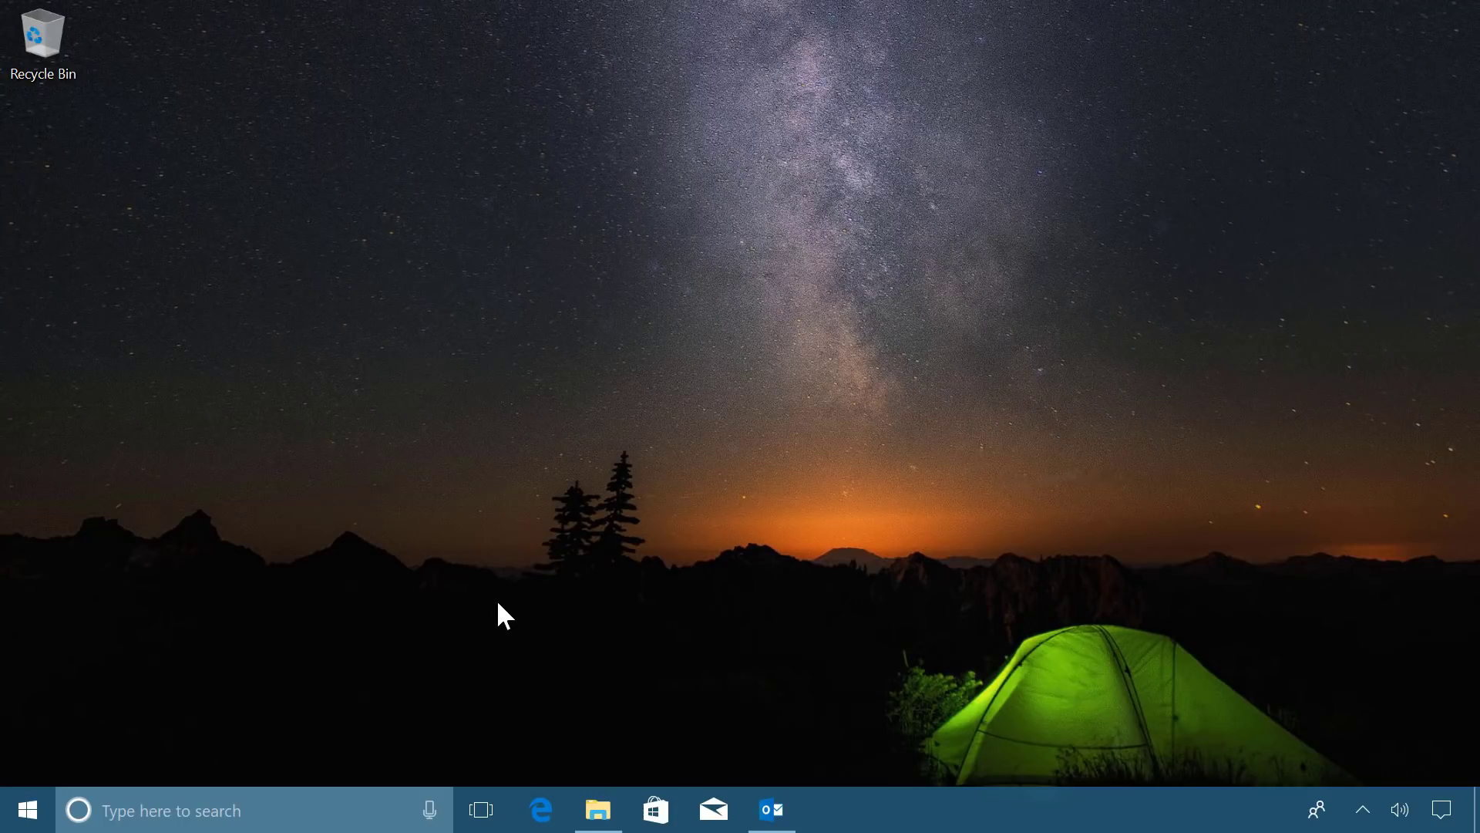
Show the desktop, then open International Marketing Strategy.docx from the For Review email
key(super+d)
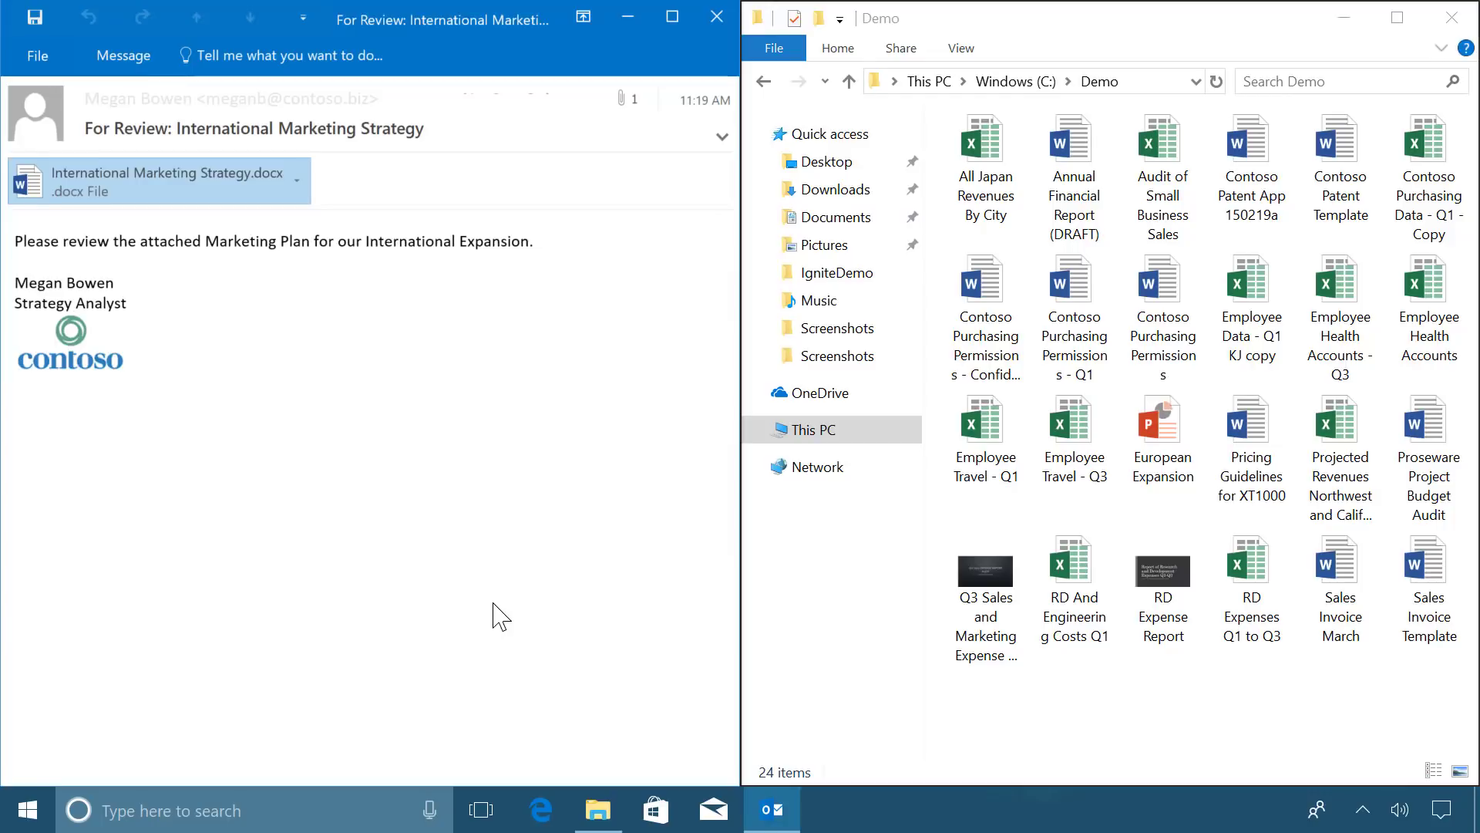
mouse_move(158, 182)
double_click(253, 191)
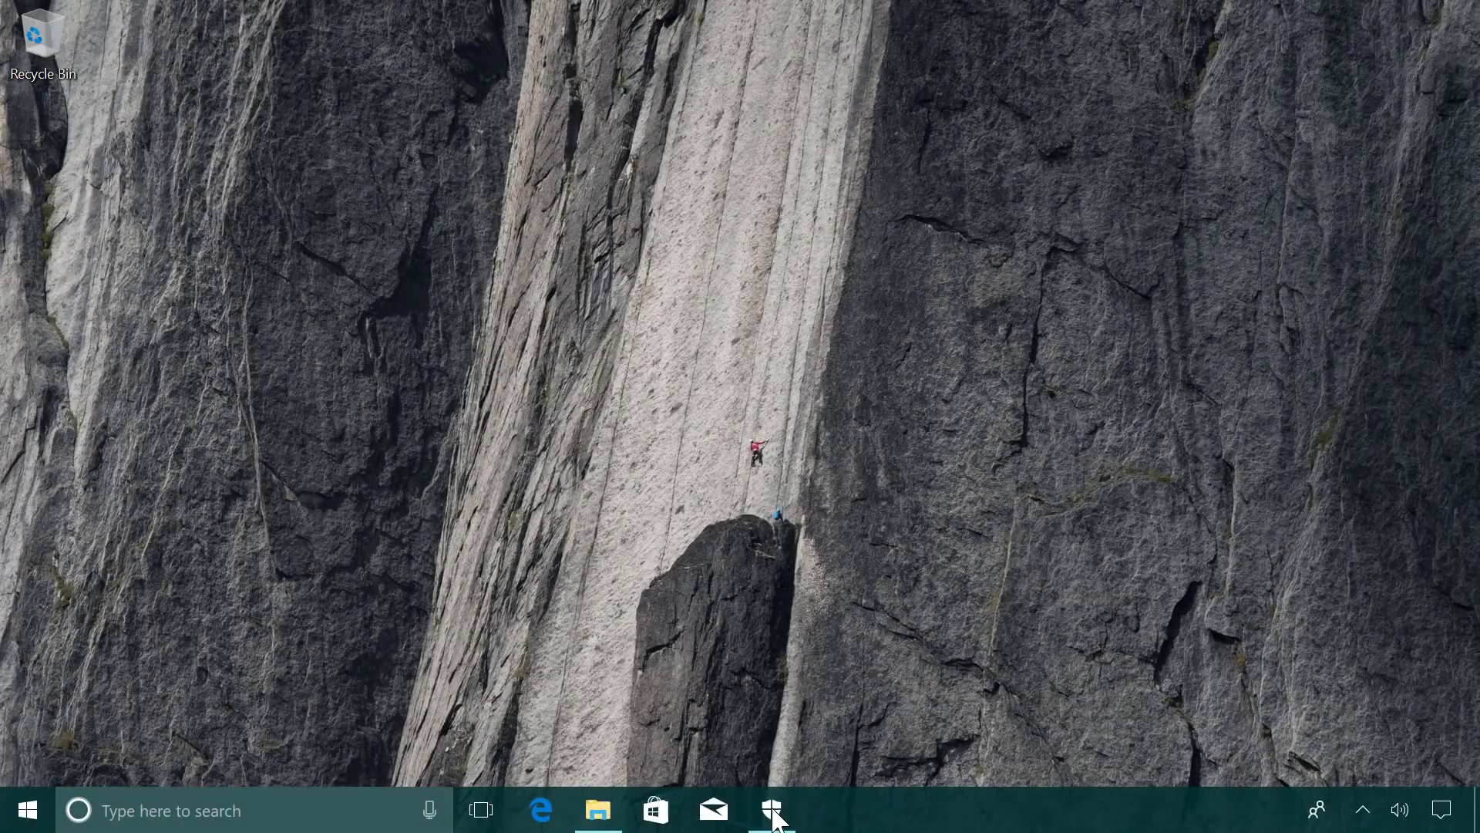
Bring up Windows Defender Security Center and switch Controlled folder access to On
click(772, 813)
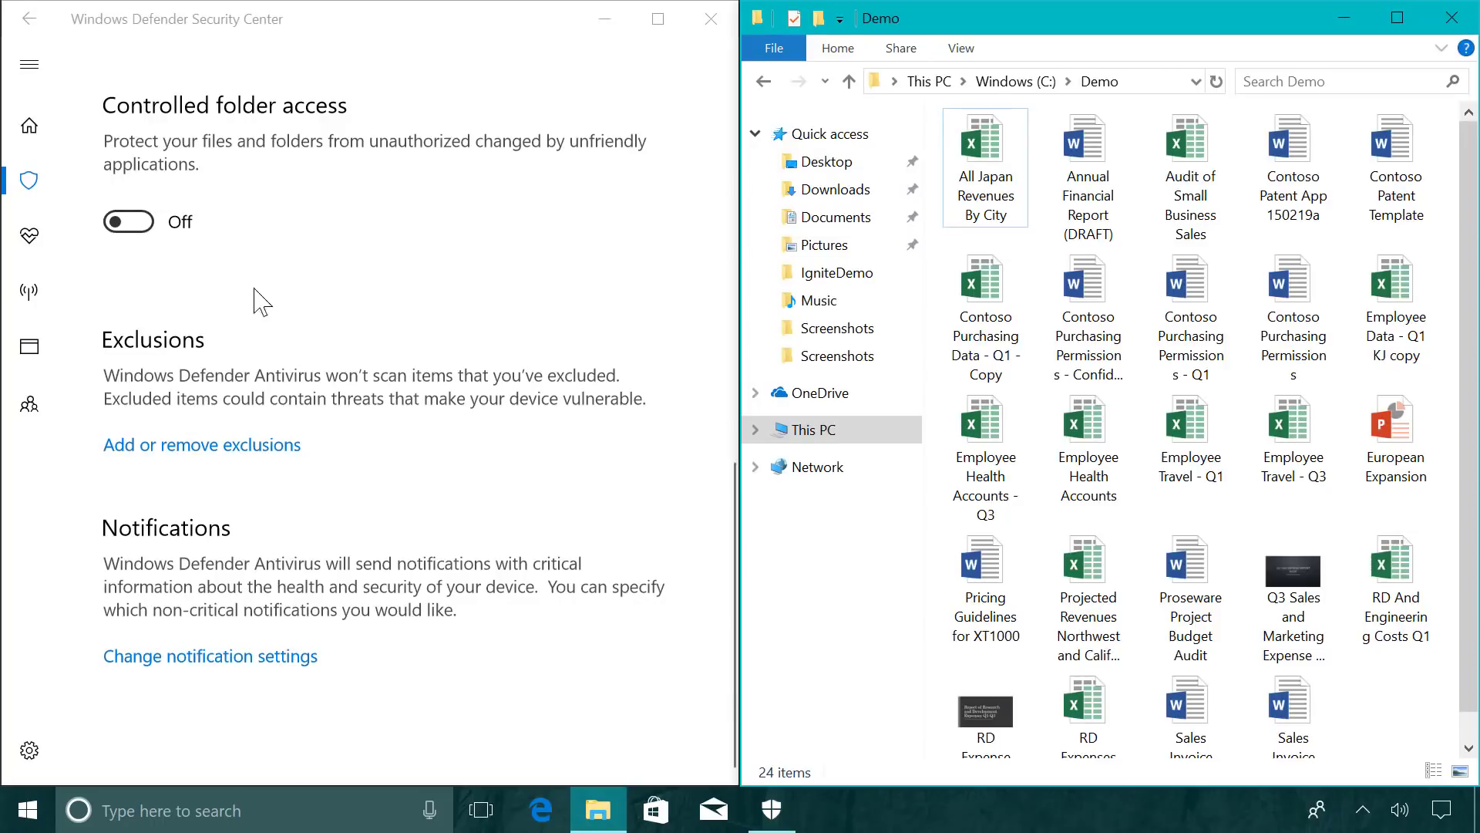
click(157, 230)
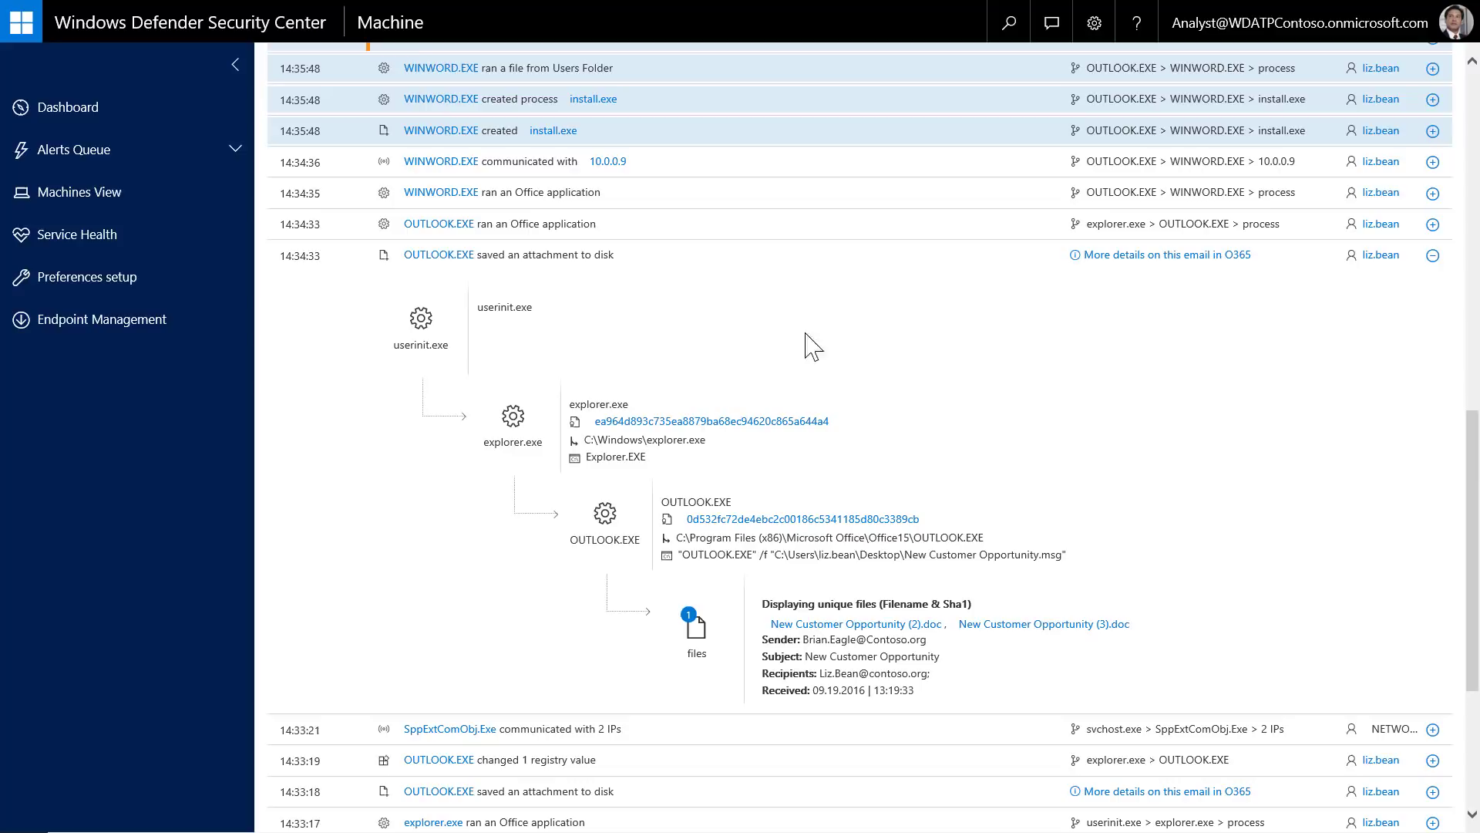
View the O365 details of the email behind the OUTLOOK.EXE saved-attachment event
click(1129, 258)
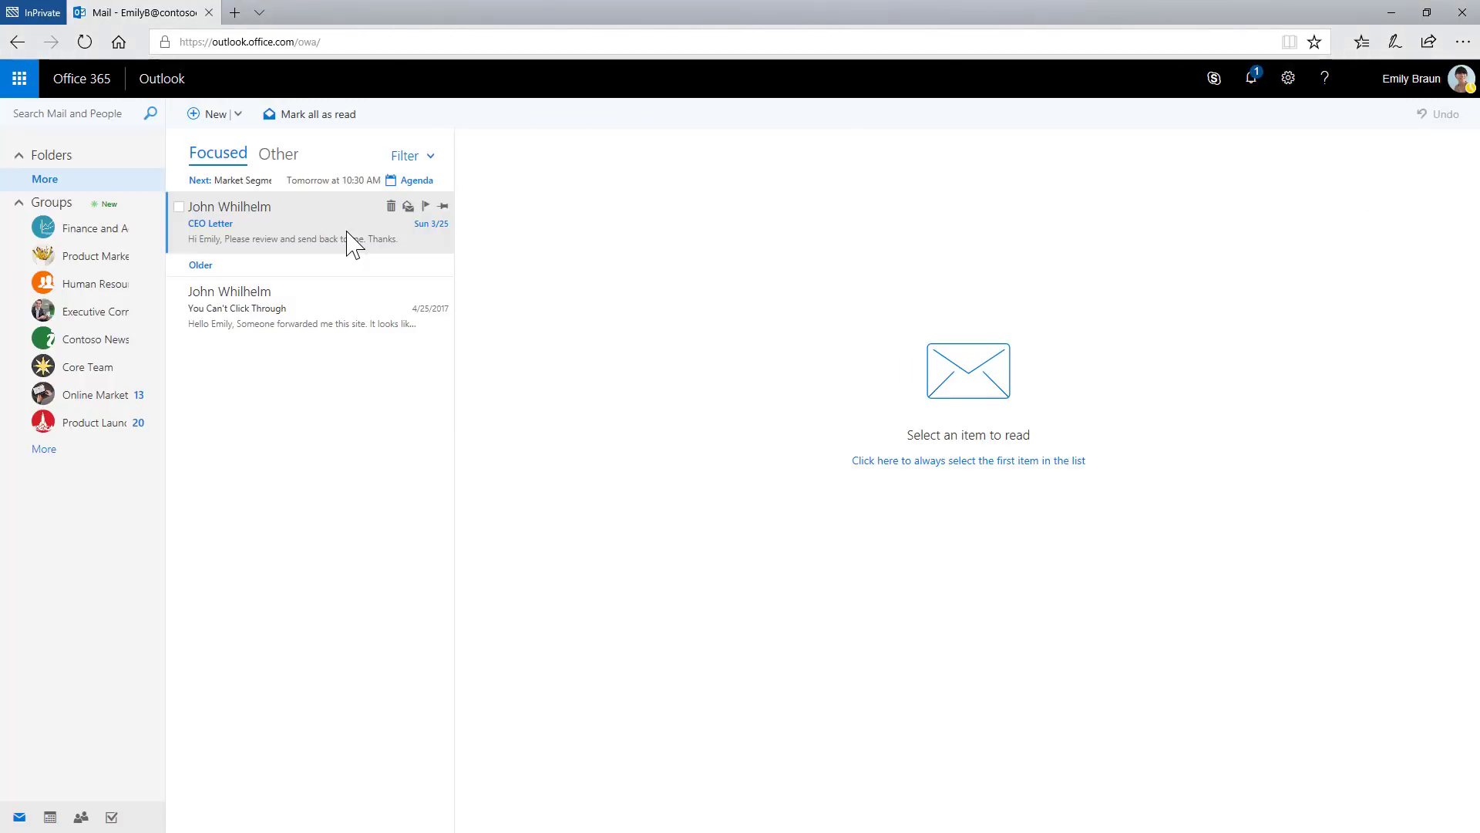
Open the CEO Letter email and preview its blocked CEO_mandate.doc attachment
click(353, 243)
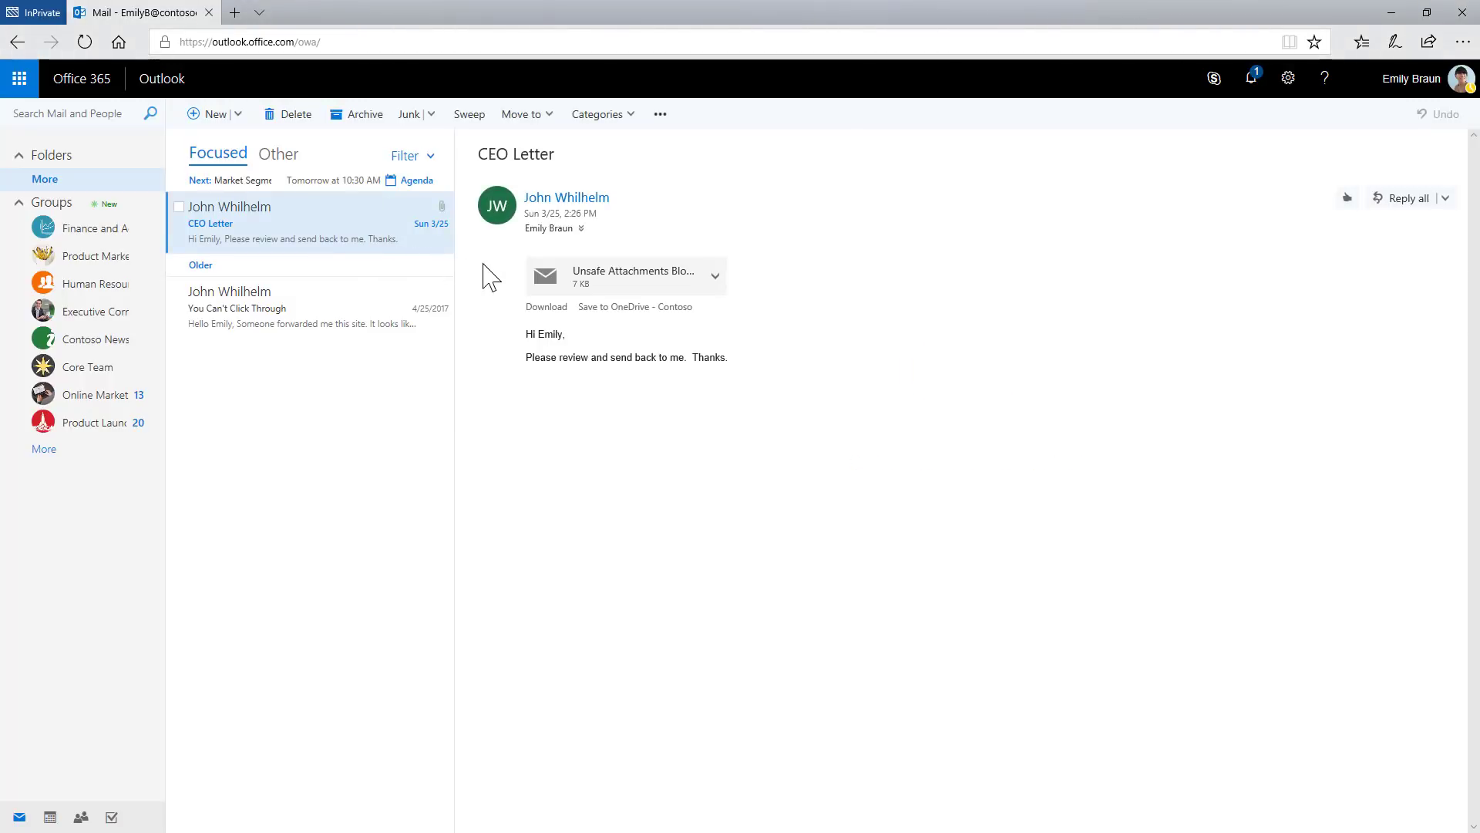
click(540, 280)
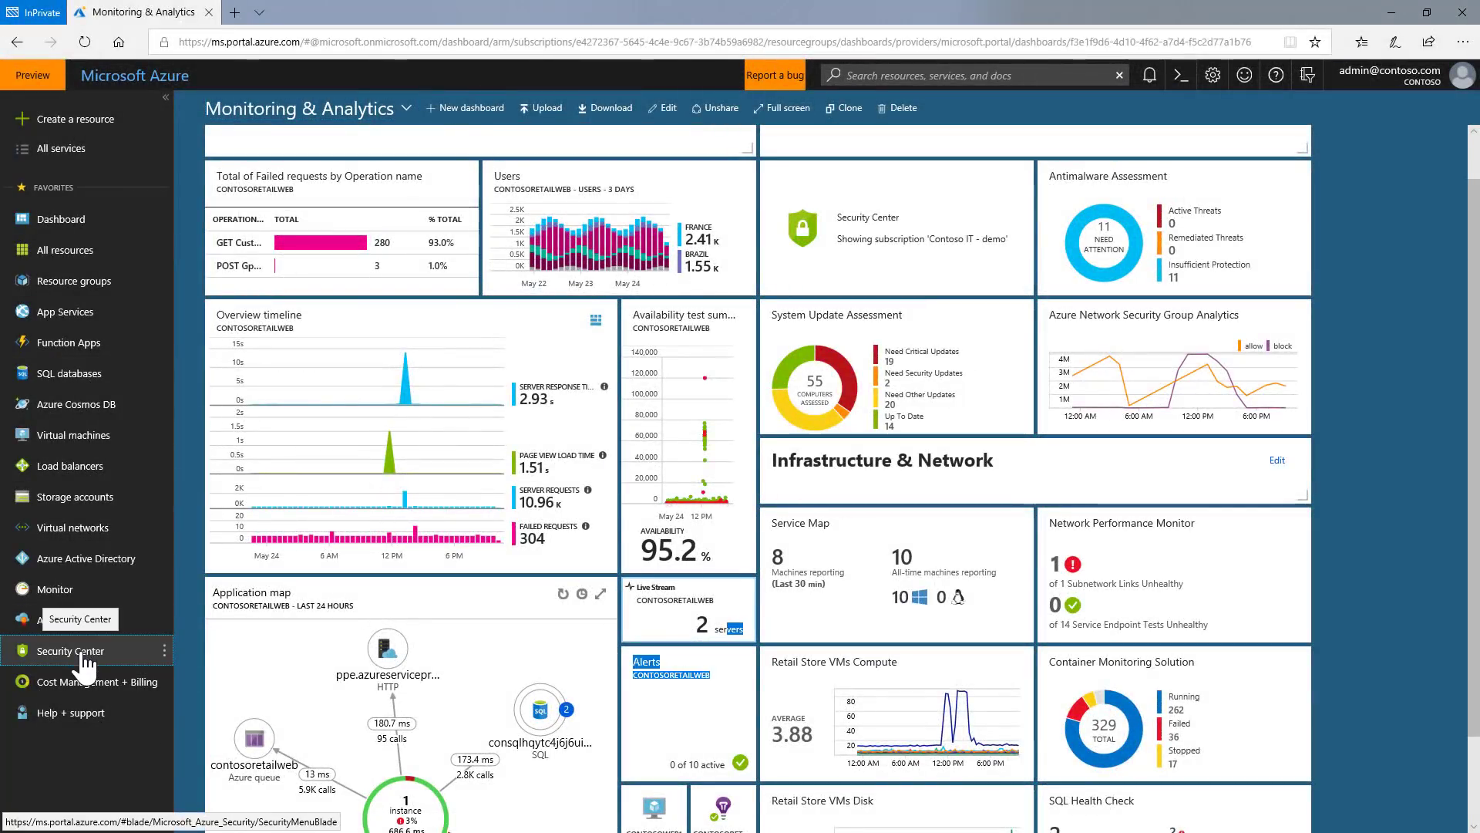
Open Security Center and view the Contoso IT - demo subscription's security policy settings
click(83, 657)
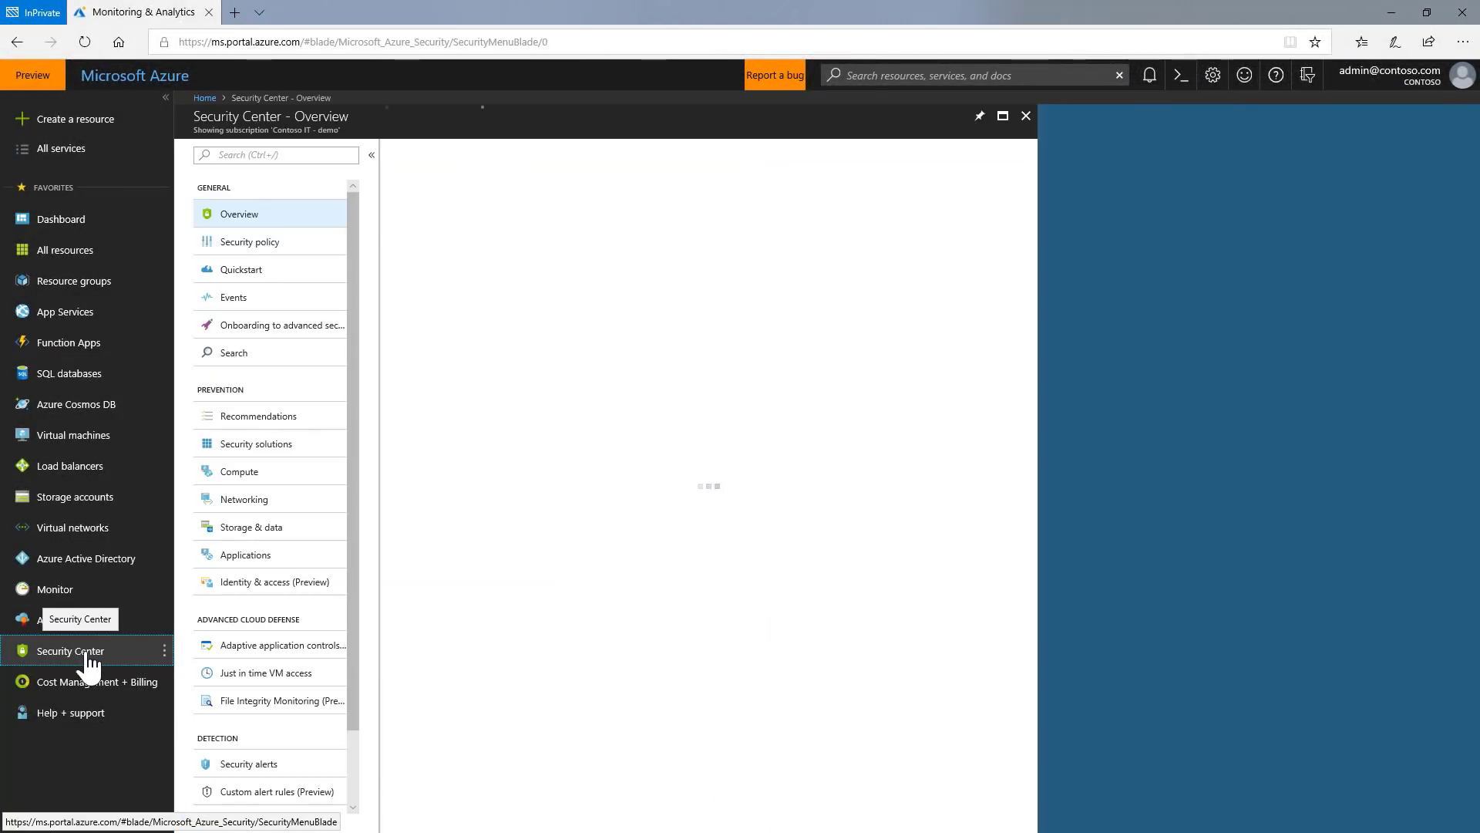
click(228, 248)
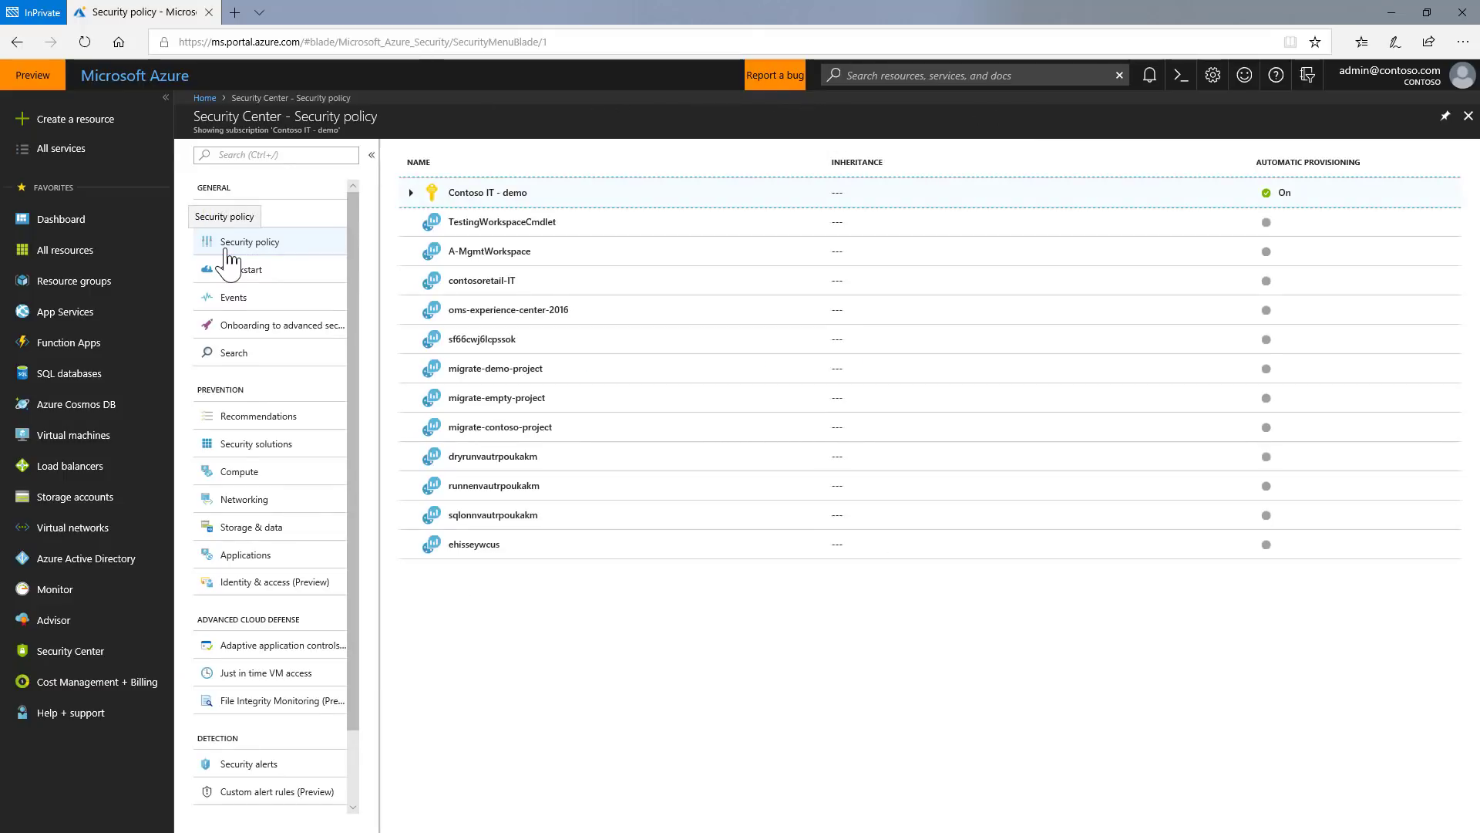
click(463, 191)
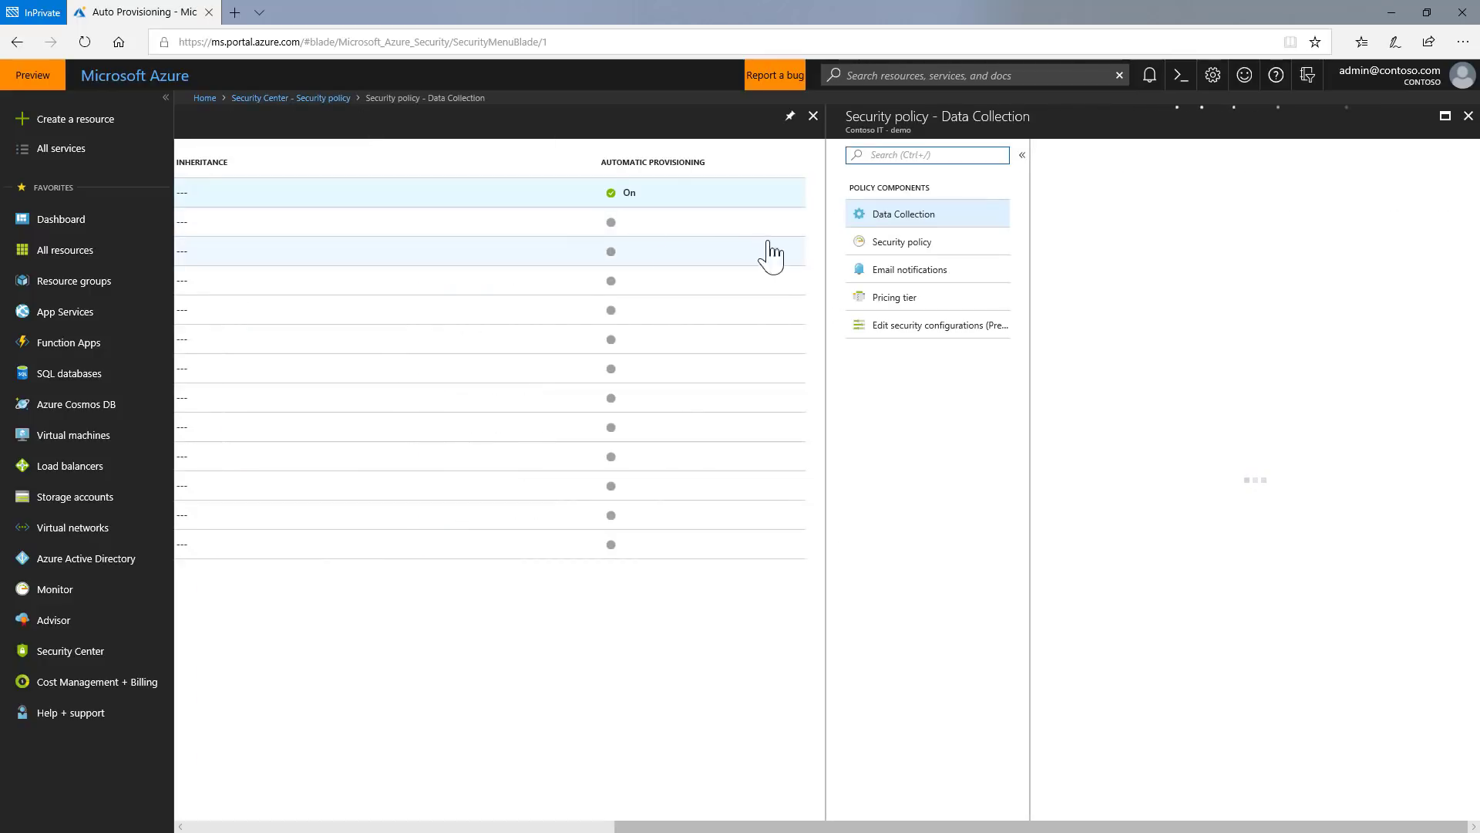
click(857, 246)
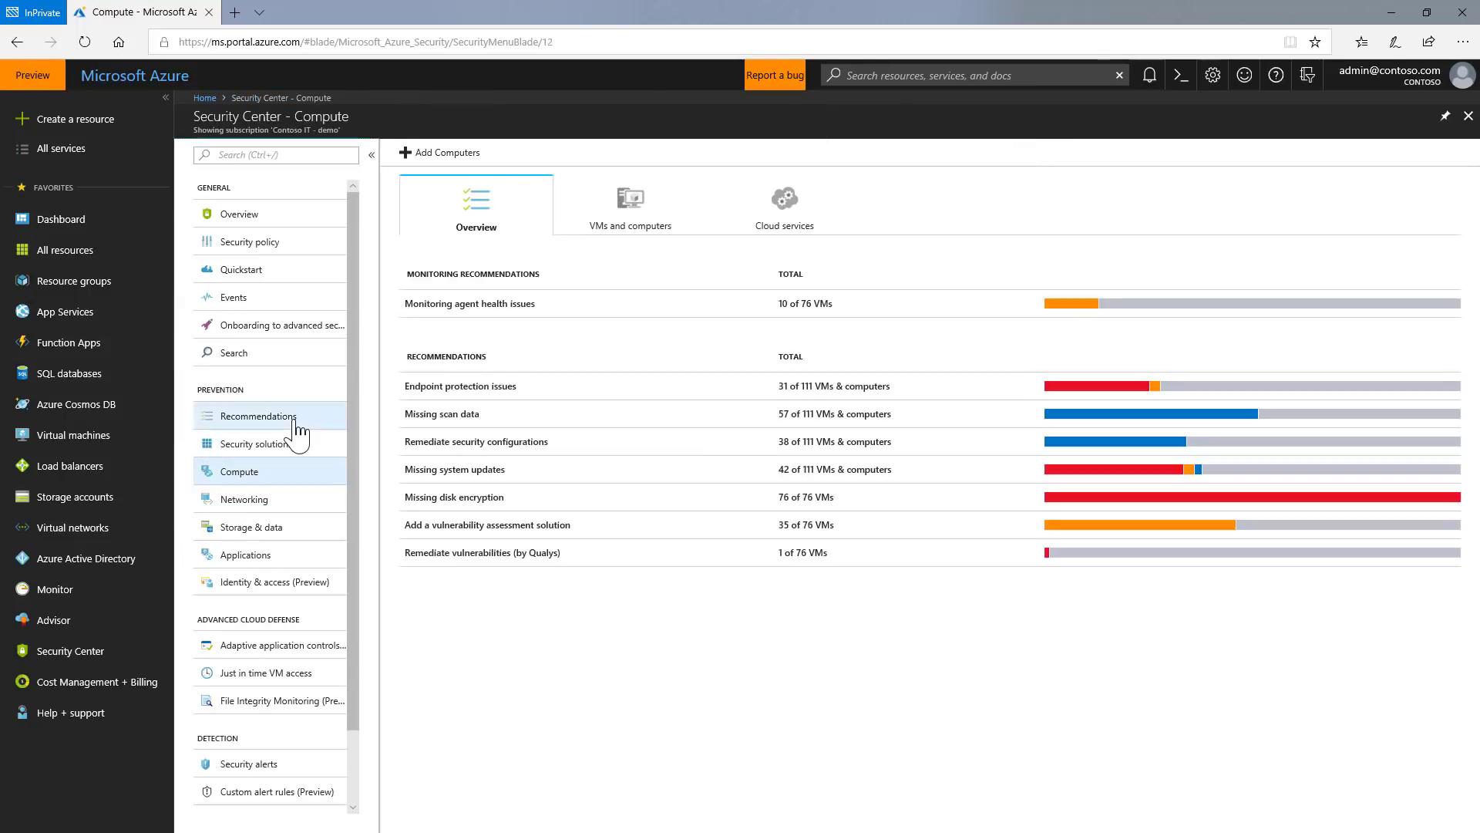
Review the security recommendations, then the Networking and Storage & data status
click(295, 423)
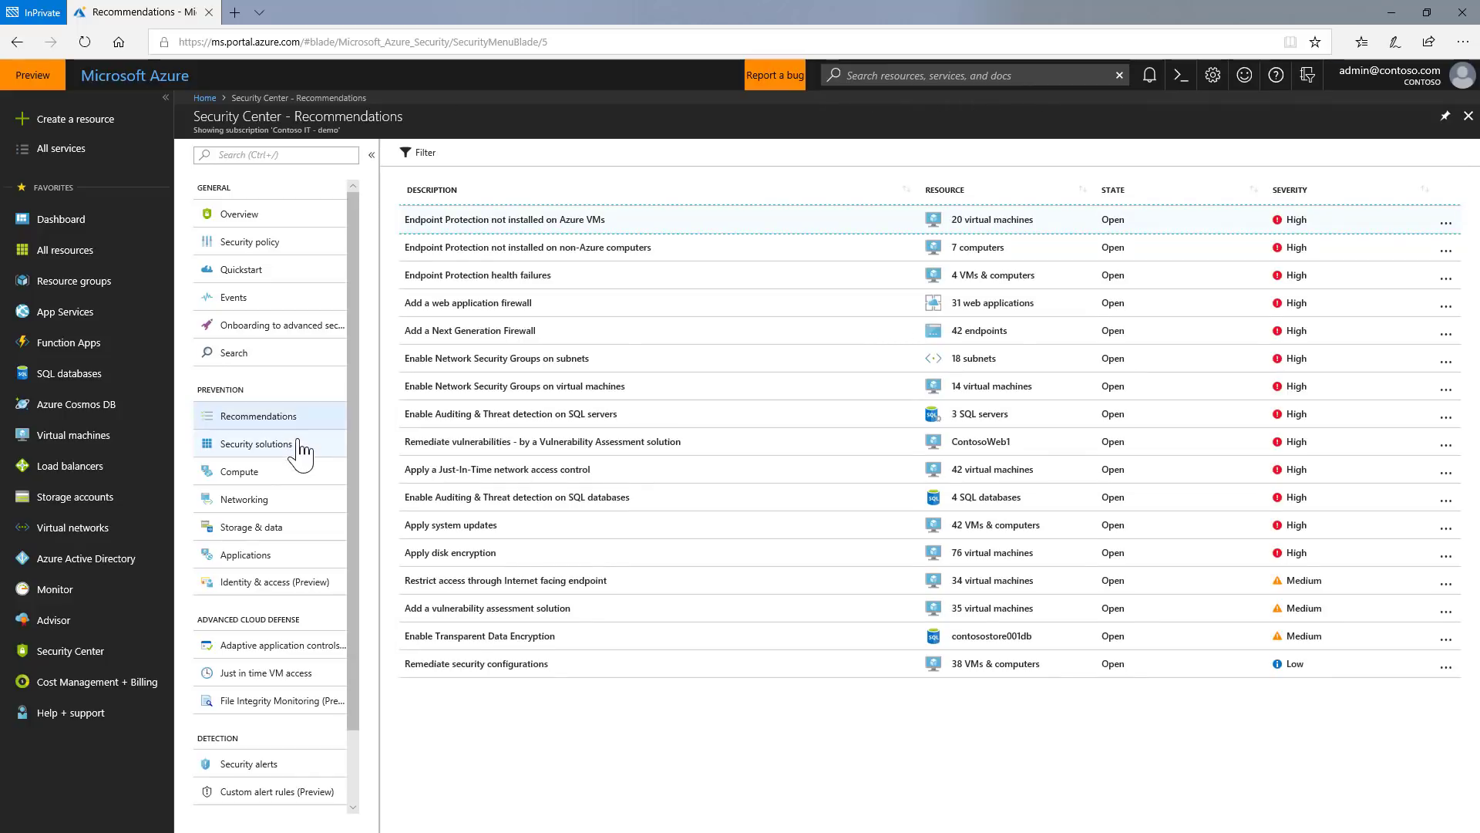
click(286, 509)
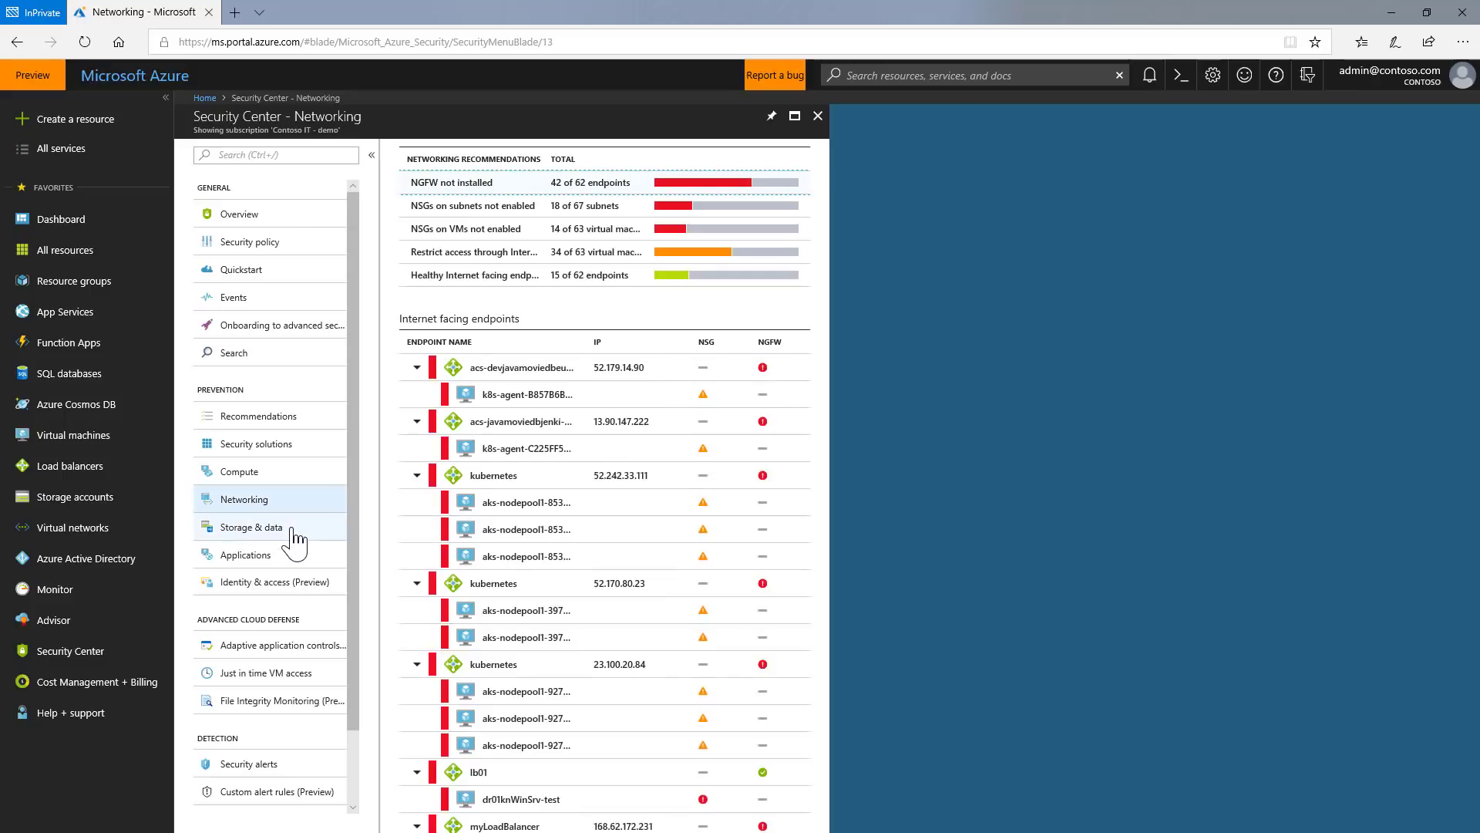
click(297, 539)
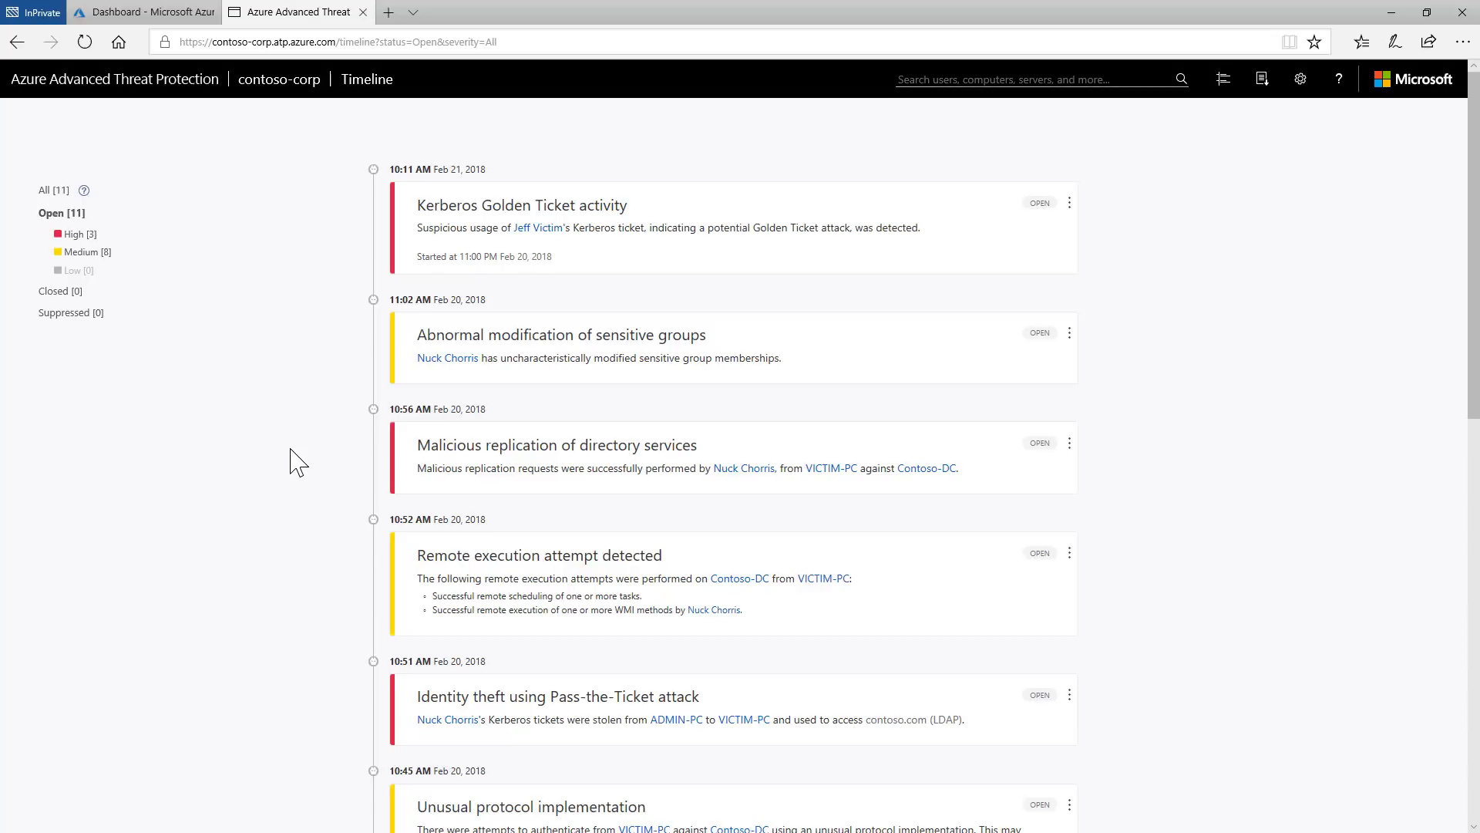
scroll(297, 463, down, 1)
scroll(298, 462, down, 1)
scroll(298, 466, down, 2)
scroll(297, 468, down, 2)
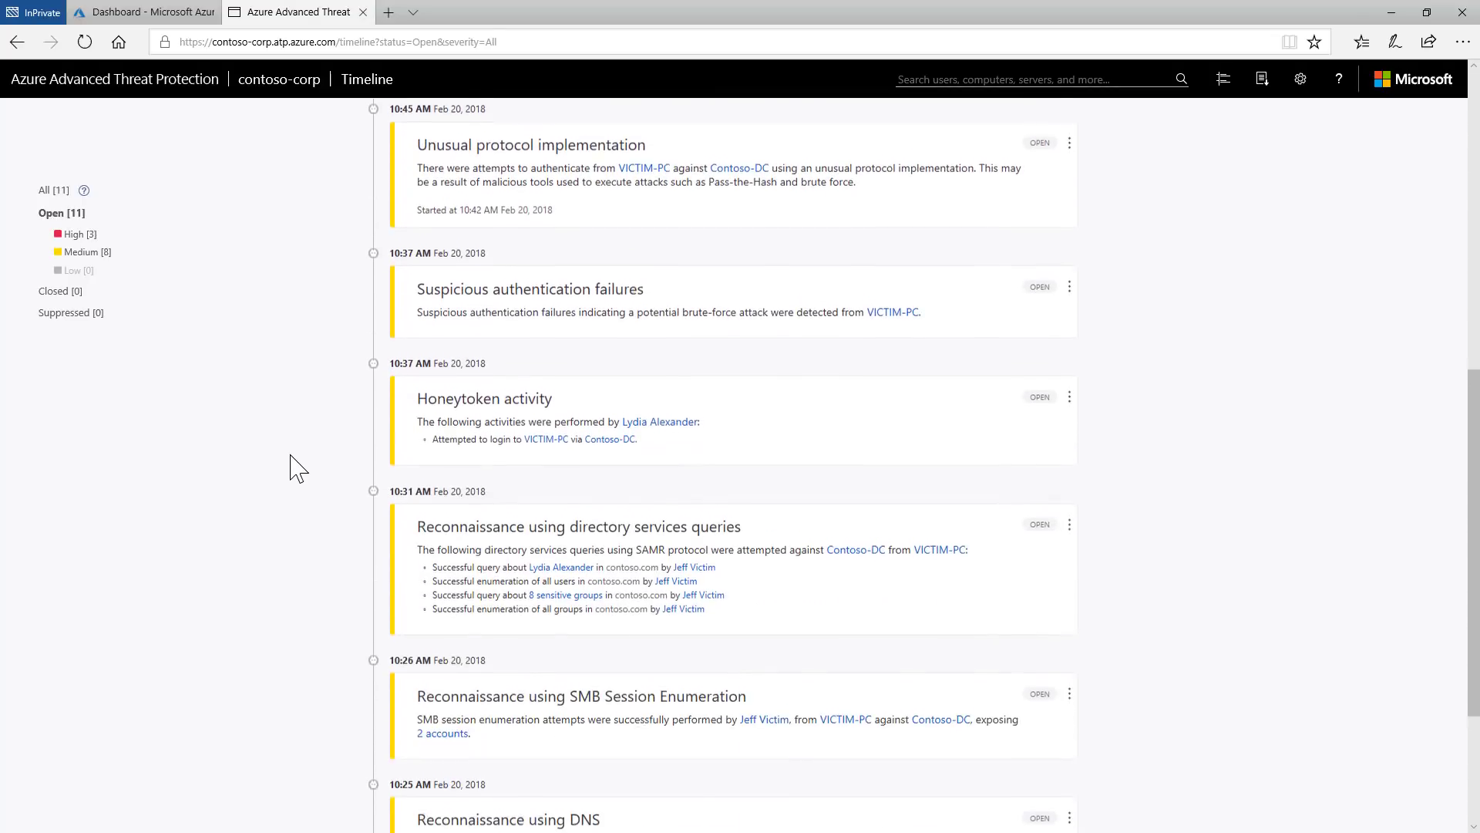
scroll(298, 468, down, 2)
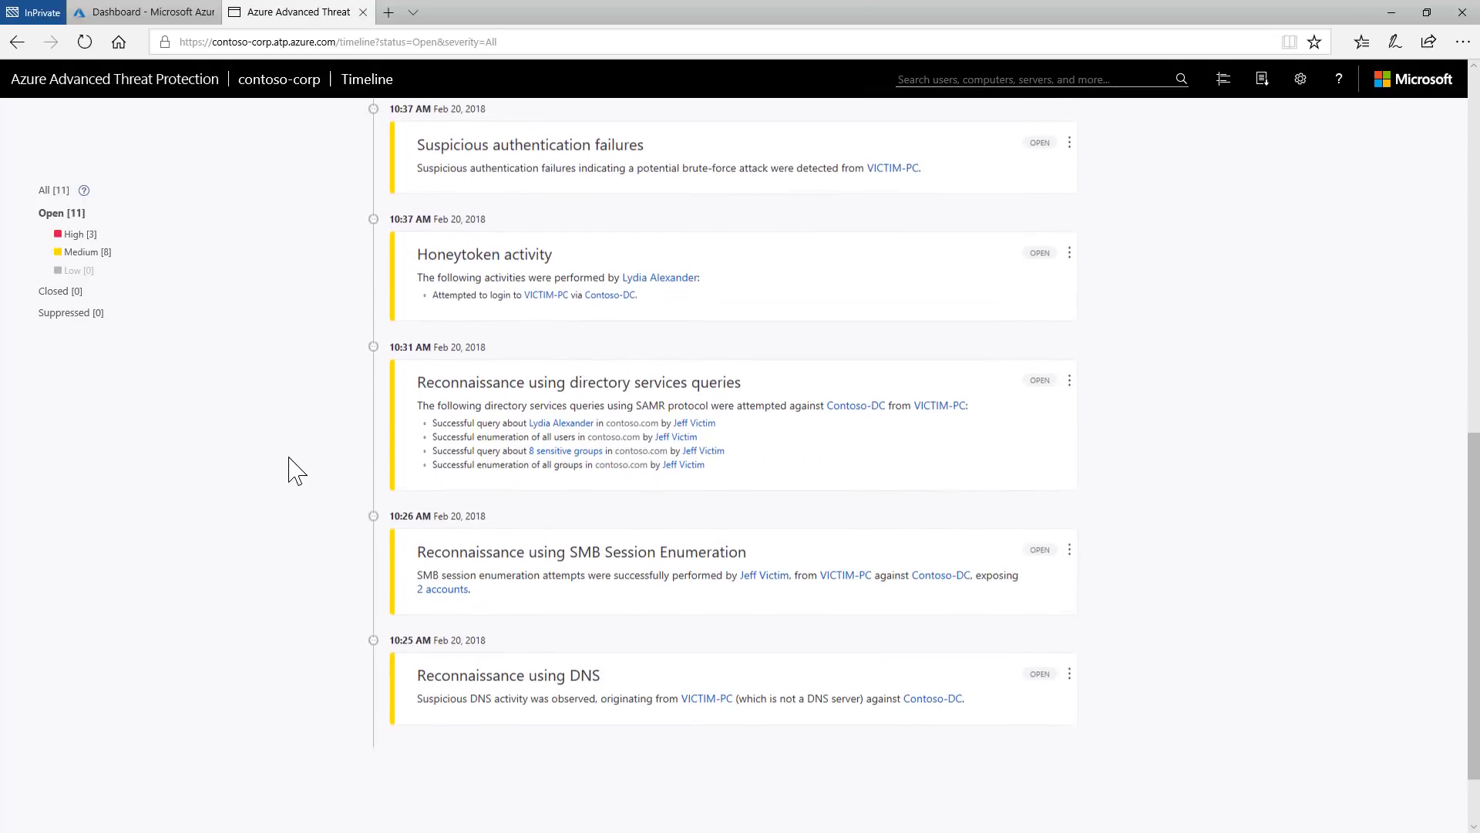
Open the SMB Session Enumeration alert, the VICTIM-PC profile, then victim-pc in Defender ATP
click(445, 557)
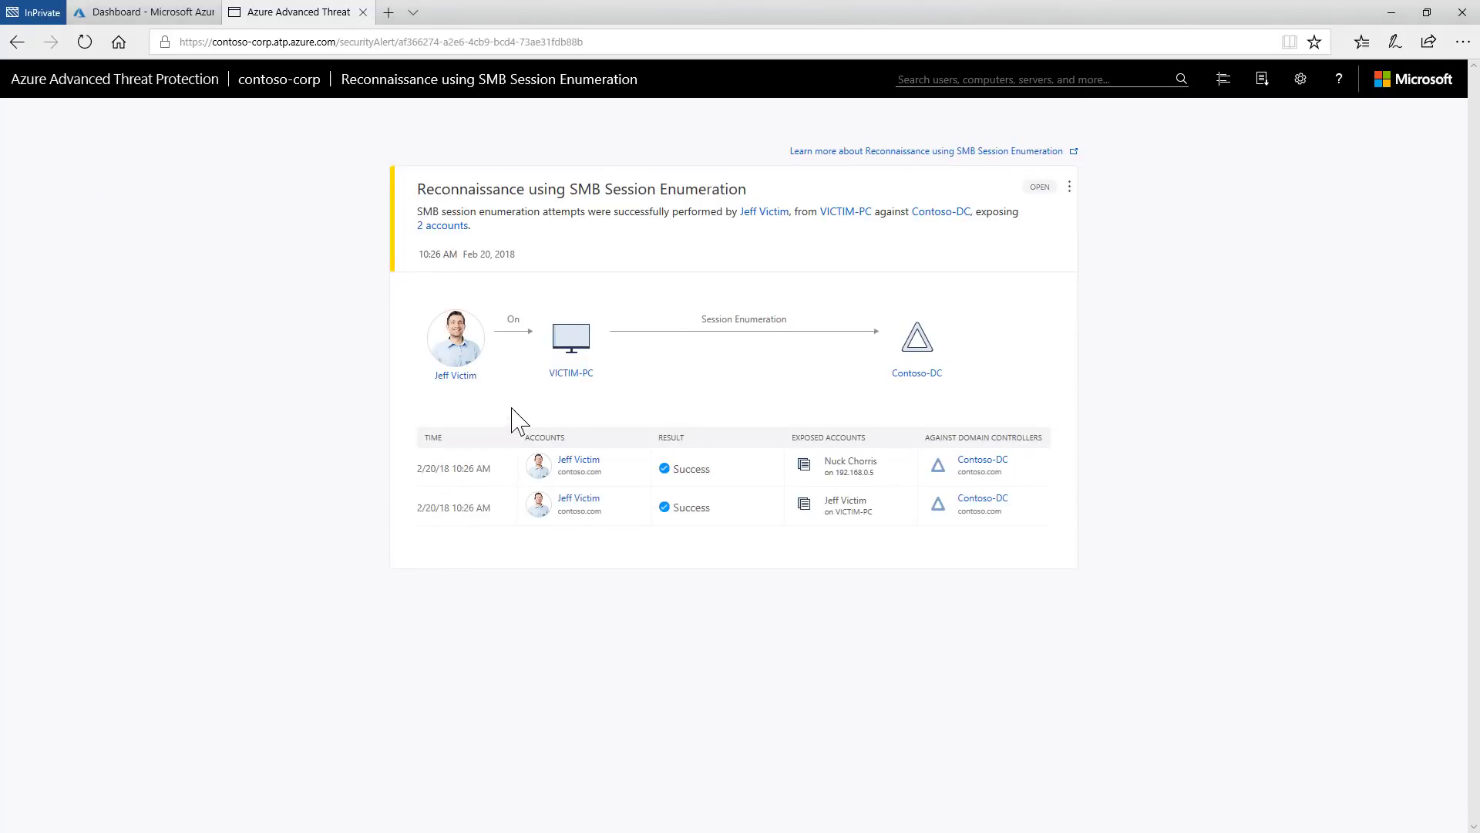
click(566, 389)
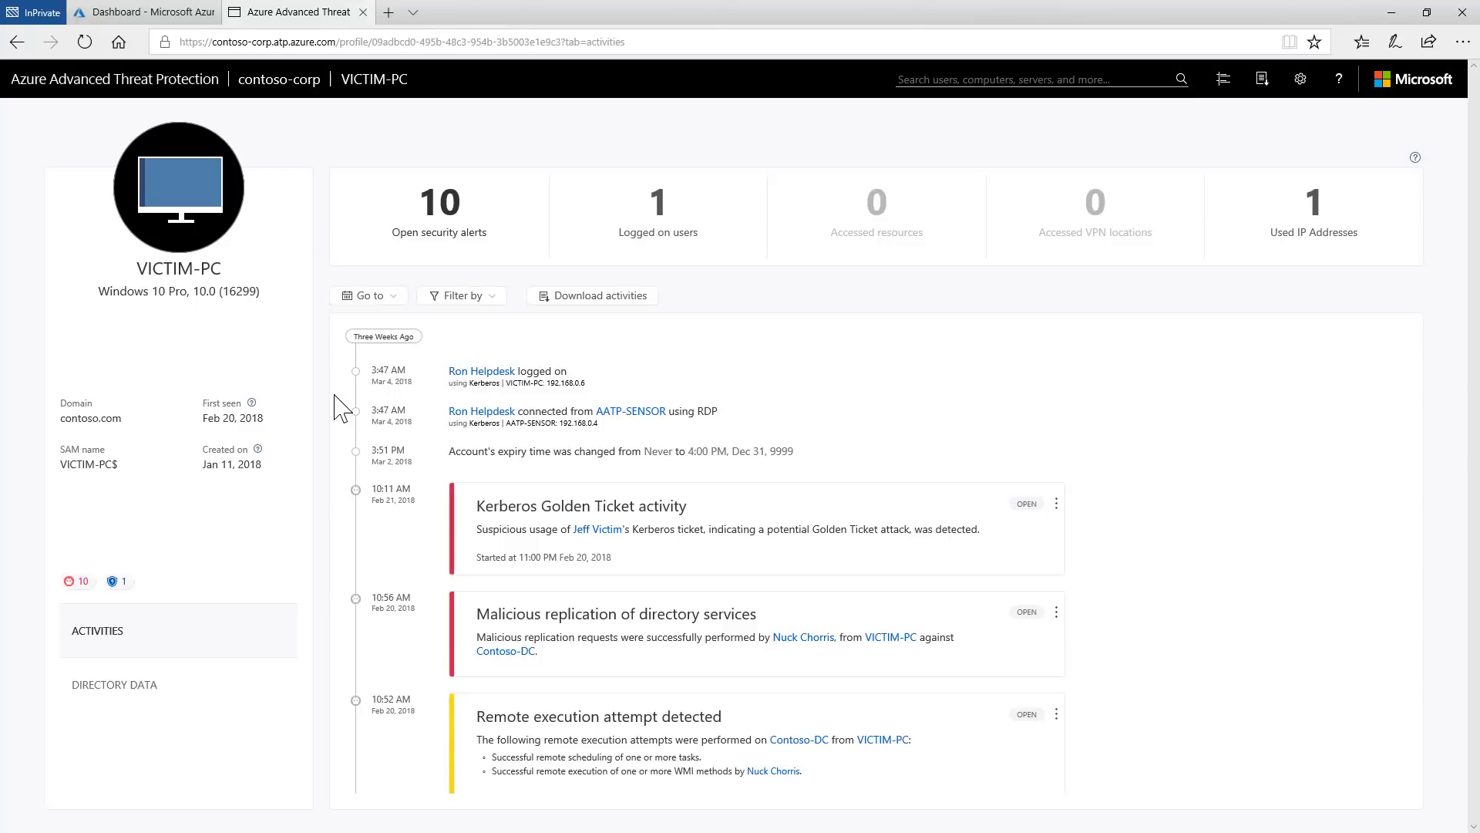
click(128, 596)
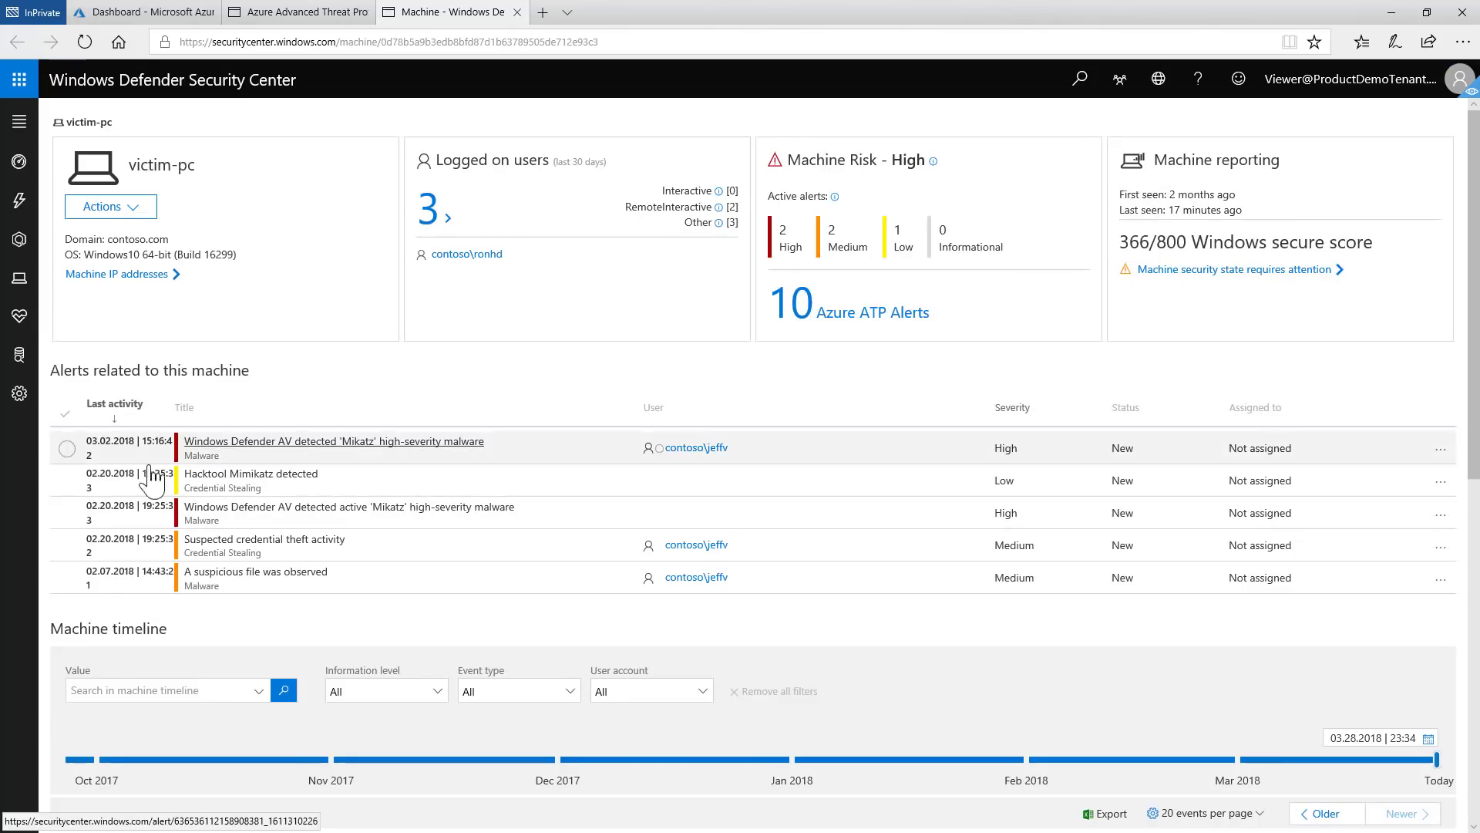
Open the active mimikatz alert, filter the timeline to Behaviors, and expand the 19:23:28 detection
click(64, 526)
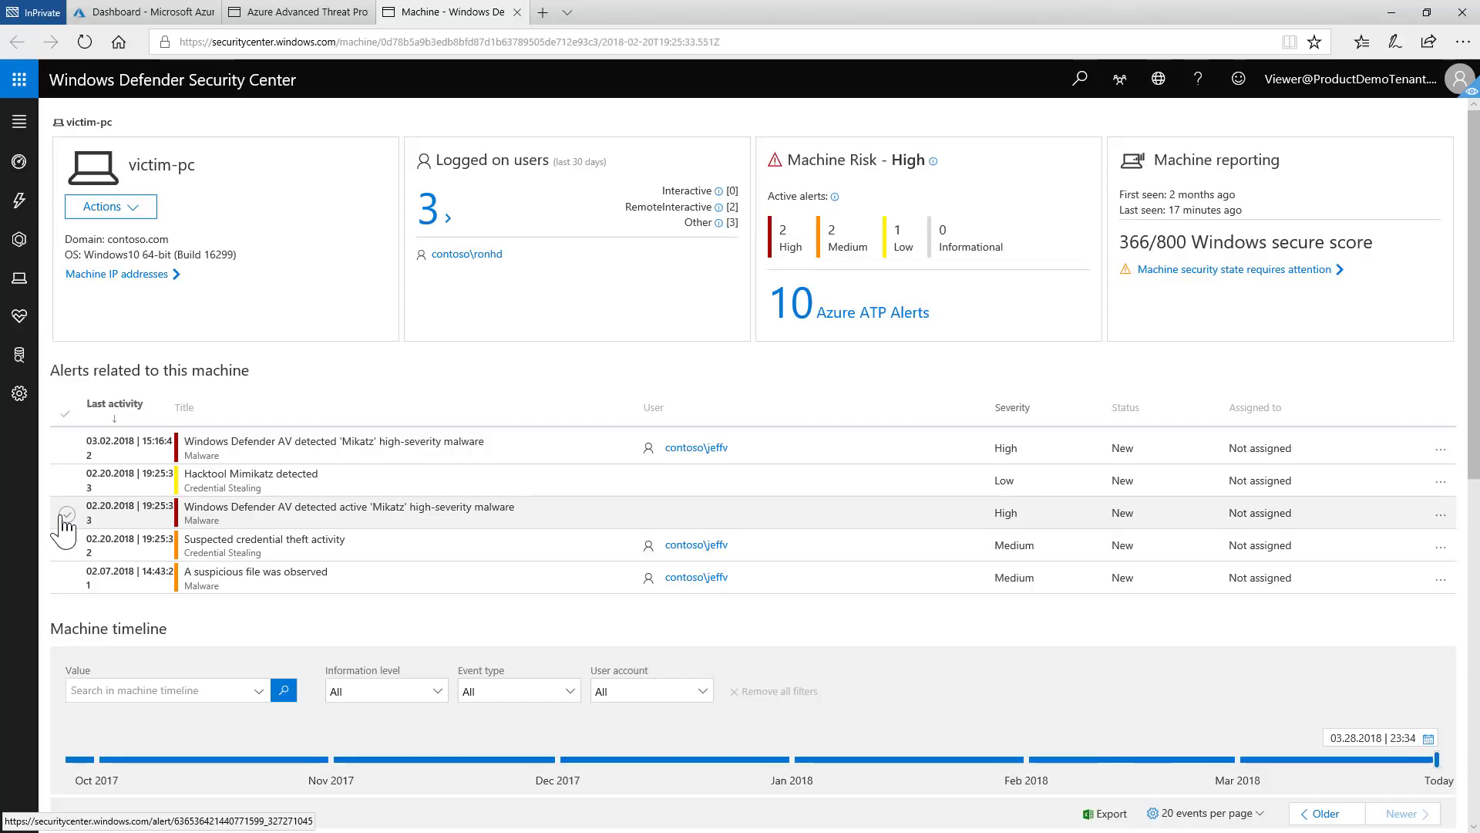
click(64, 521)
scroll(71, 530, down, 1)
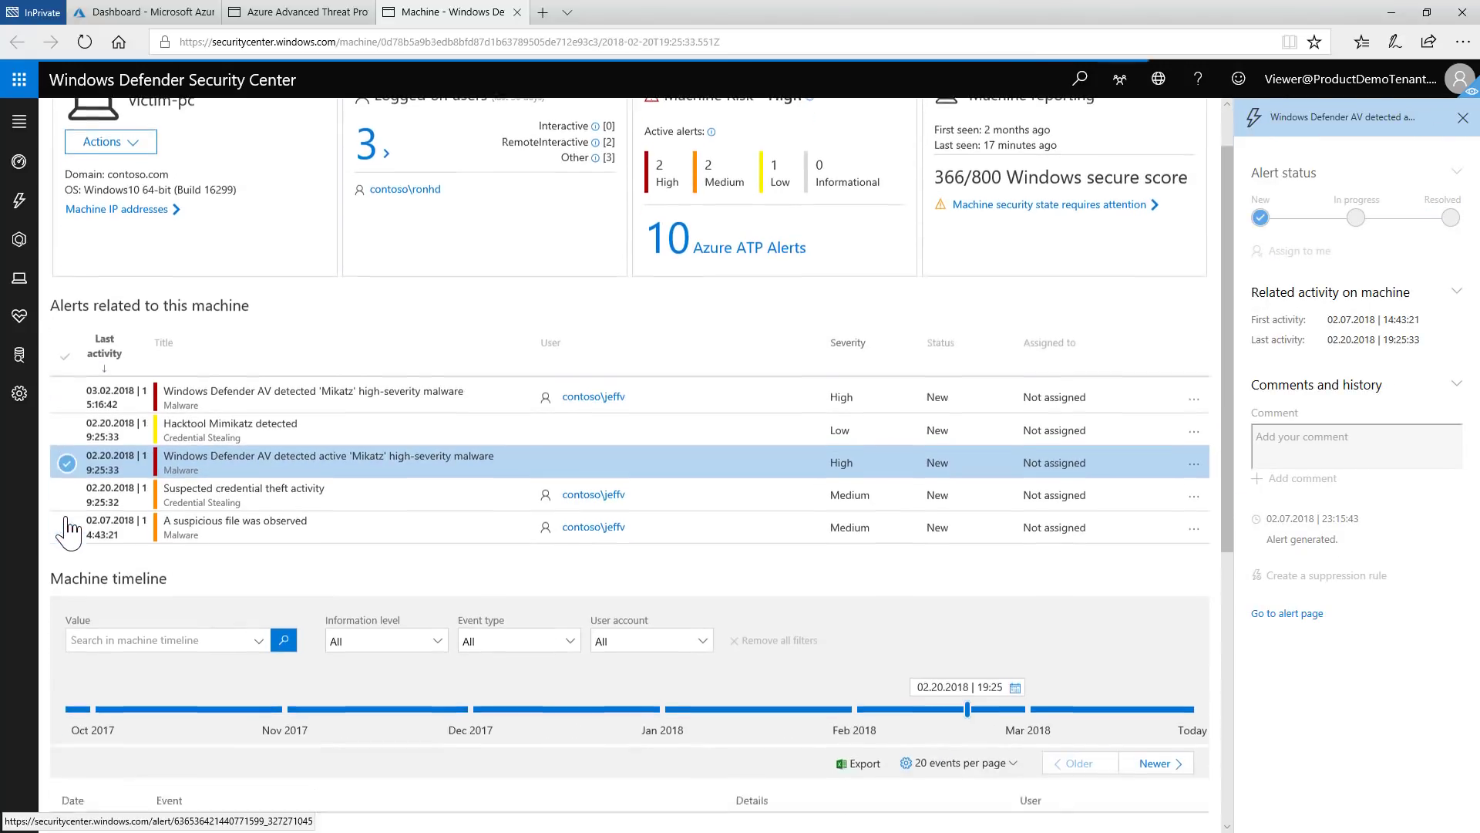
scroll(69, 529, down, 1)
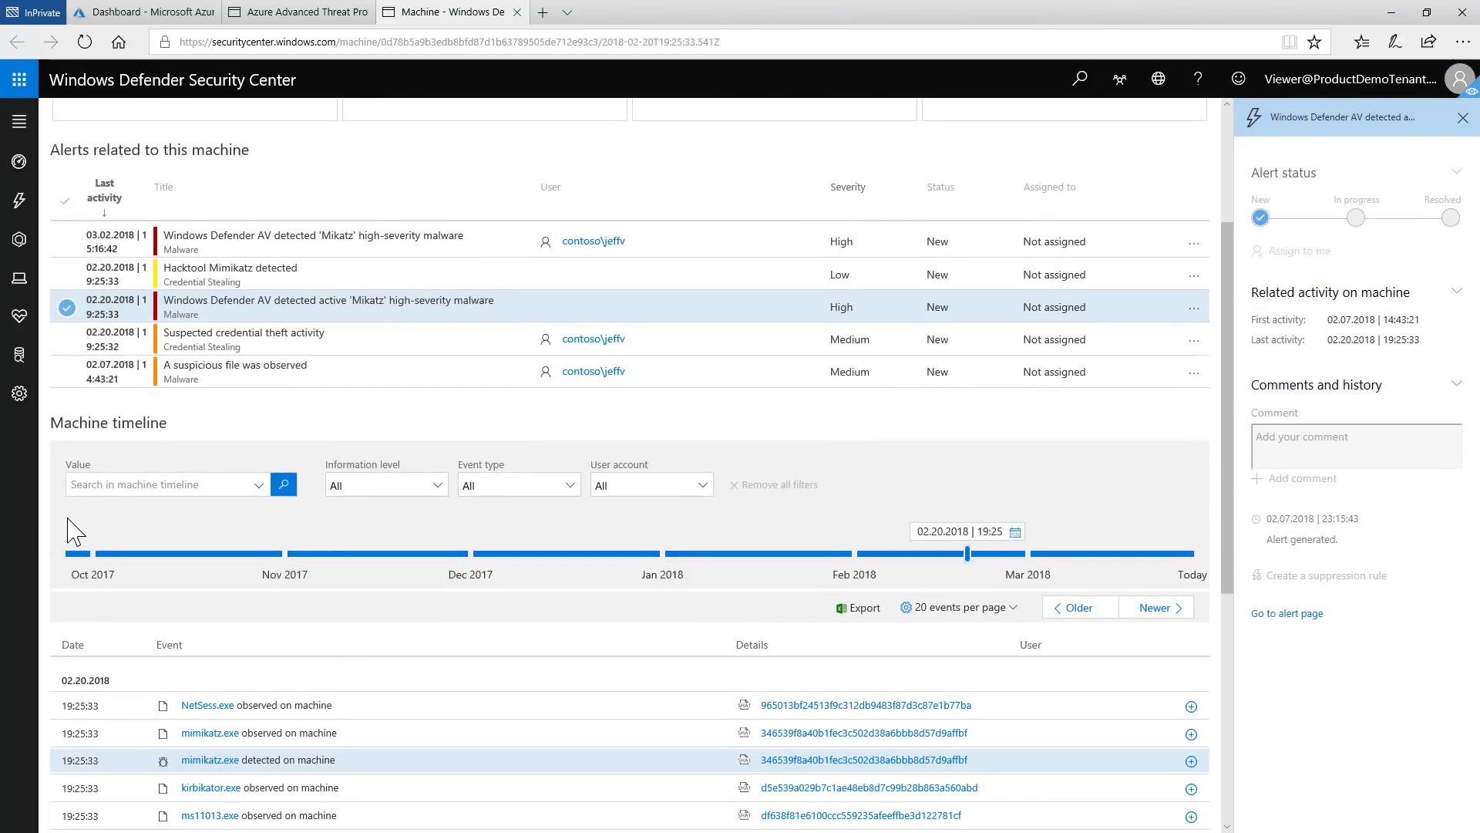
click(431, 492)
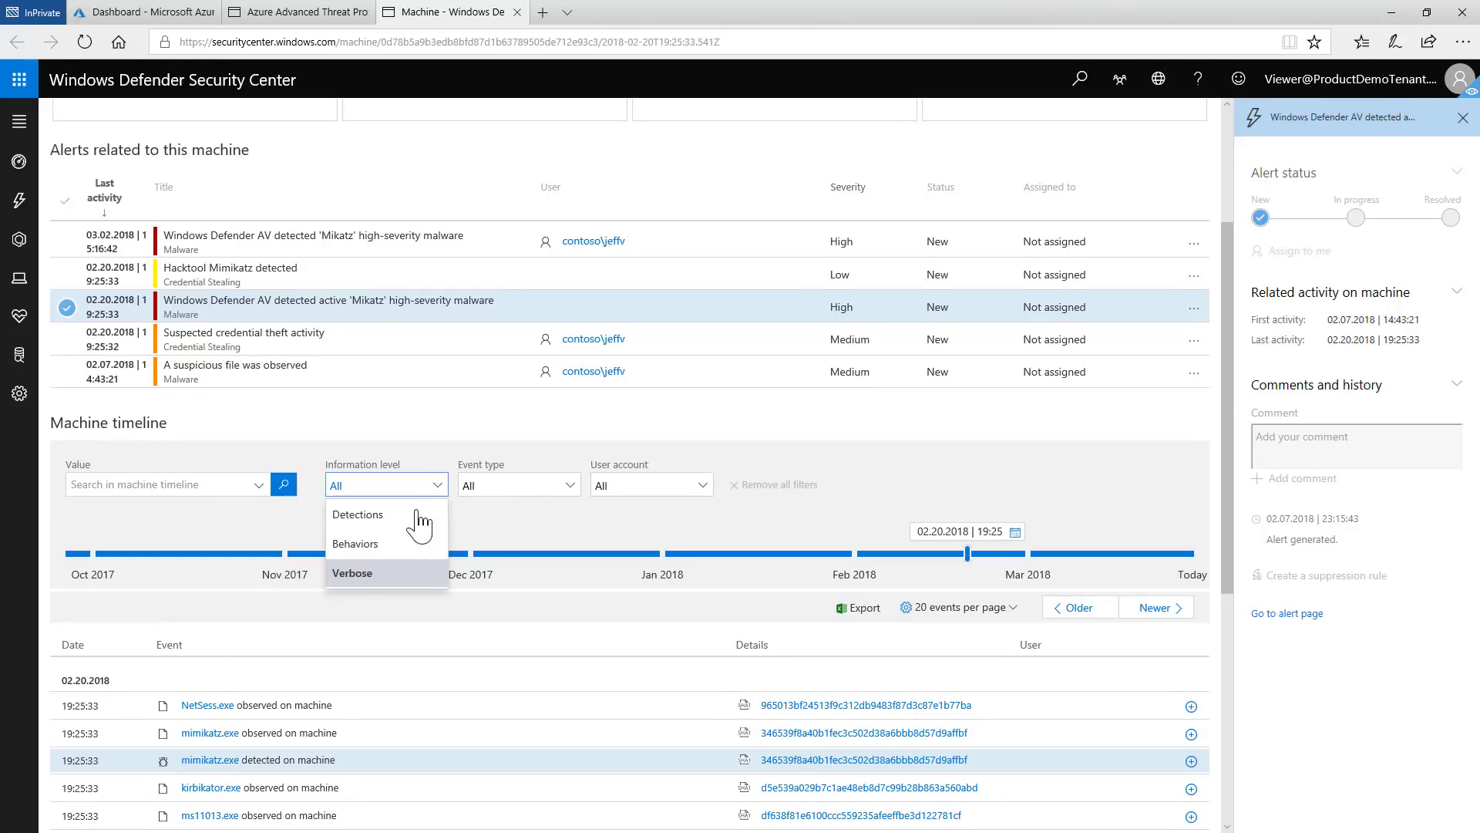
click(405, 544)
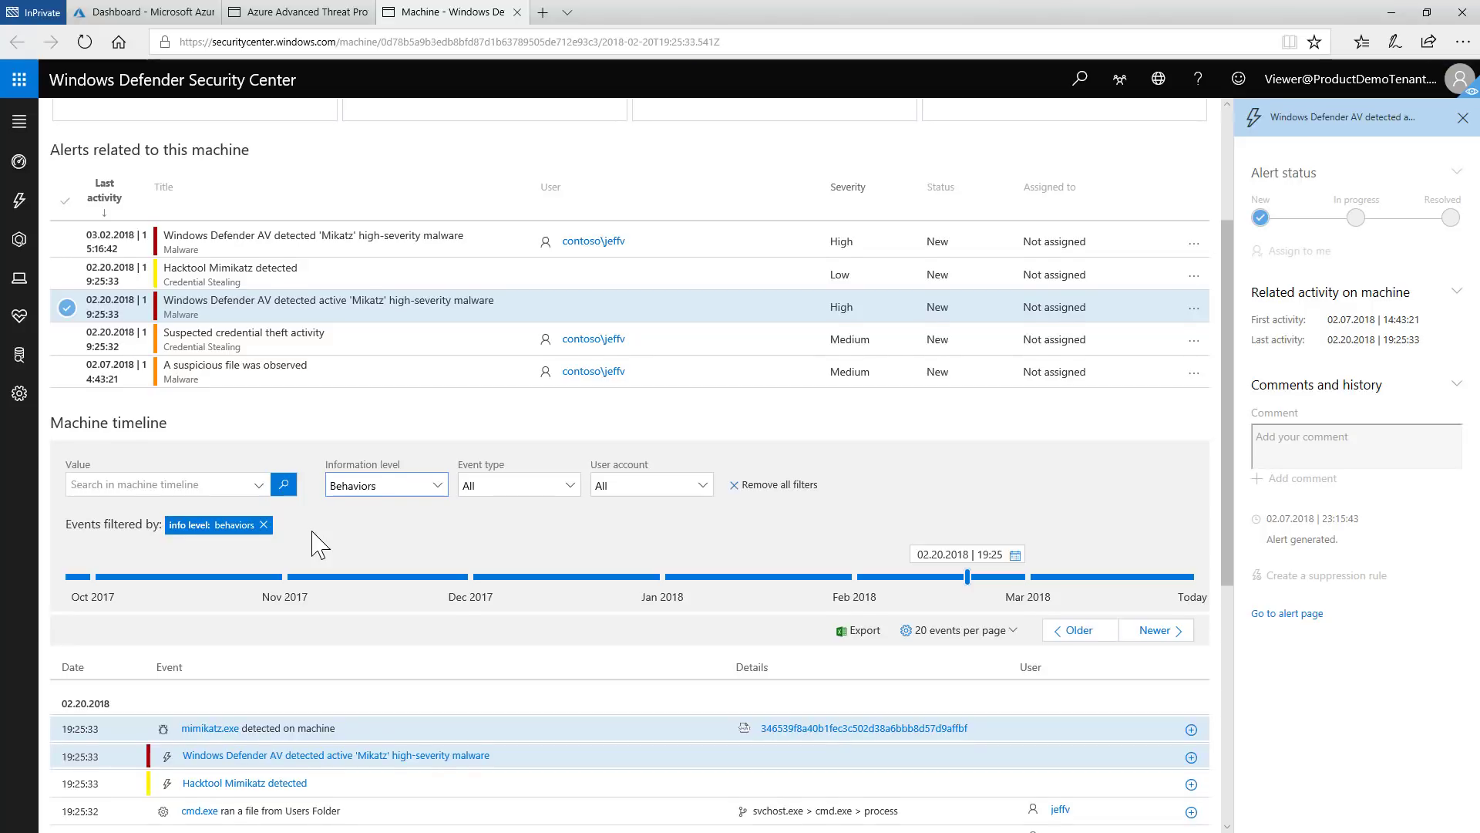
scroll(320, 544, down, 1)
scroll(320, 545, down, 1)
scroll(319, 544, down, 1)
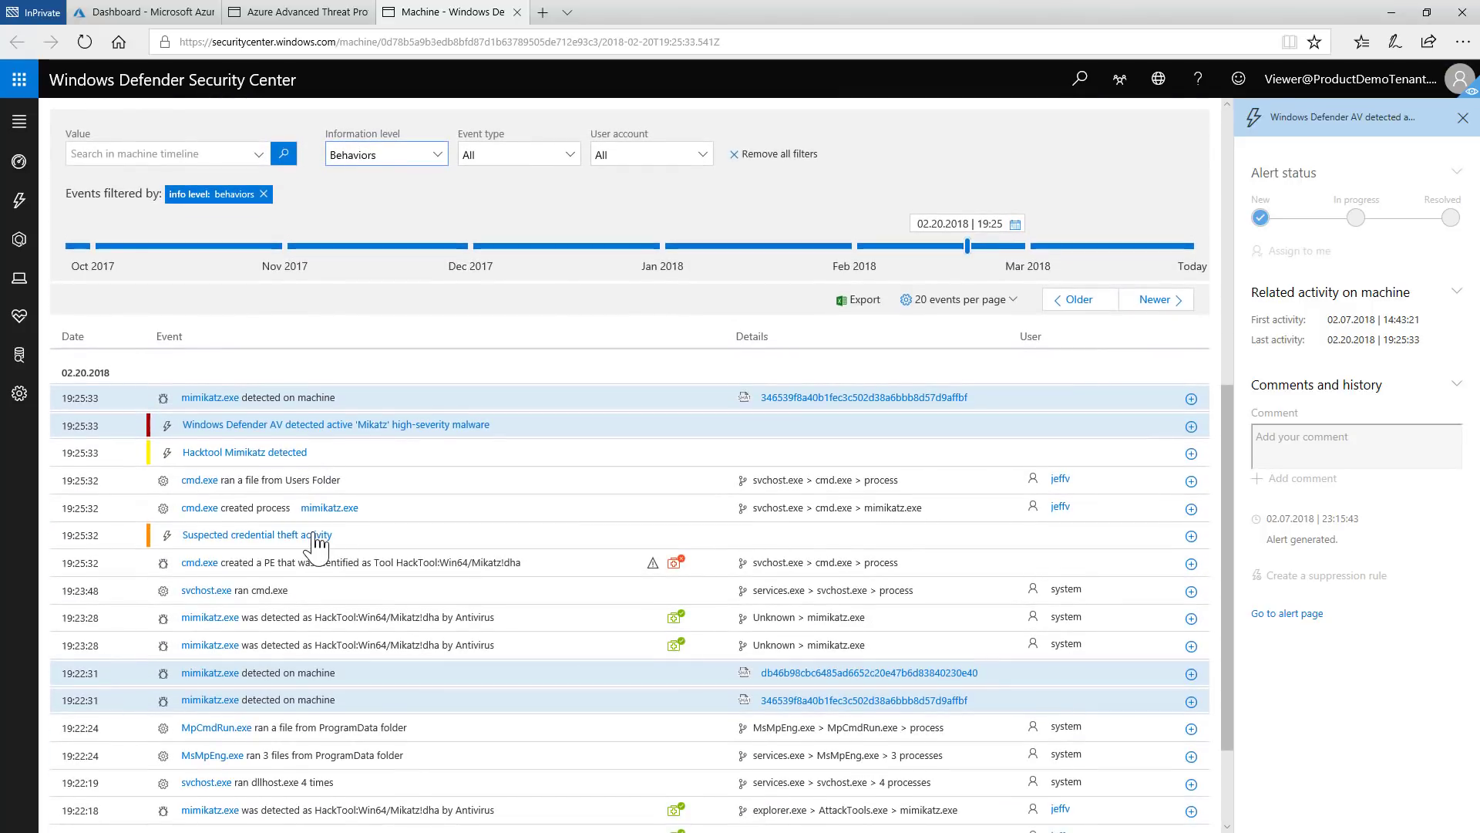
scroll(318, 544, down, 1)
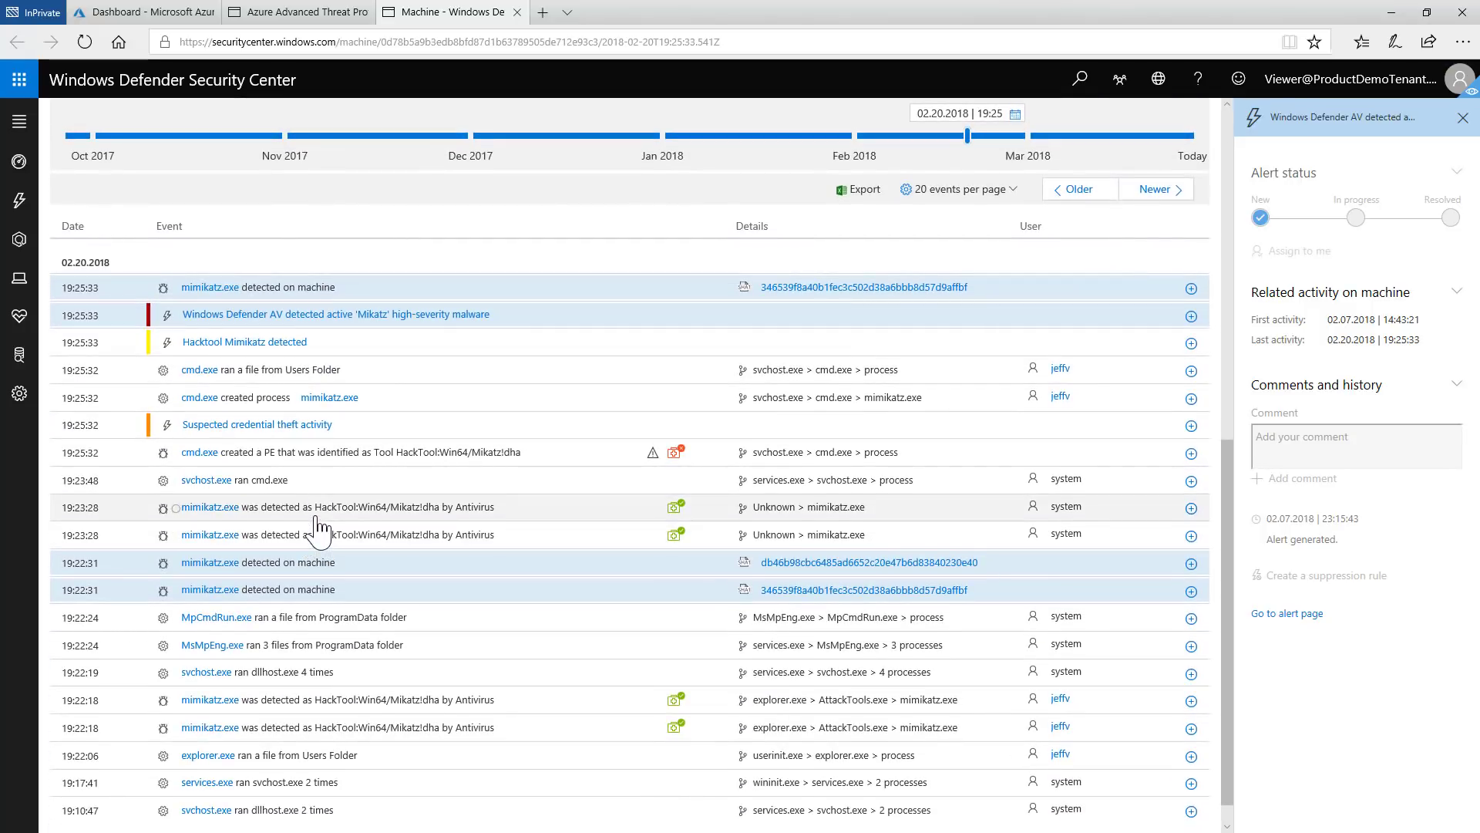
click(316, 518)
scroll(318, 523, down, 1)
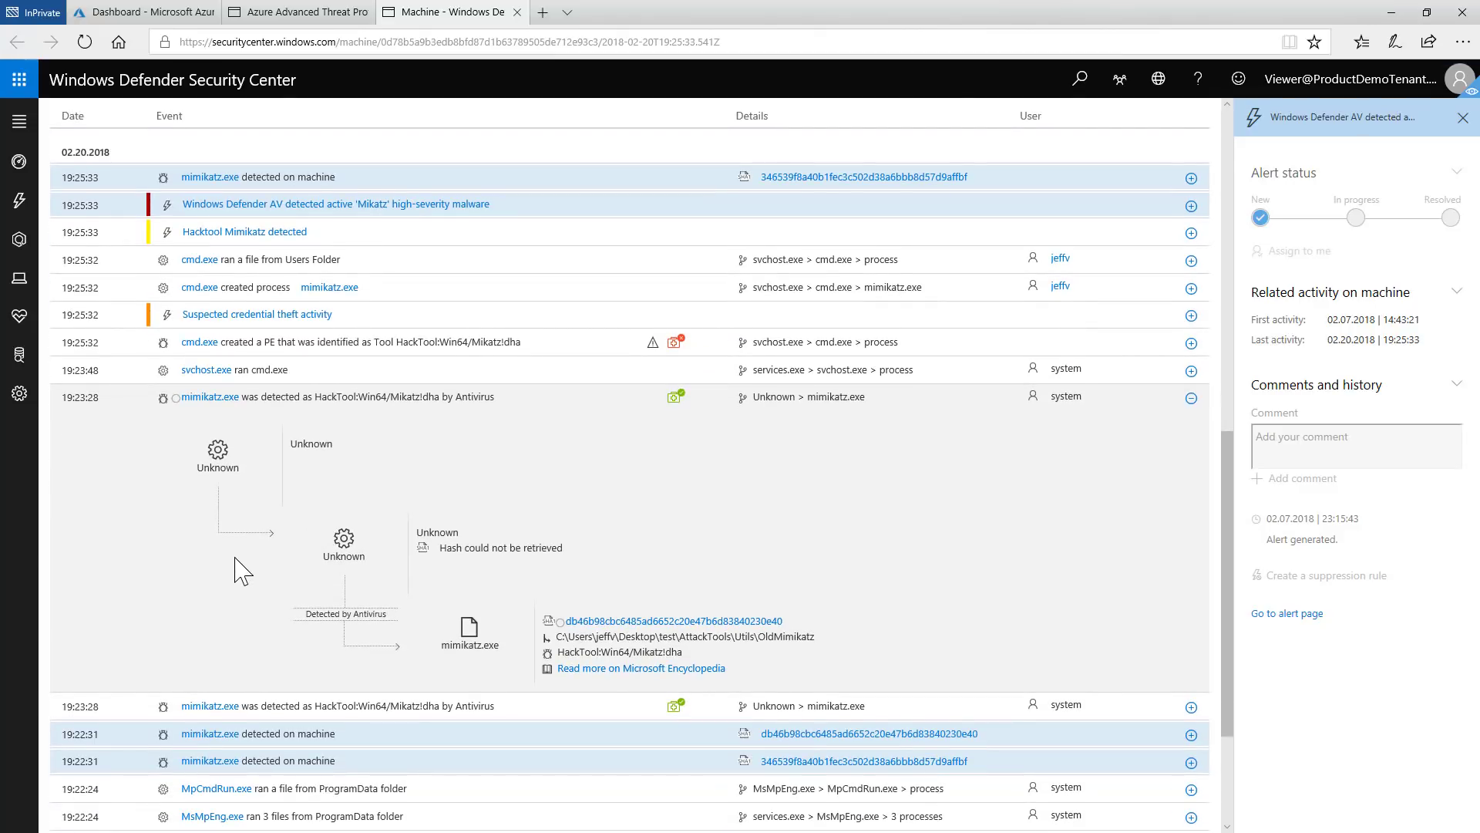
scroll(234, 569, down, 1)
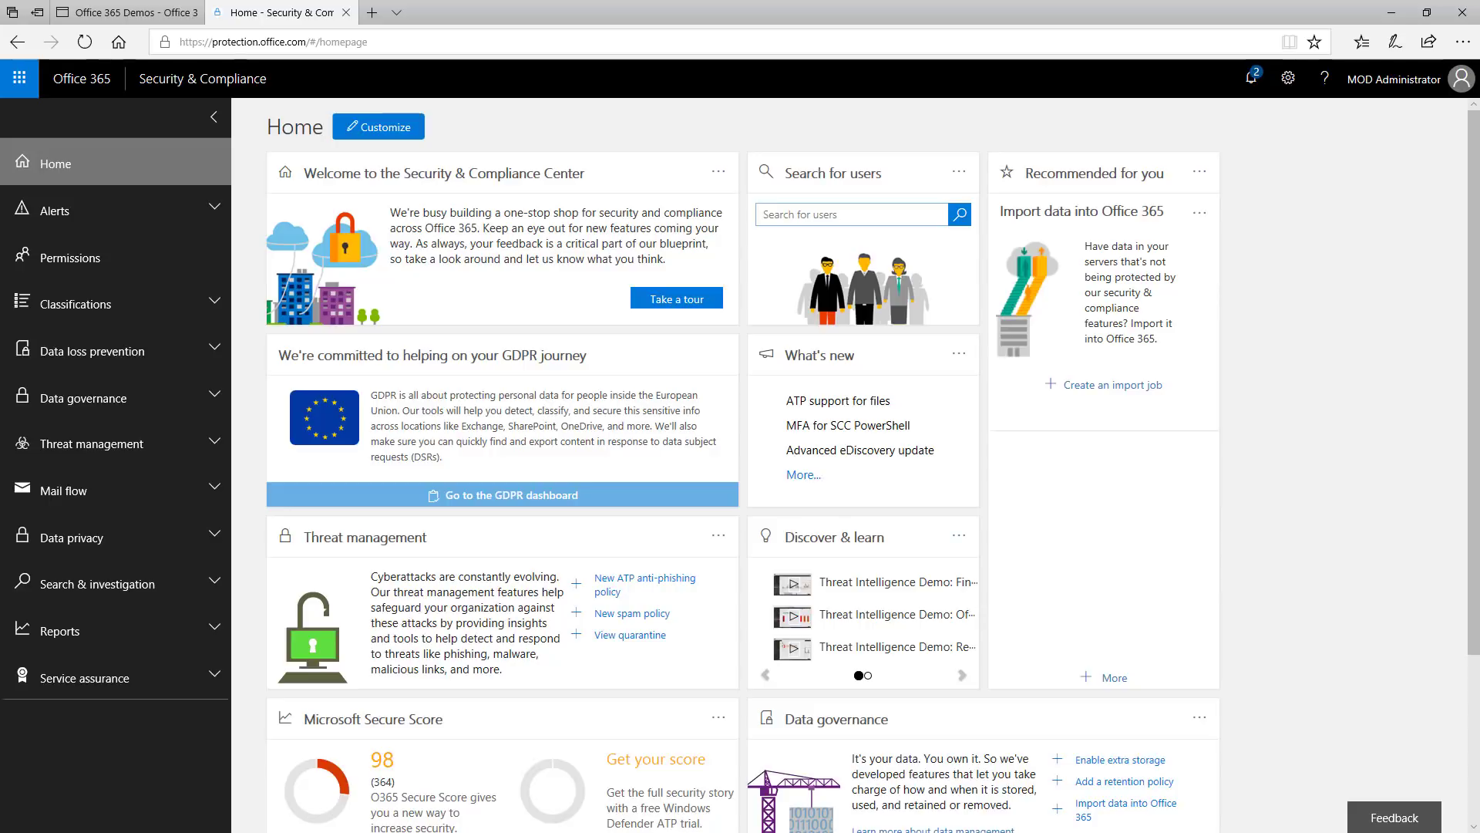
Expand Threat management in the left nav and open its Dashboard page
click(223, 447)
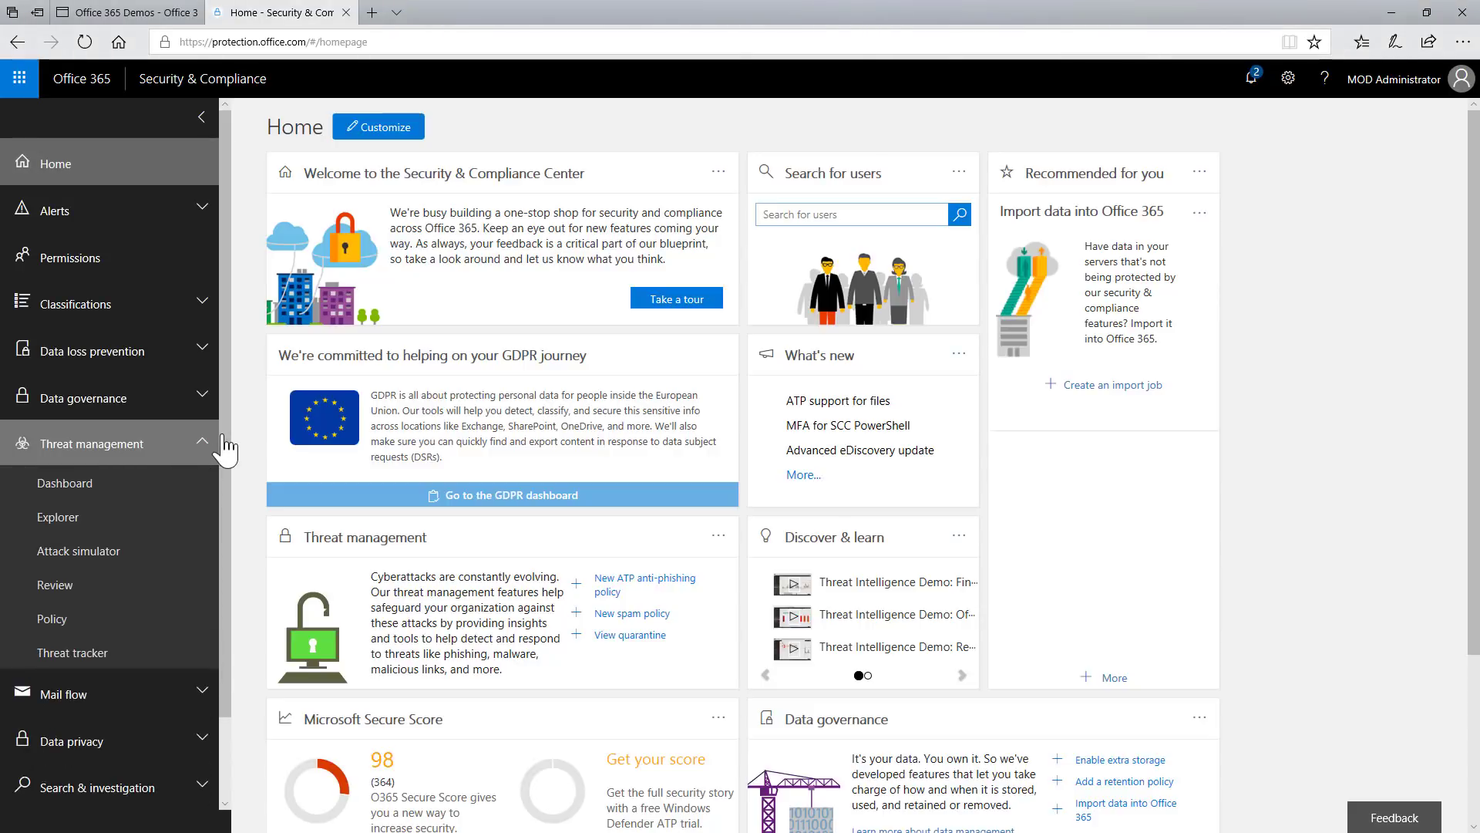
click(201, 496)
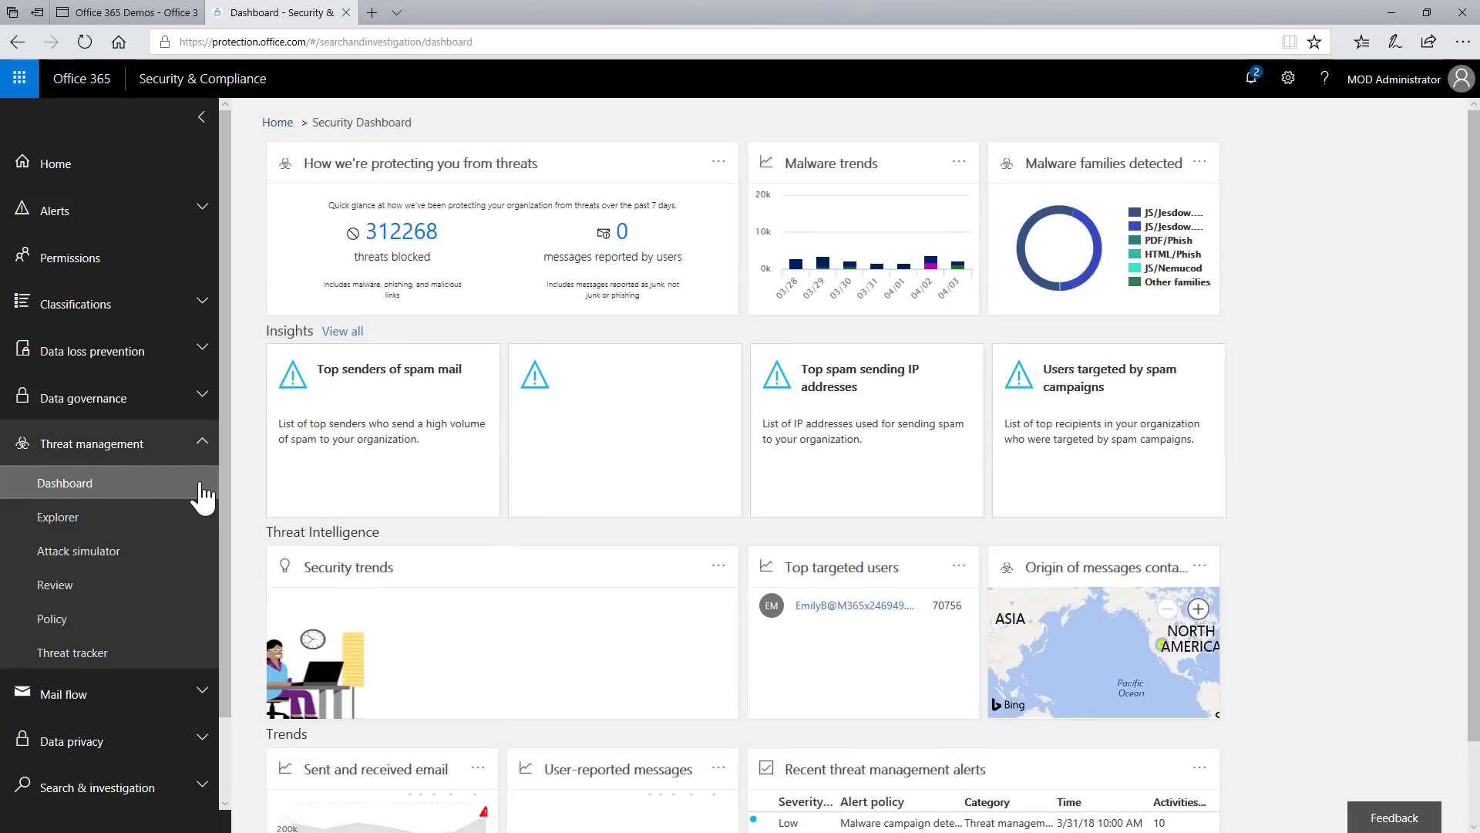
scroll(273, 499, down, 1)
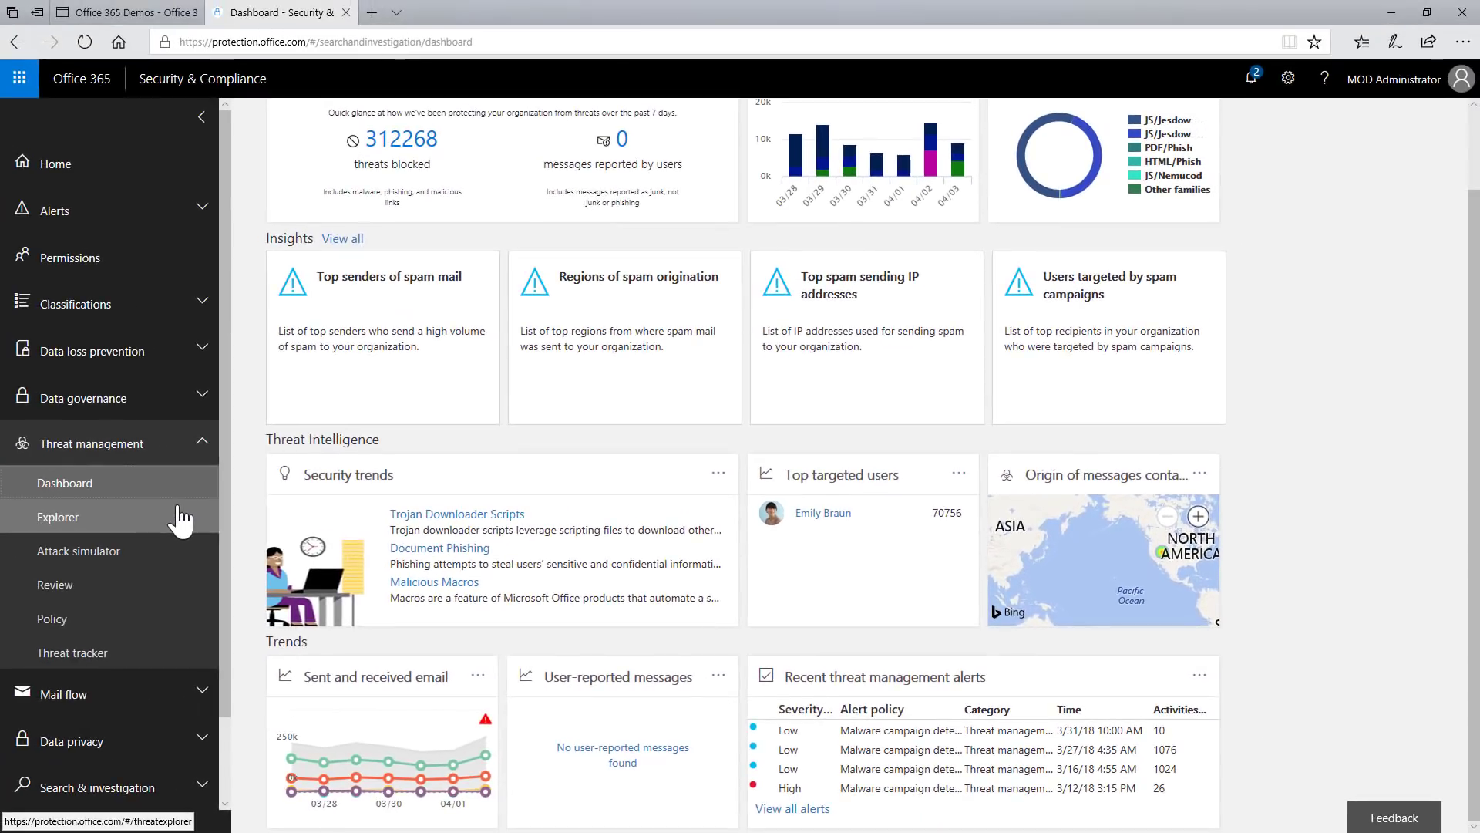
Open Threat Explorer and switch it from the Malware view to the Phish view
click(180, 510)
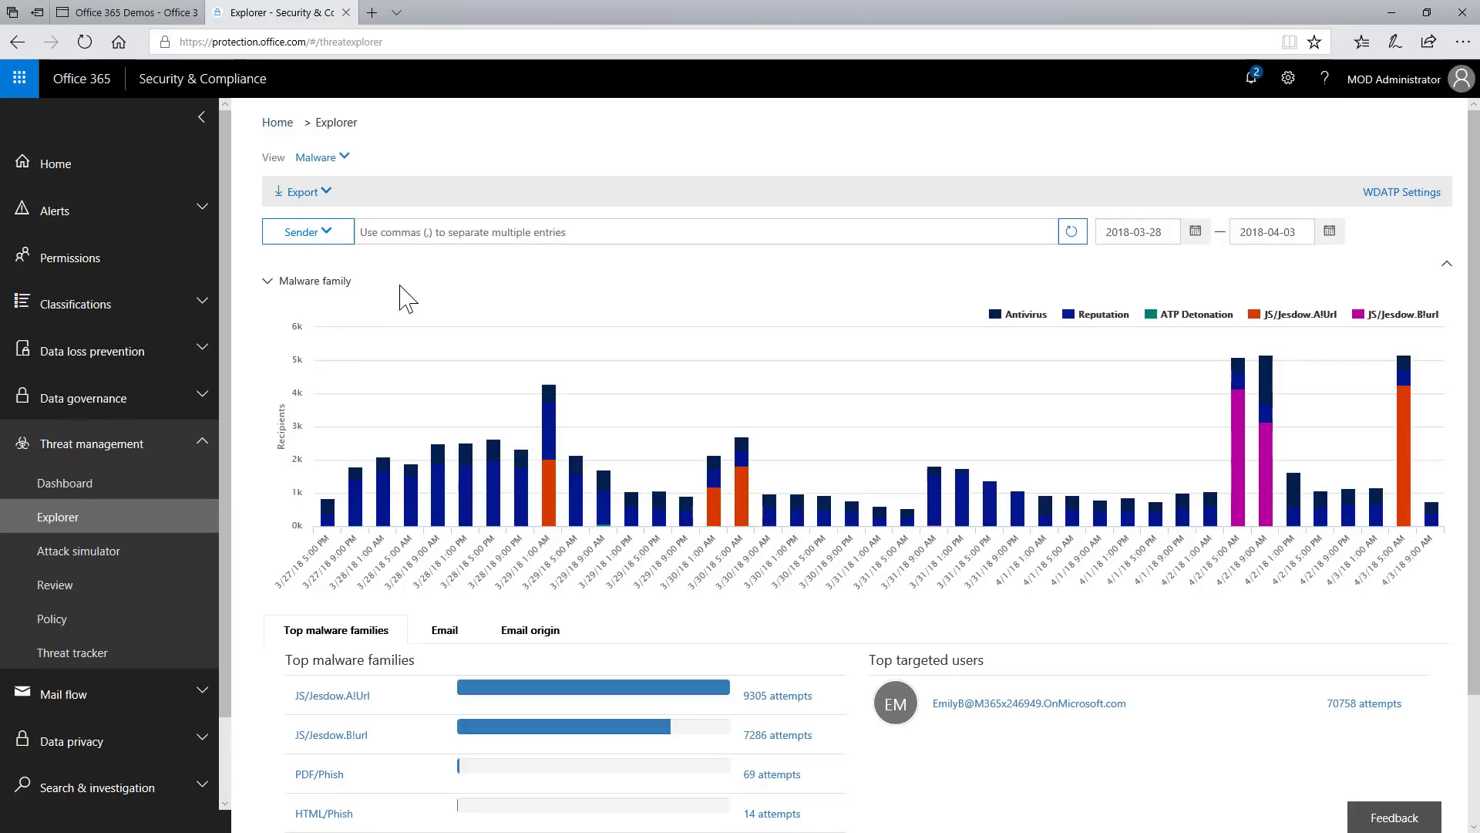
click(345, 159)
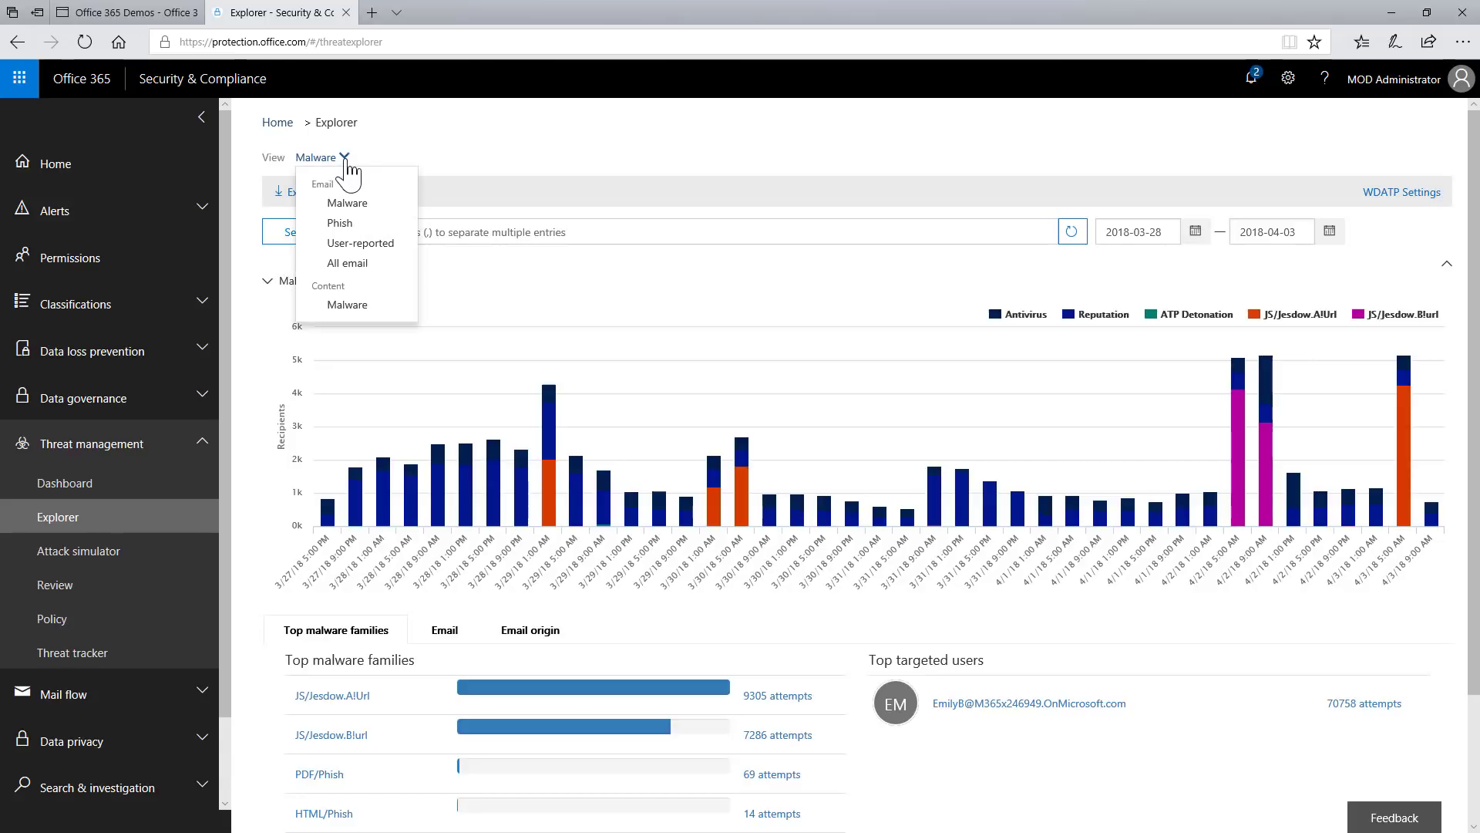
click(350, 228)
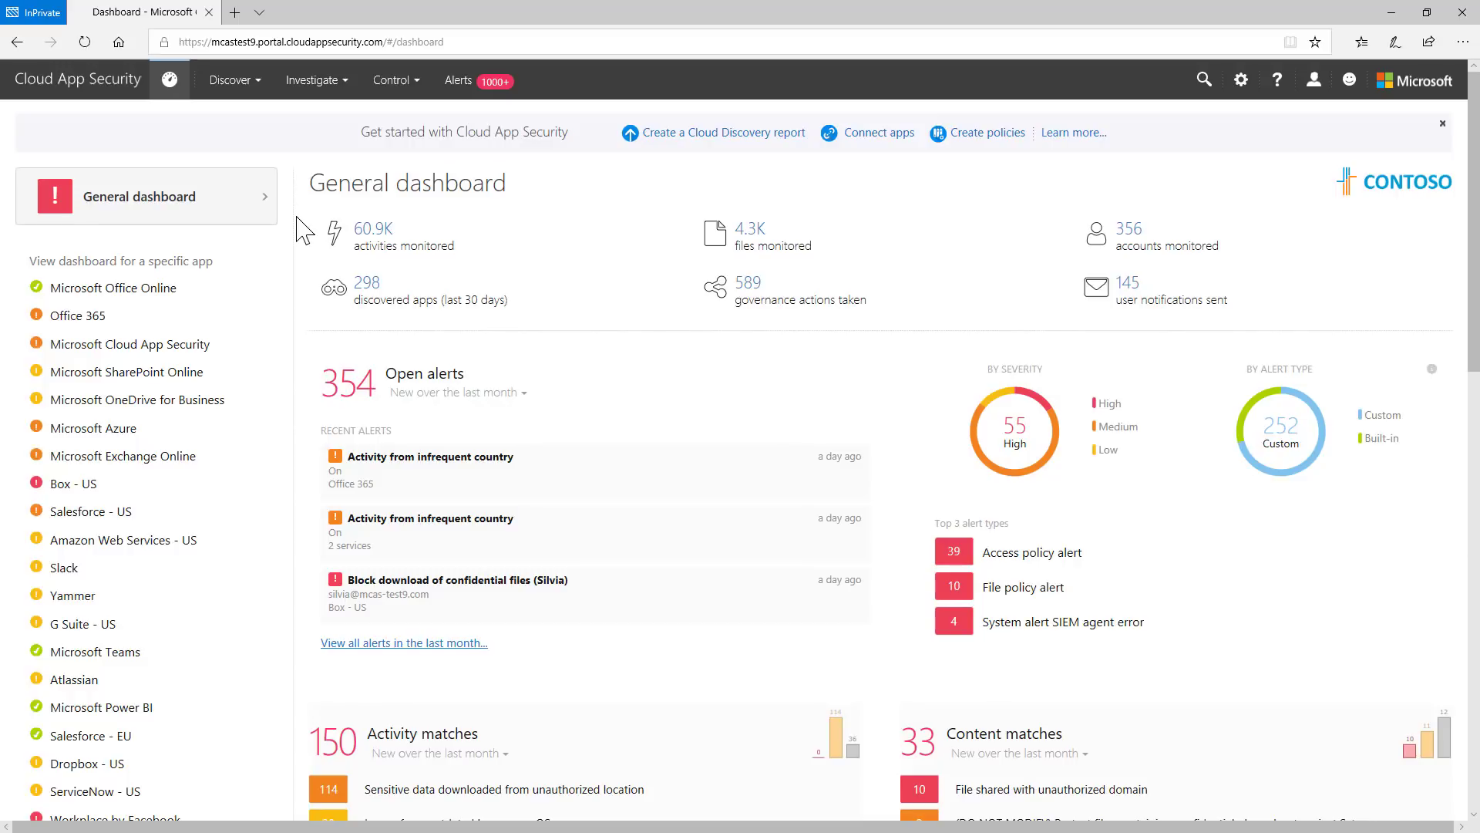
scroll(289, 301, down, 2)
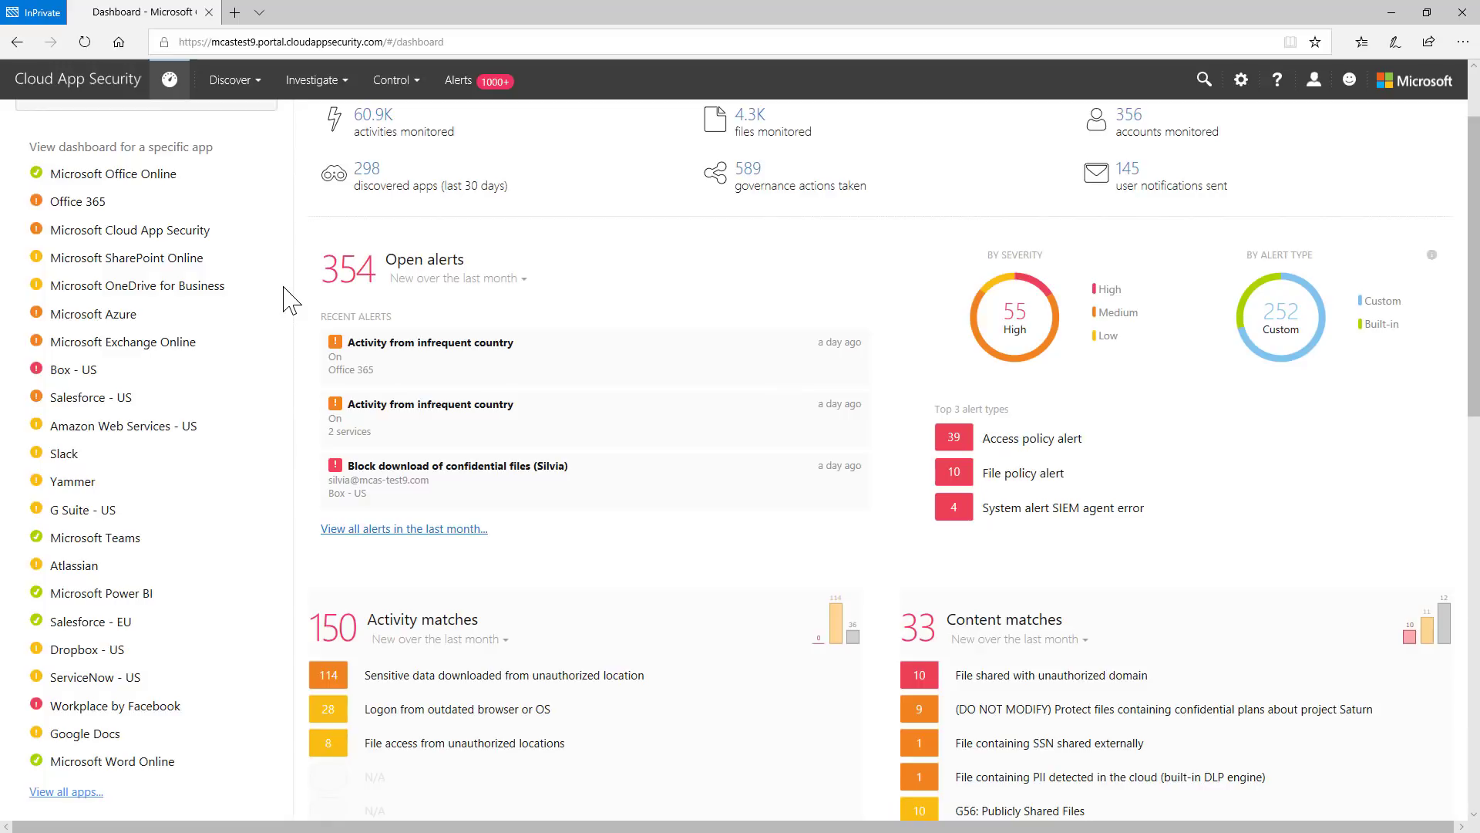
scroll(289, 299, up, 1)
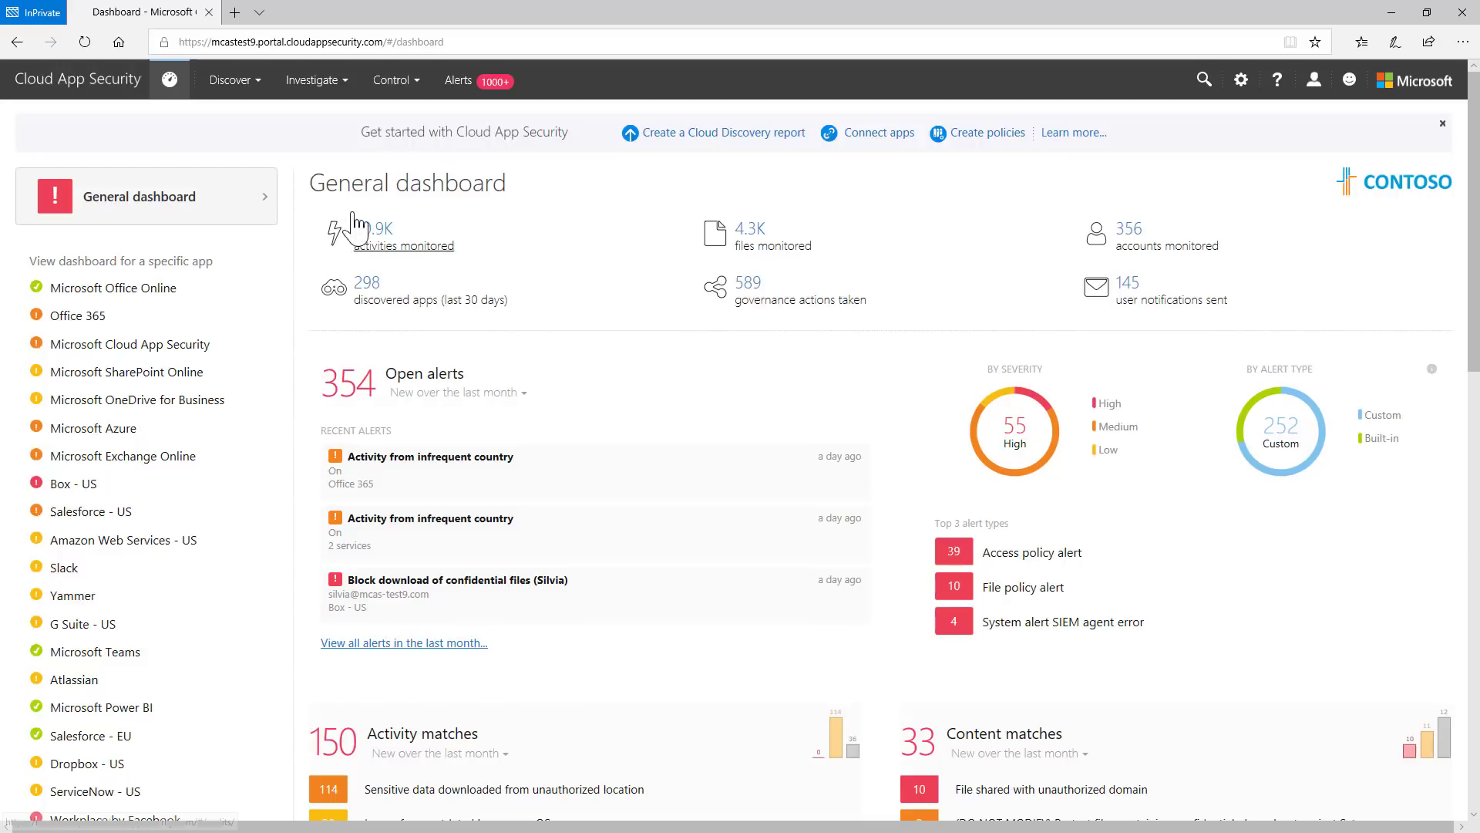
Go from the General dashboard to the Alerts page listing 1,975 open alerts
click(458, 81)
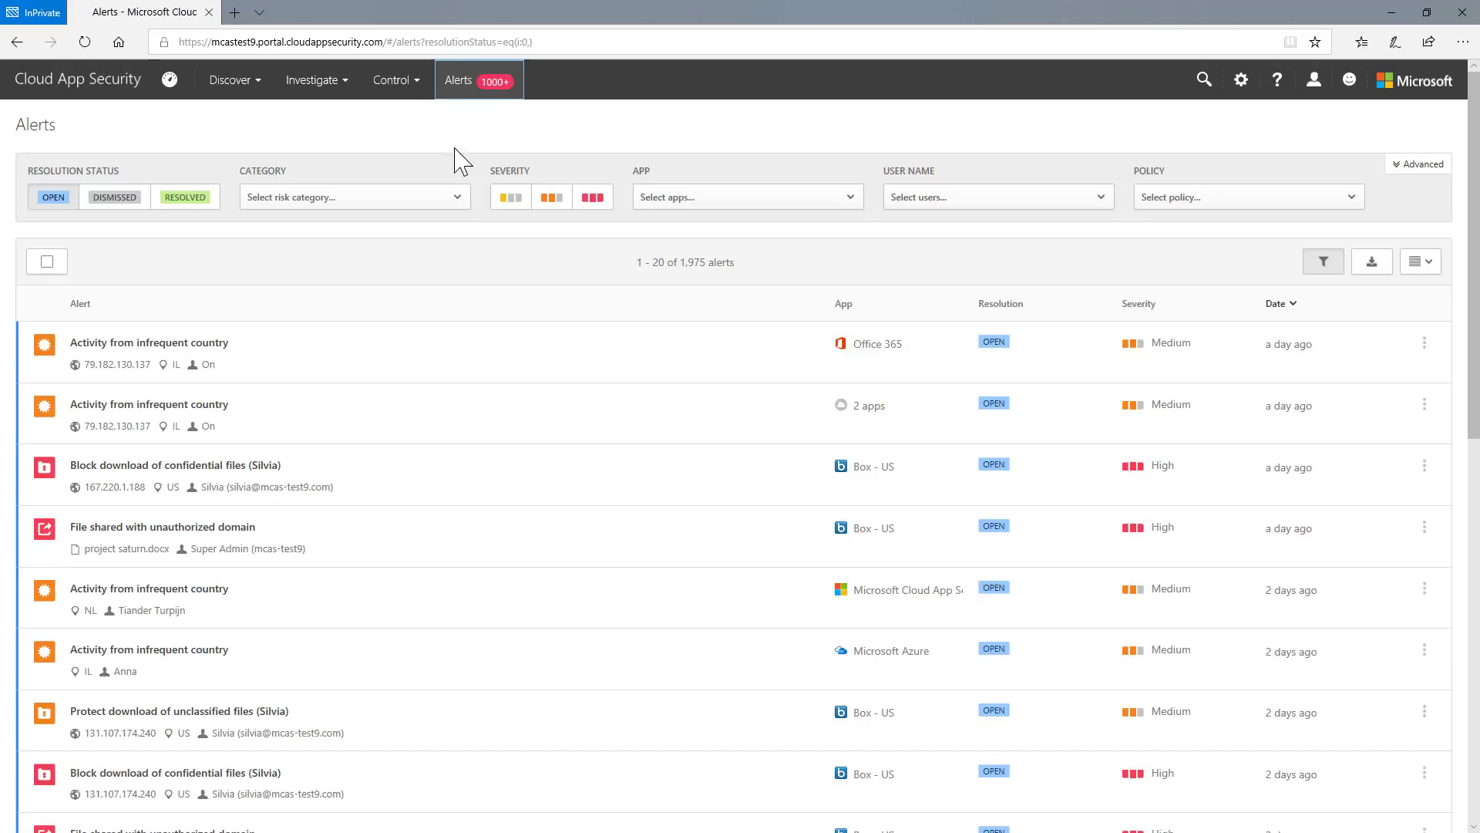
Filter alerts to the Threat detection category and High severity, leaving 28 alerts
click(457, 197)
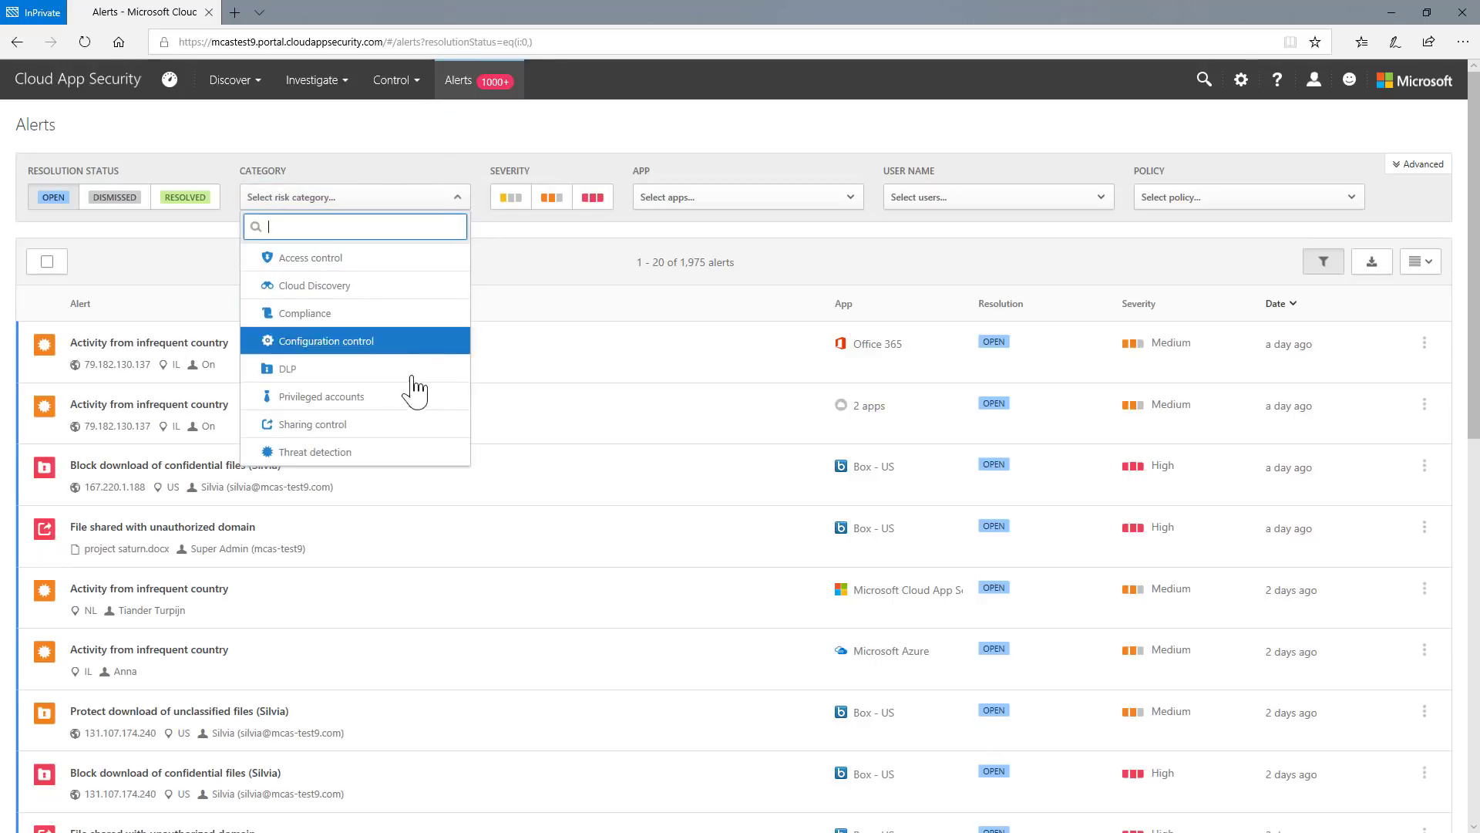
click(314, 453)
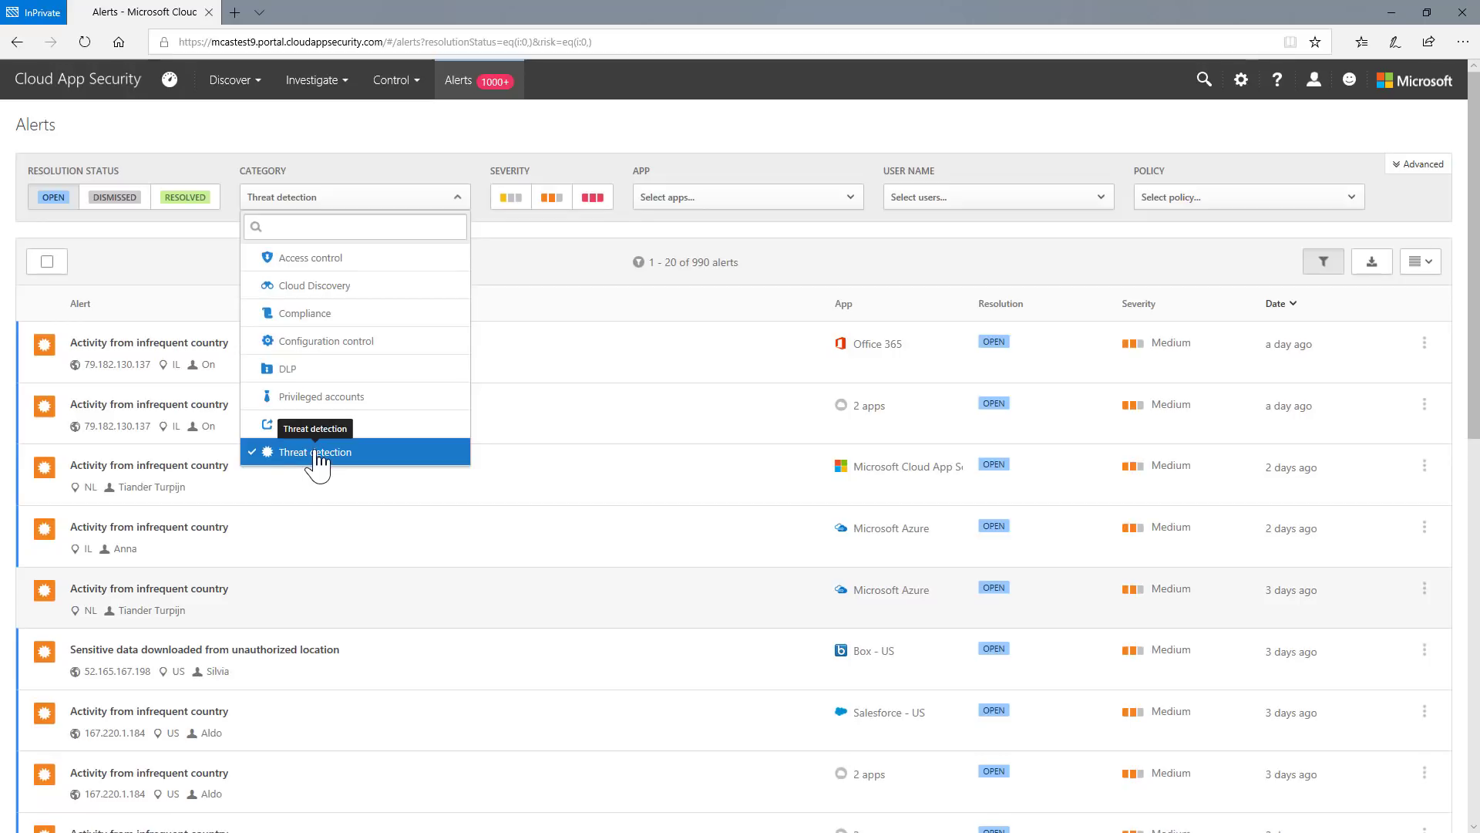
click(581, 201)
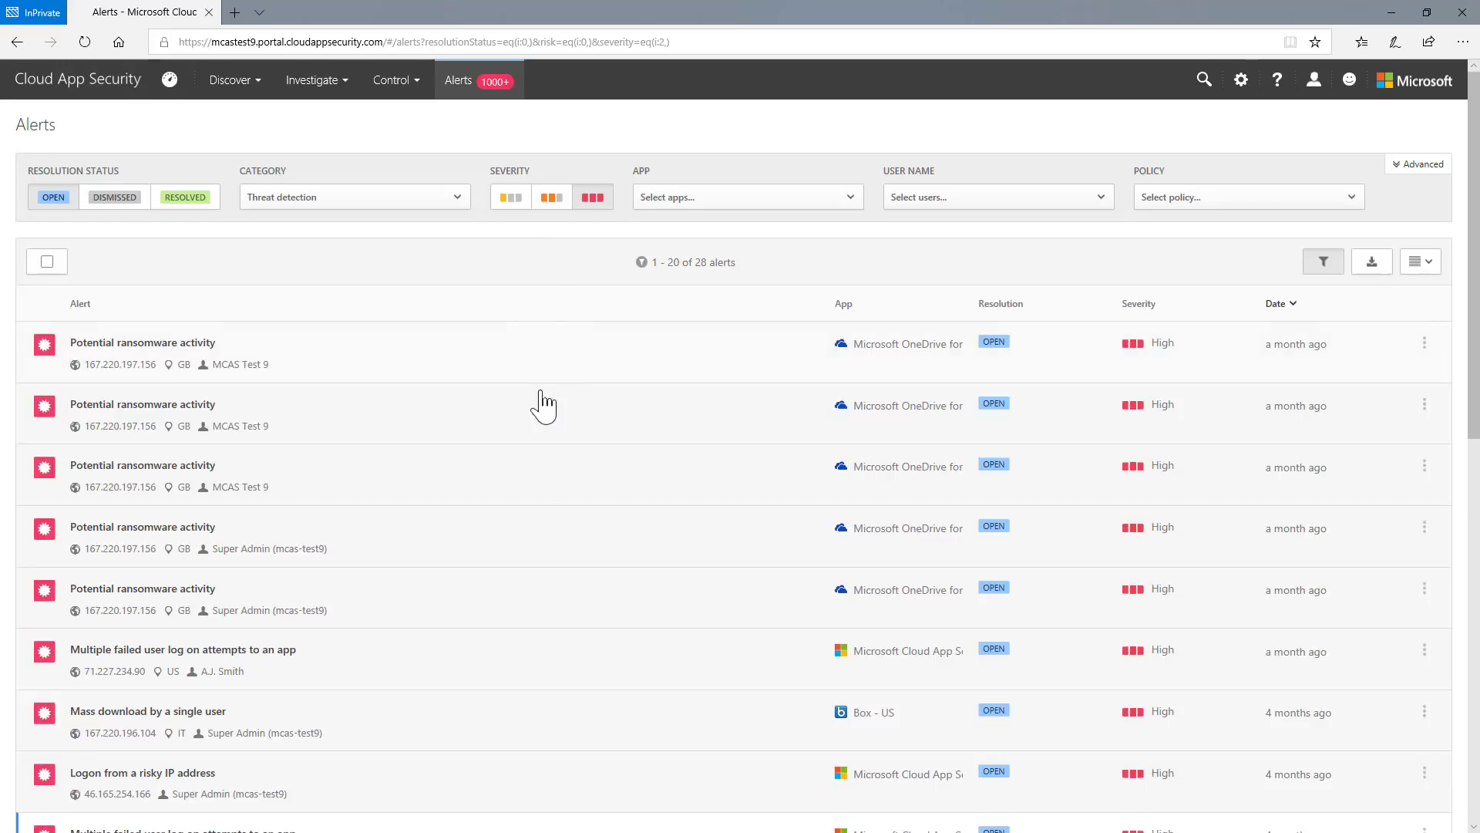
click(423, 671)
Open the 'Logon from a risky IP address' alert and view superadmin's related governance log
click(402, 786)
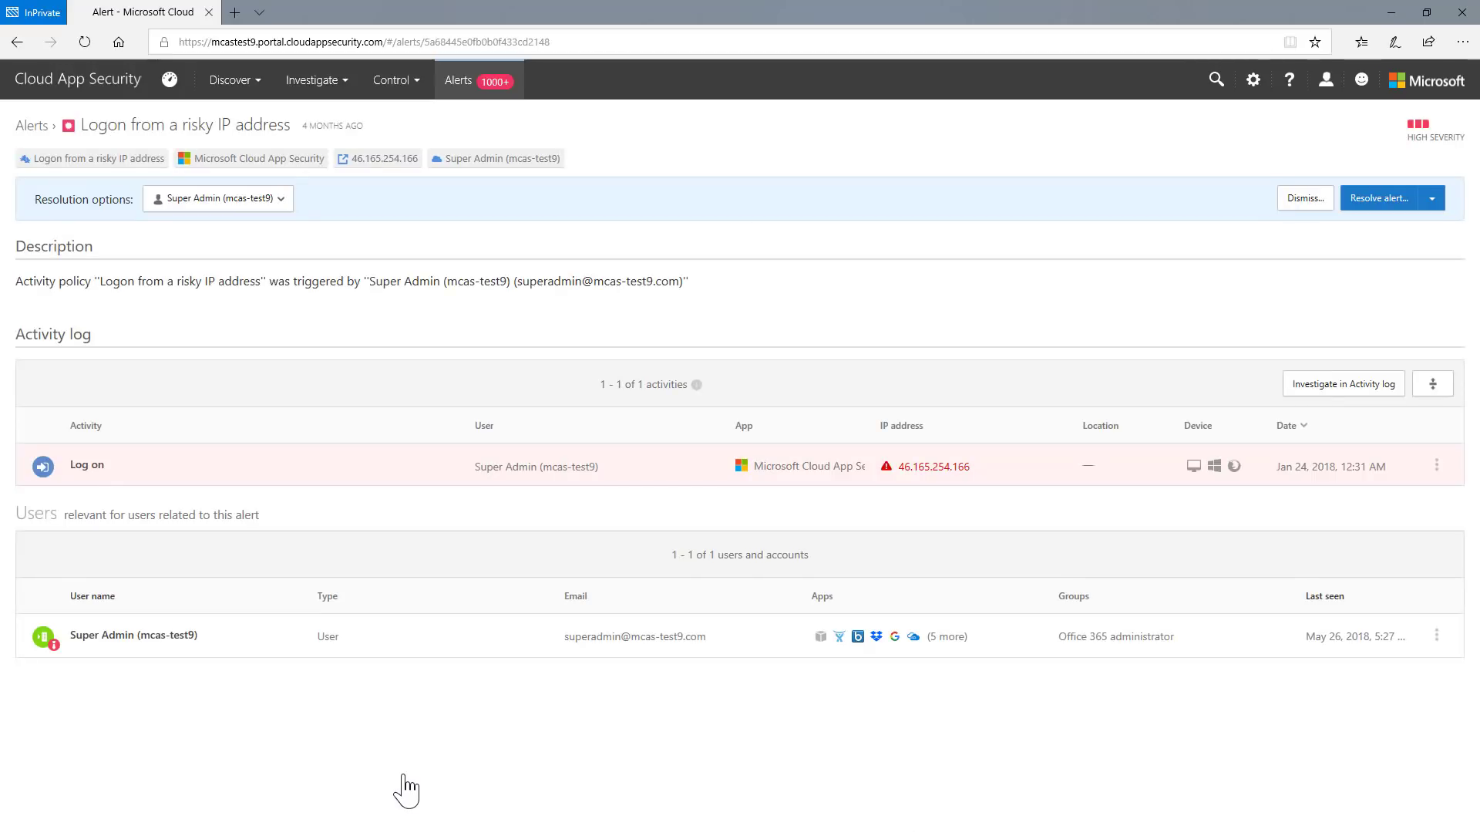
click(898, 476)
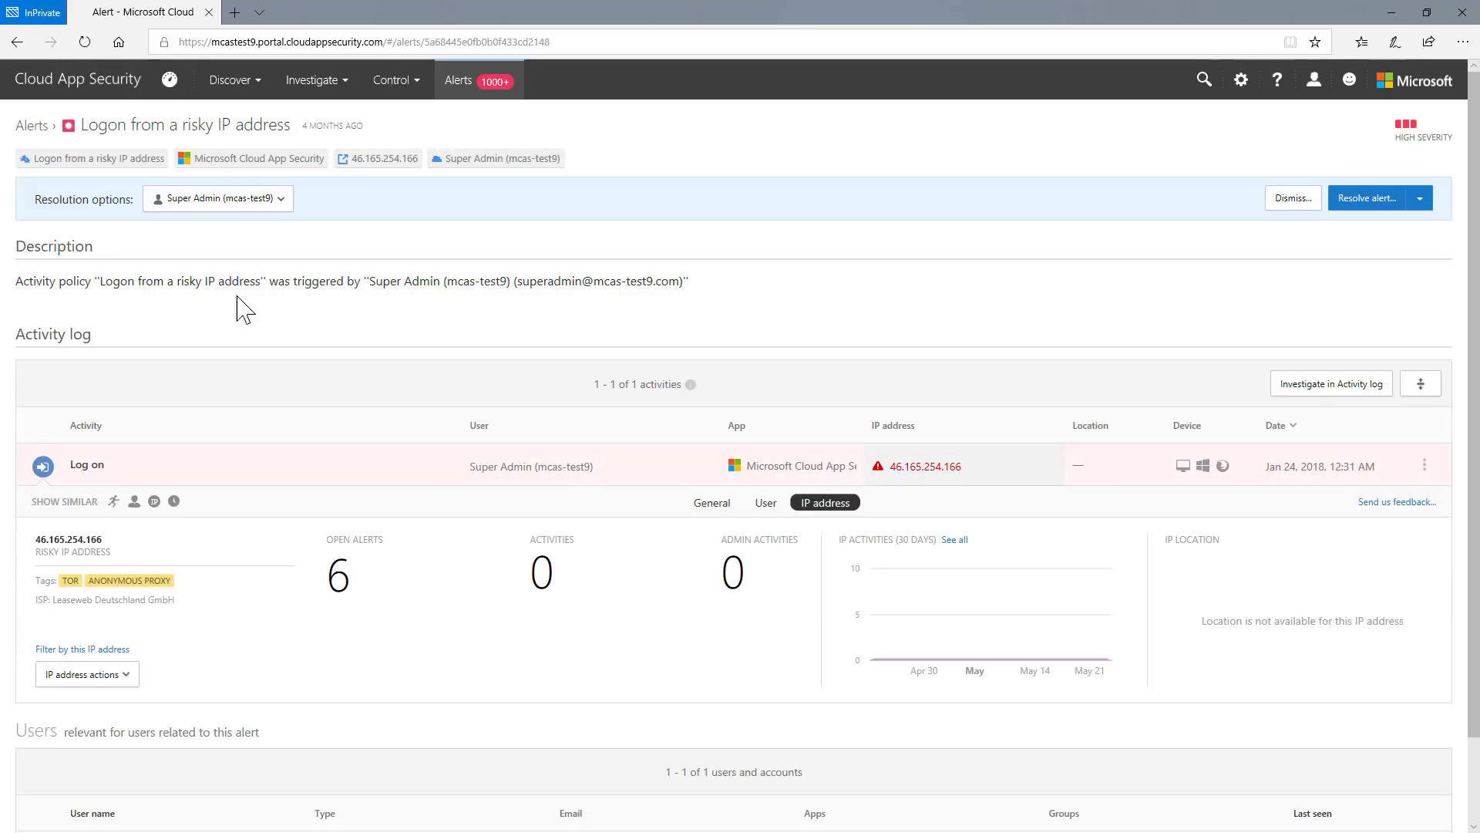
click(239, 200)
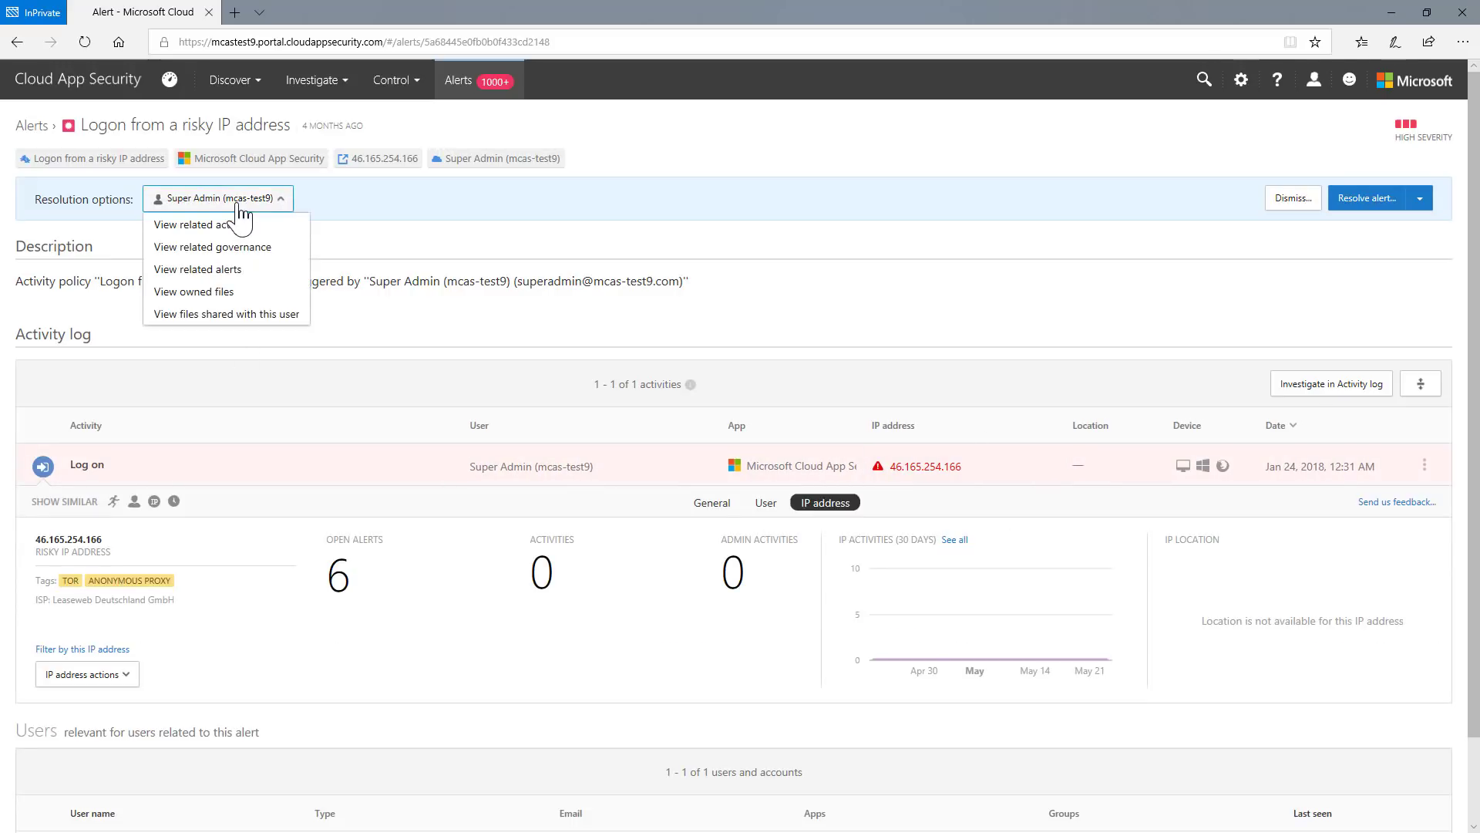
click(209, 246)
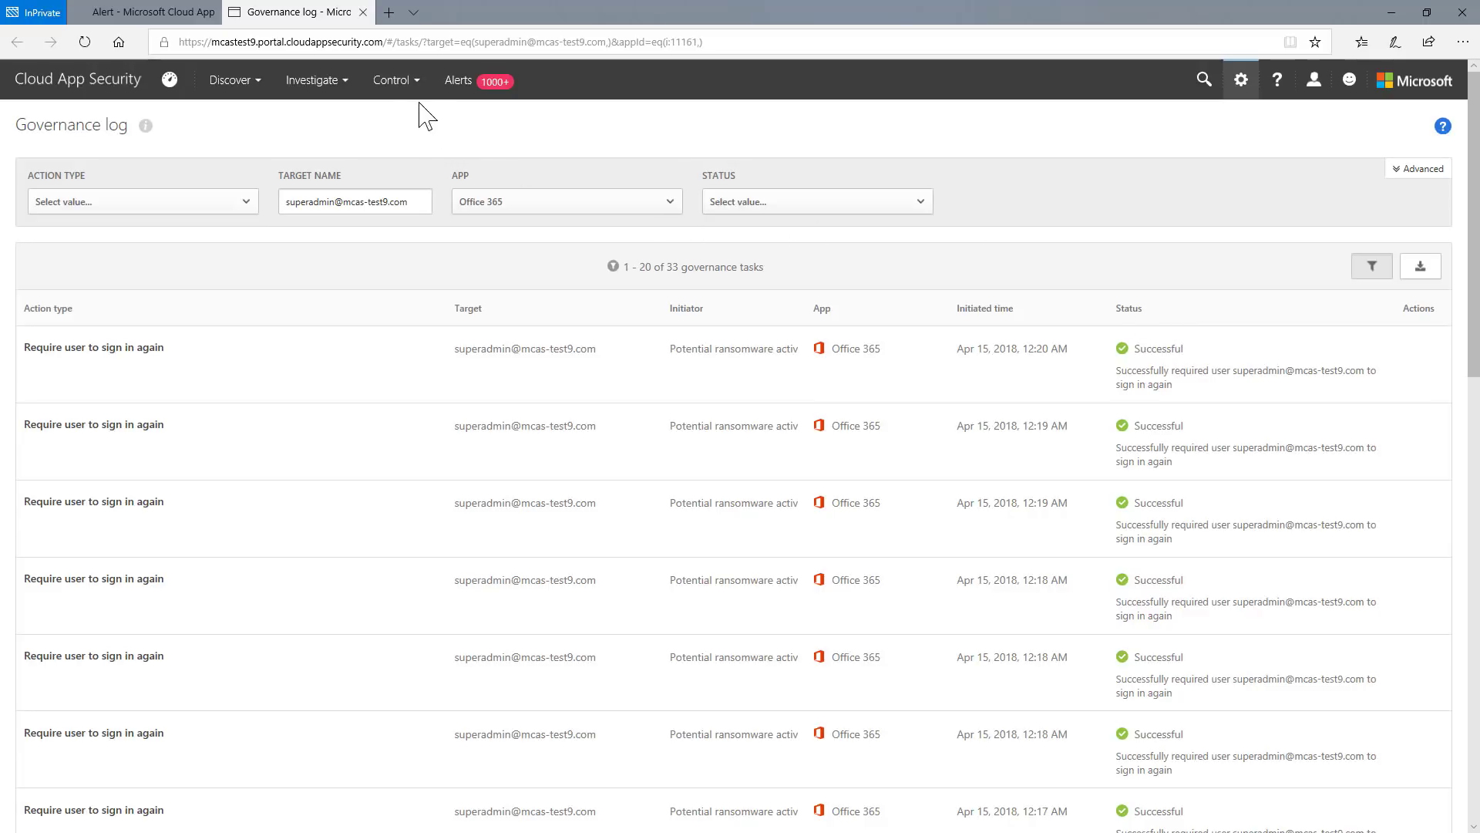
Create a High-severity file policy from the Google Drive template, showing G Suite governance actions
click(405, 83)
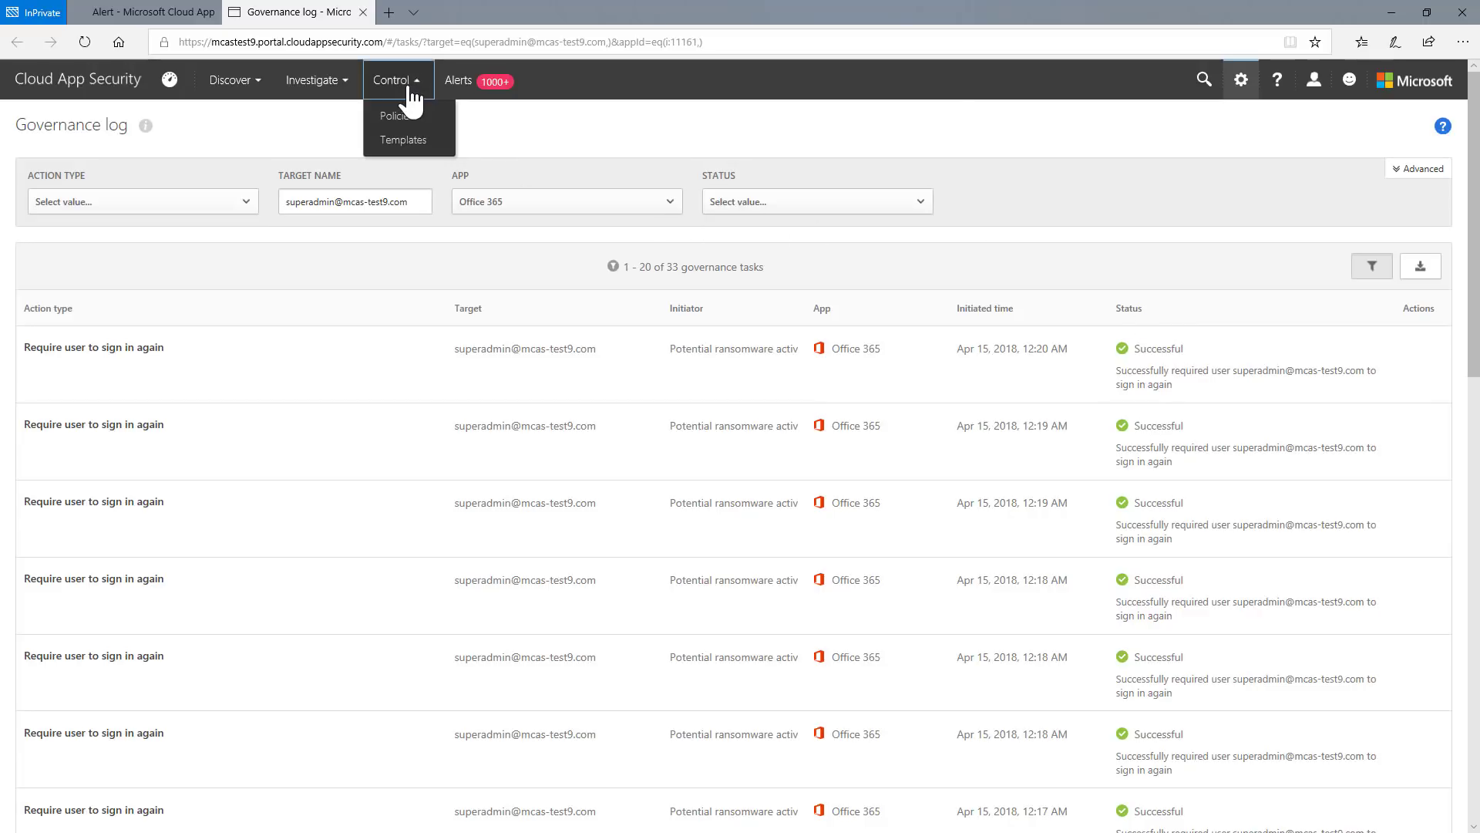
click(406, 141)
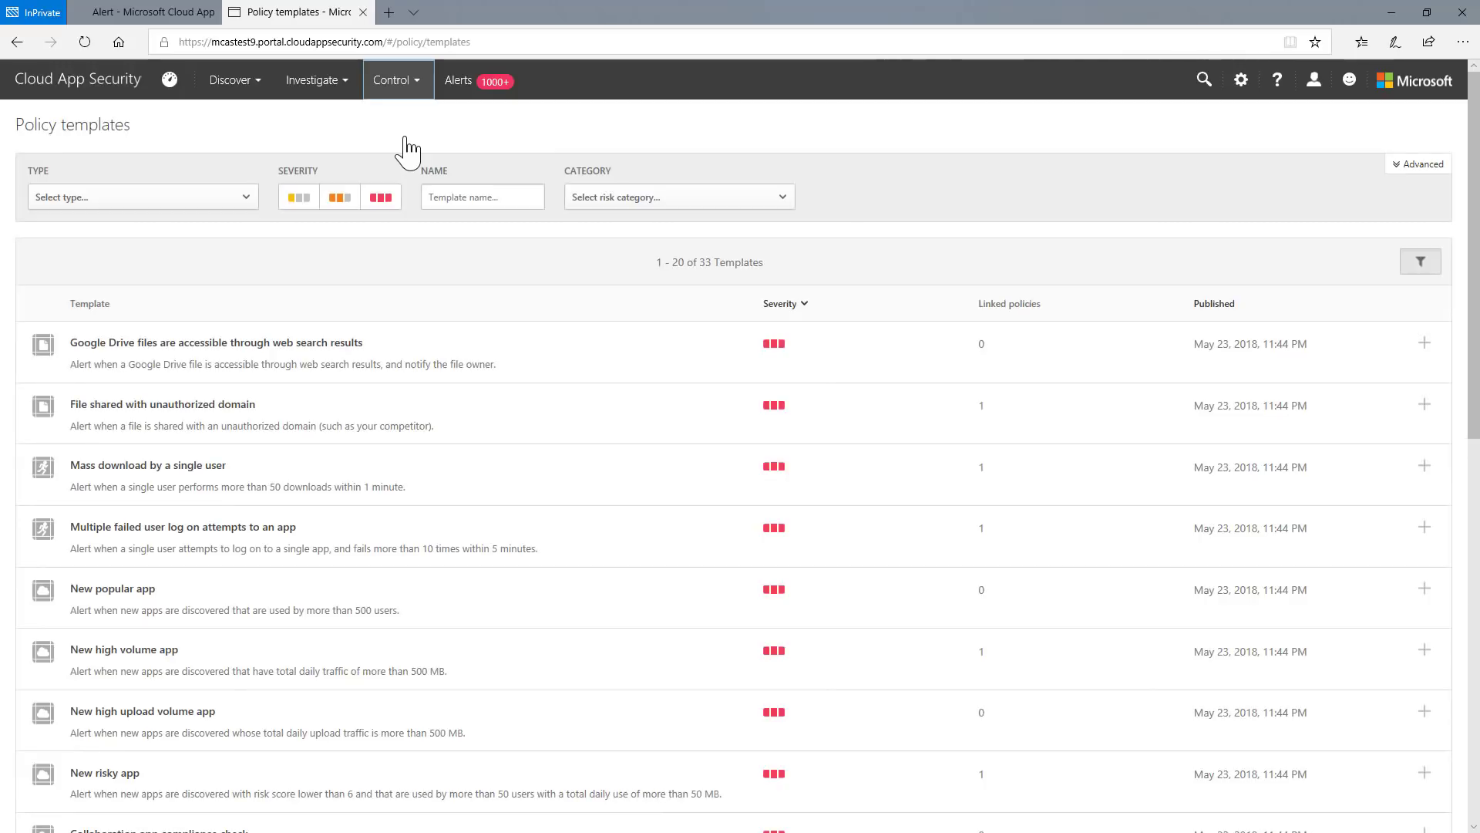
click(1423, 343)
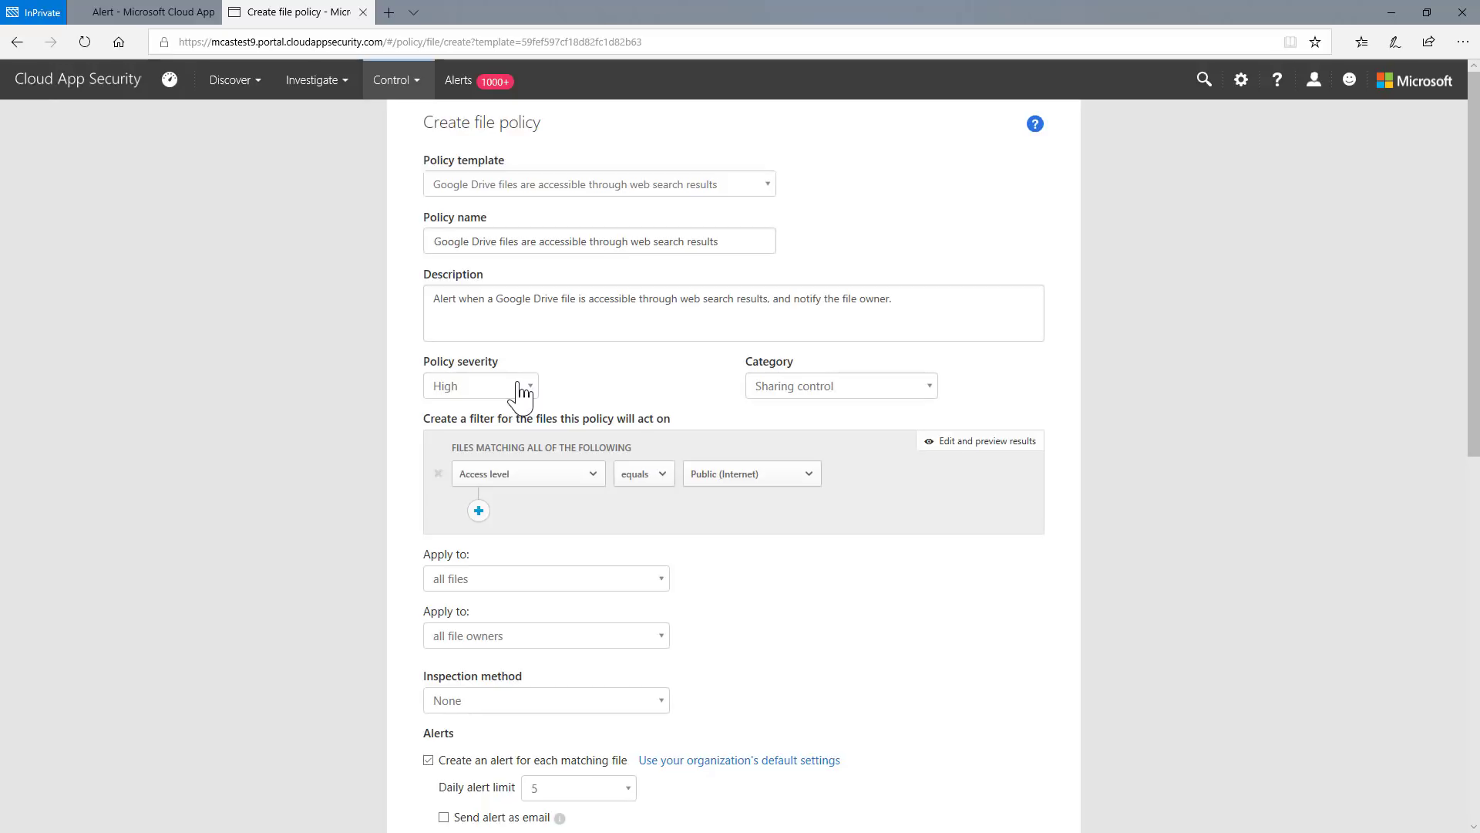
click(520, 389)
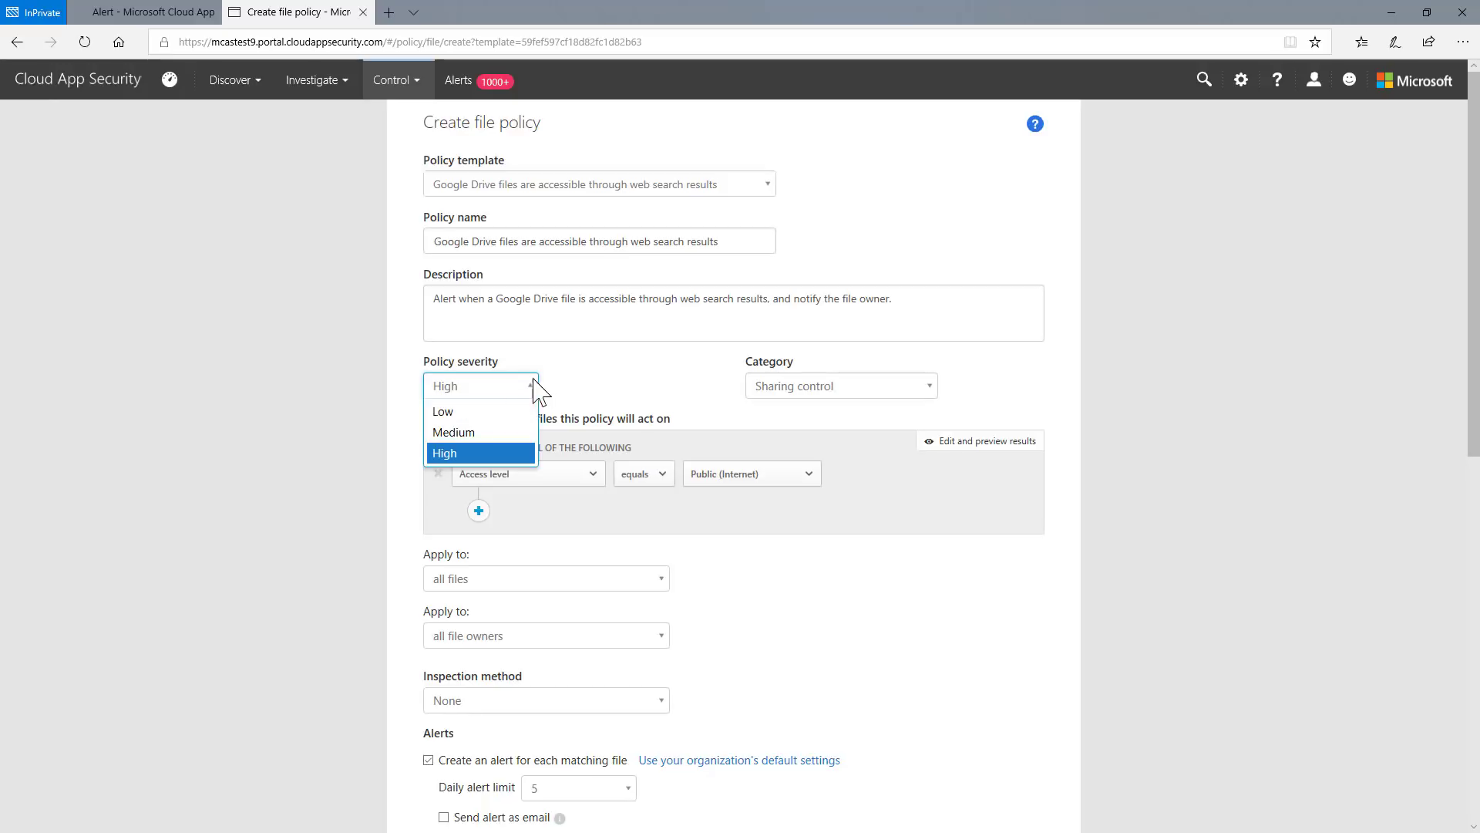
click(550, 380)
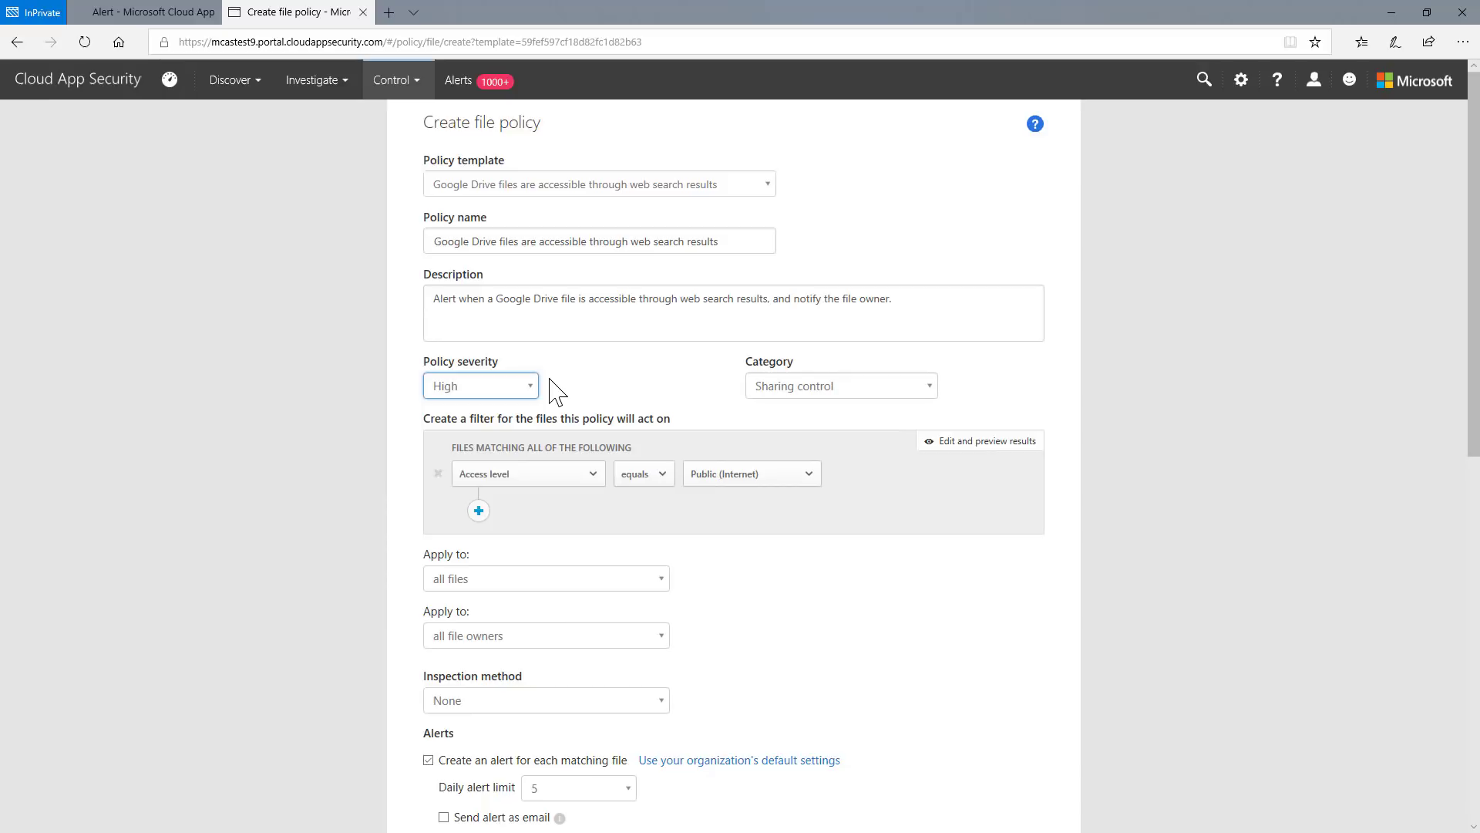
scroll(553, 391, down, 1)
scroll(553, 392, down, 1)
scroll(553, 391, down, 1)
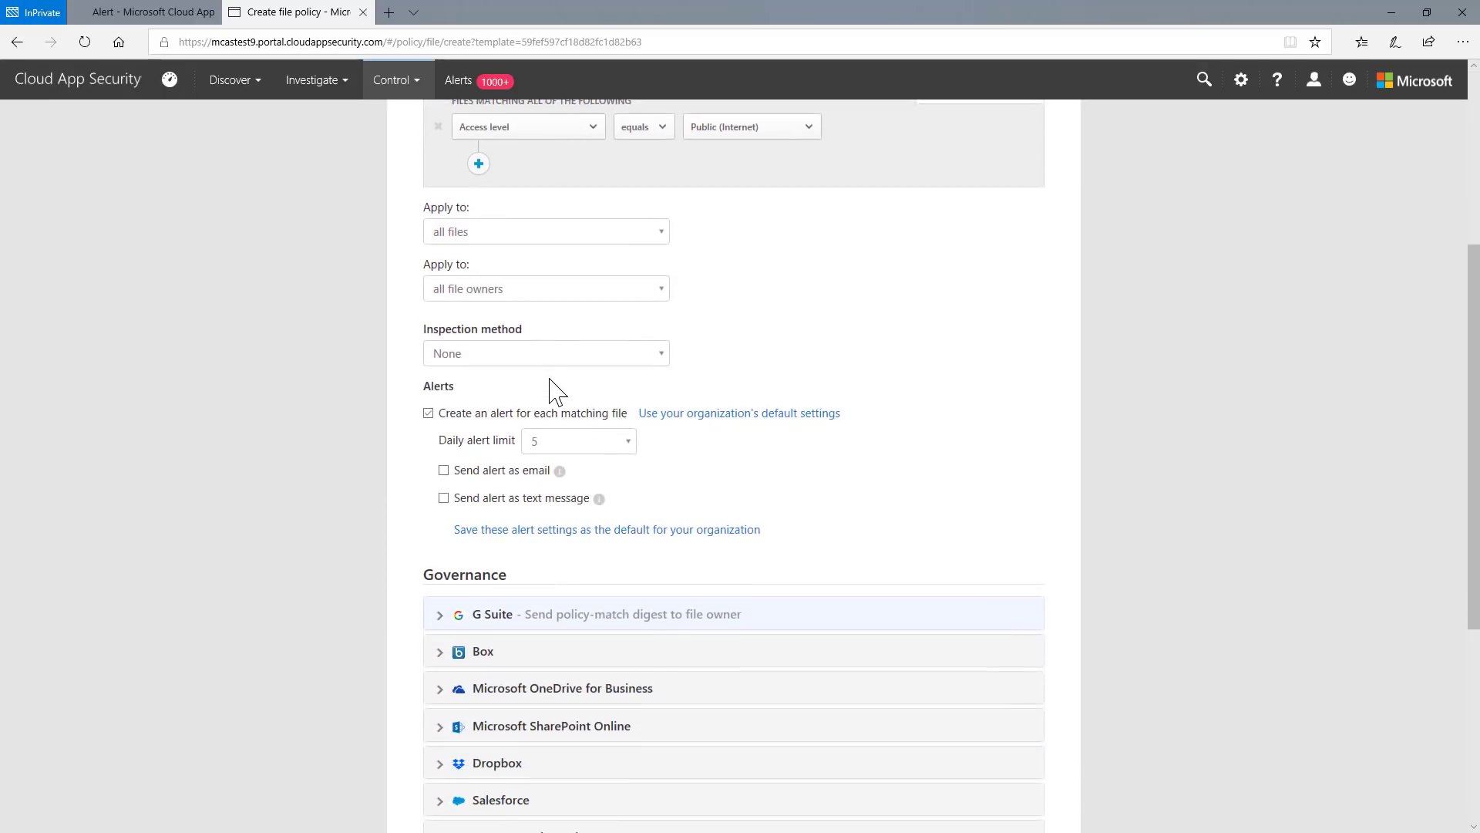
scroll(553, 392, down, 1)
scroll(554, 391, down, 1)
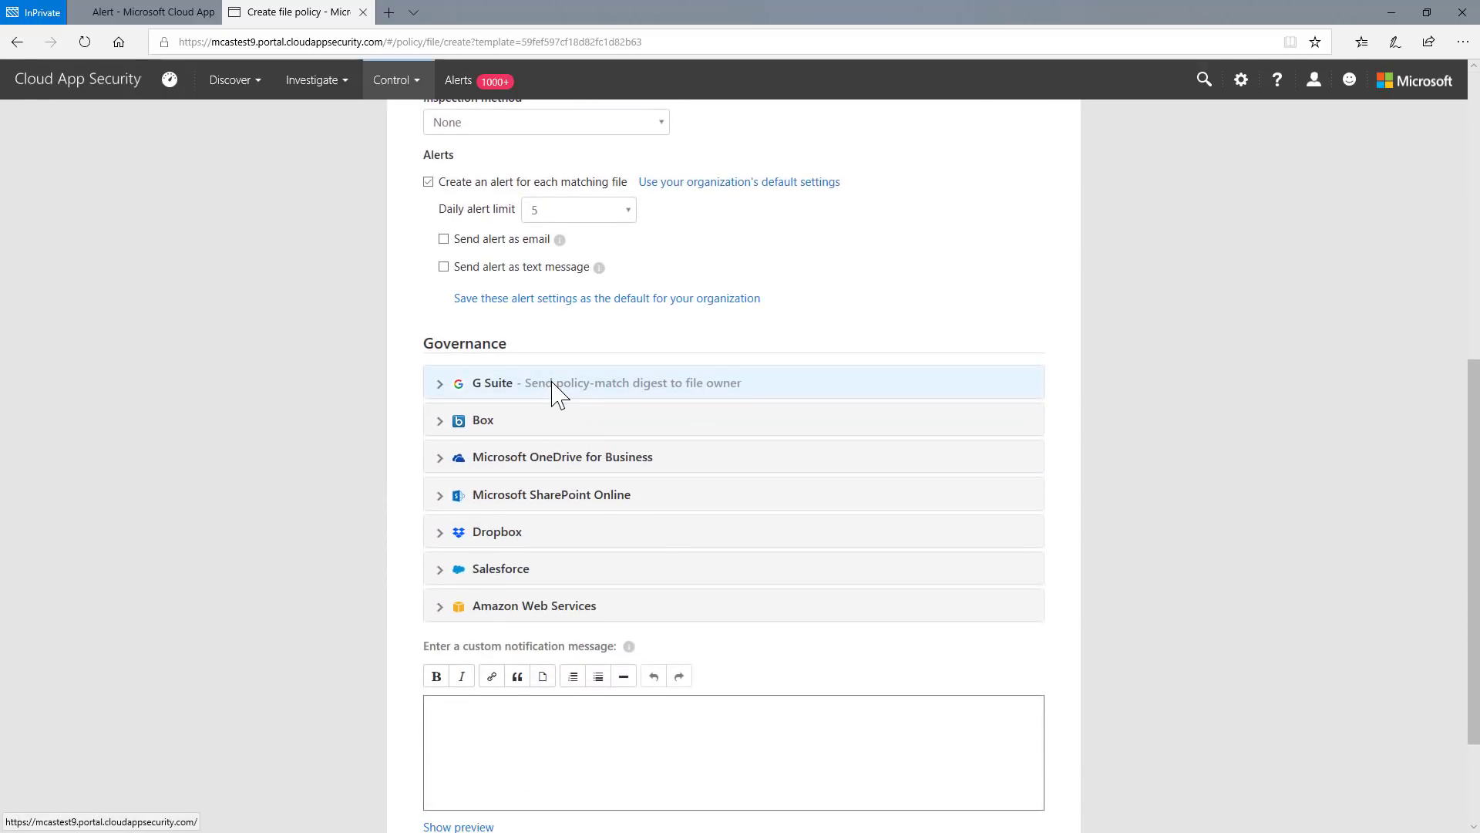
click(552, 391)
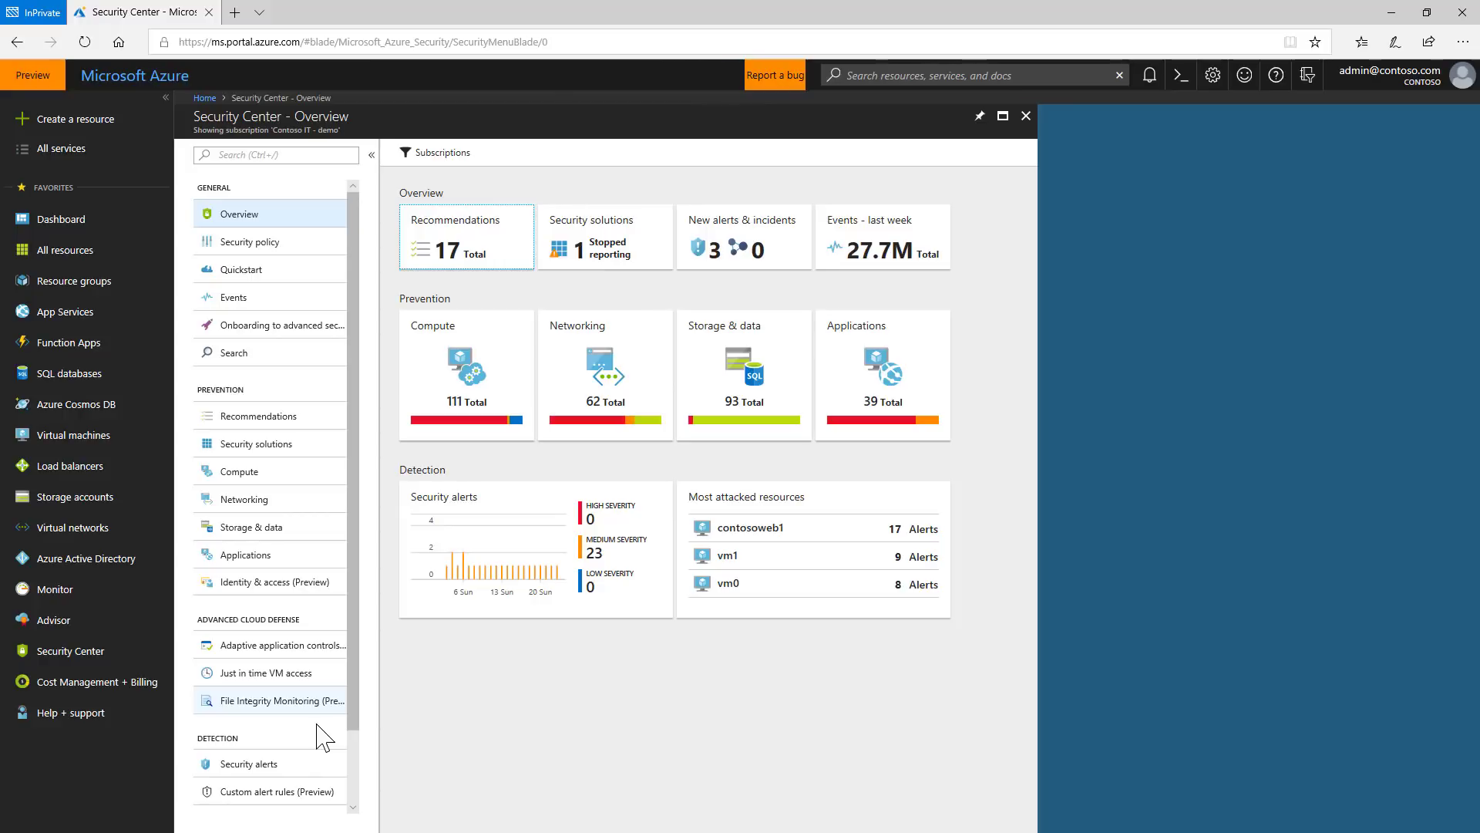
Clear the day, 3-day, week and month date filters from the security alerts list
click(284, 770)
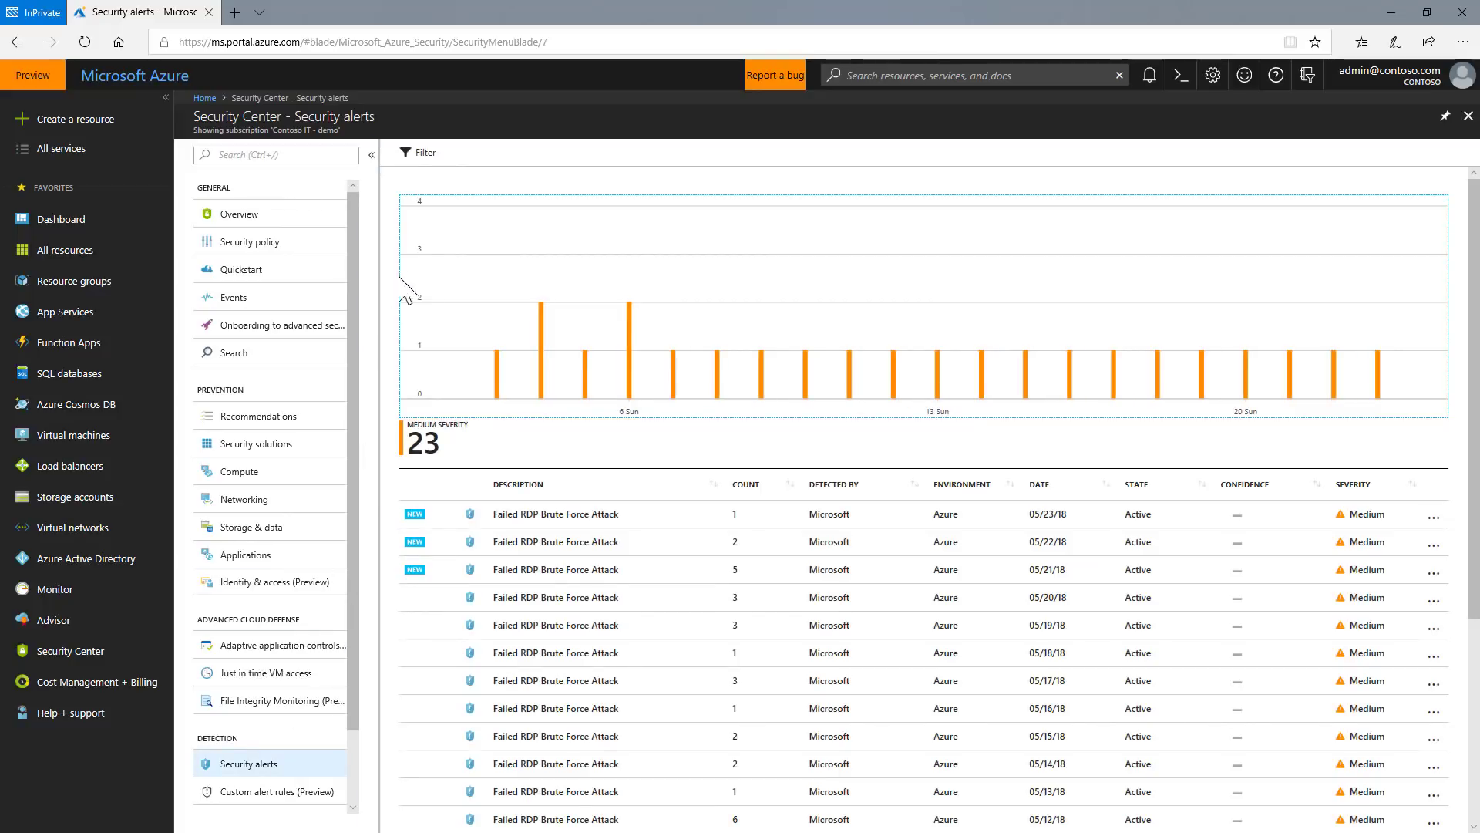
click(413, 156)
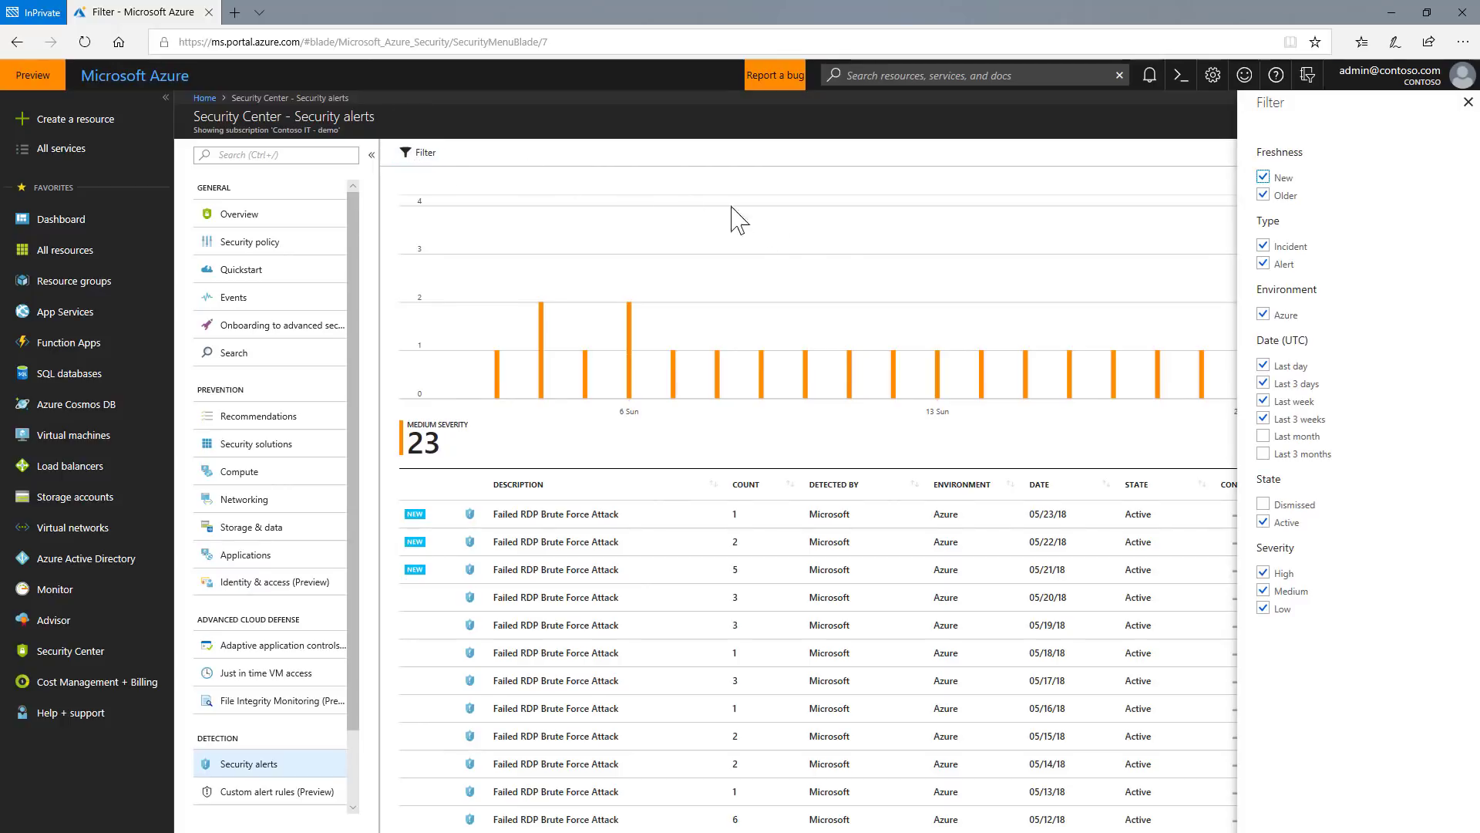
click(1263, 365)
click(1264, 384)
click(1264, 419)
click(1263, 436)
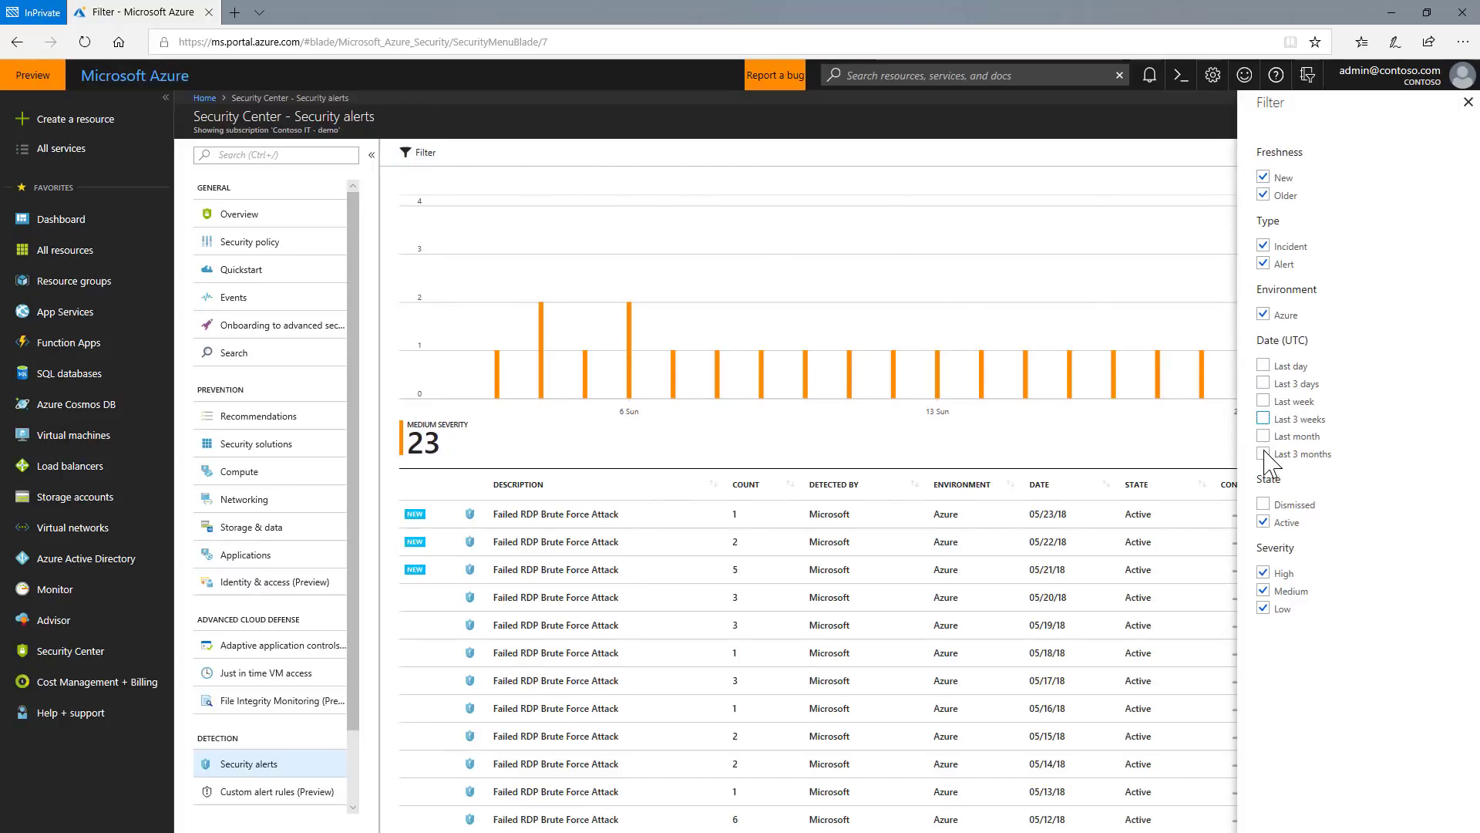
click(1467, 103)
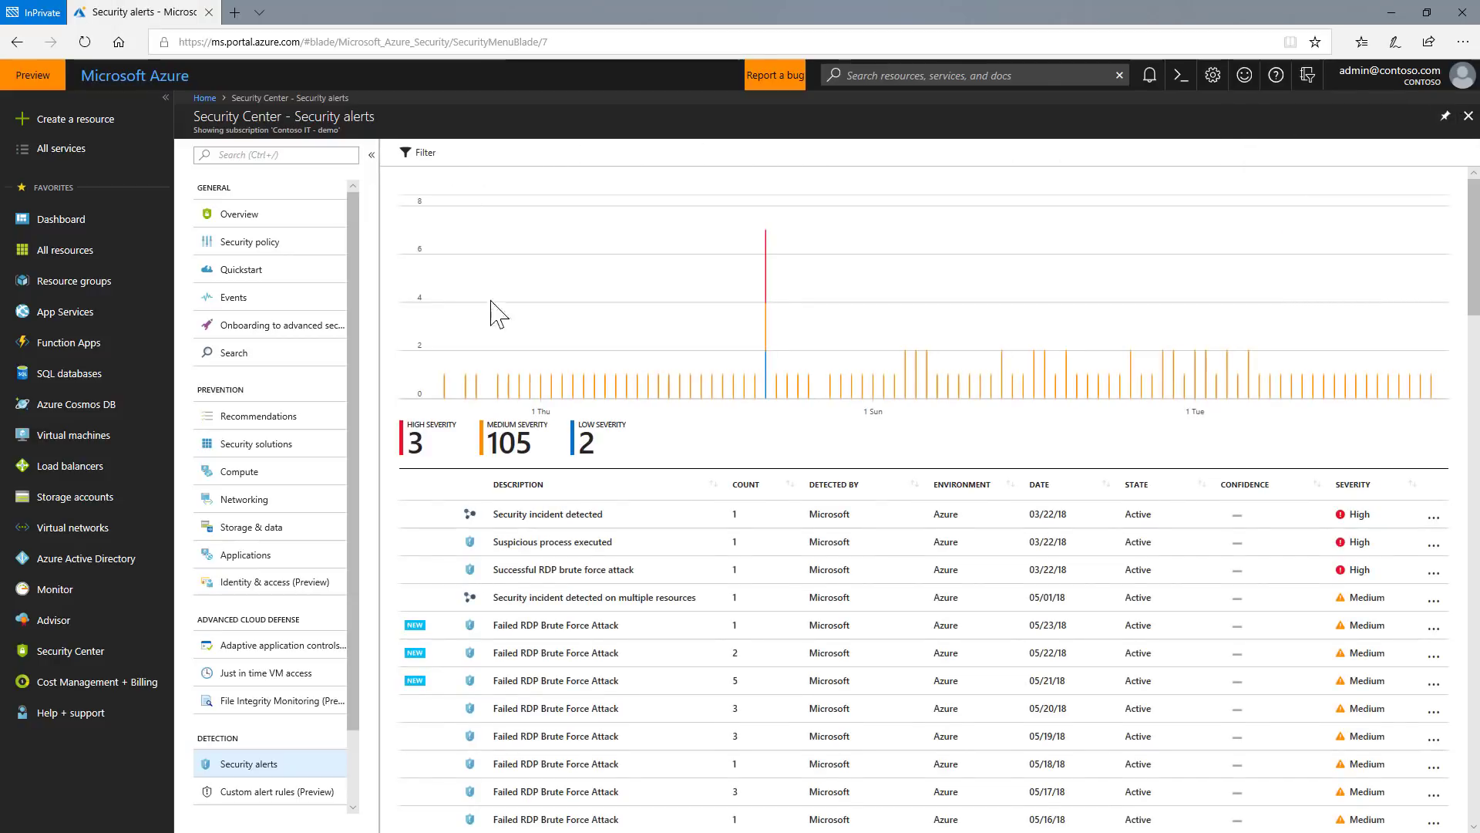
Investigate the Successful RDP brute force attack on ContosoWebFE1
click(535, 567)
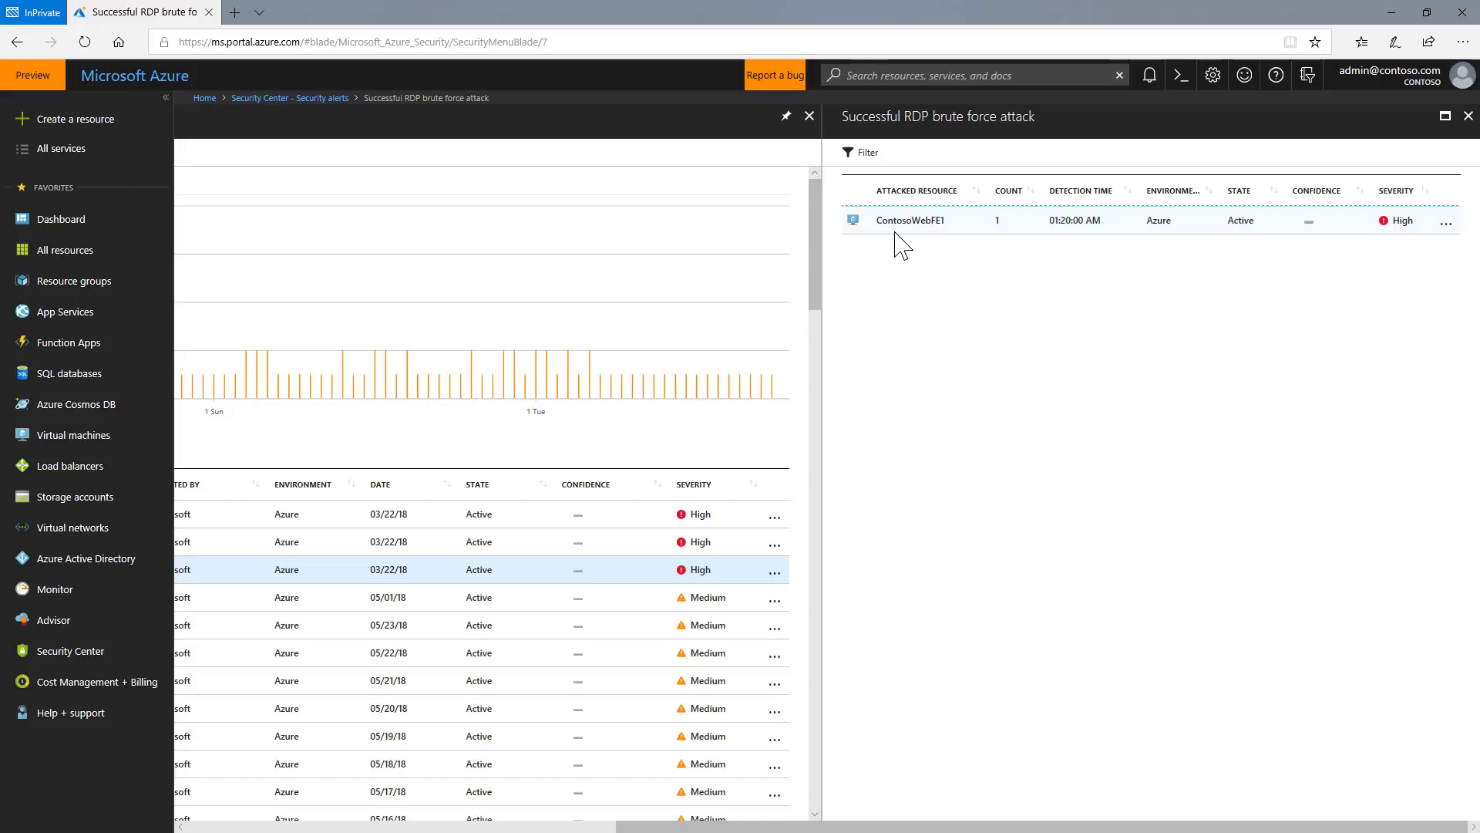
click(891, 223)
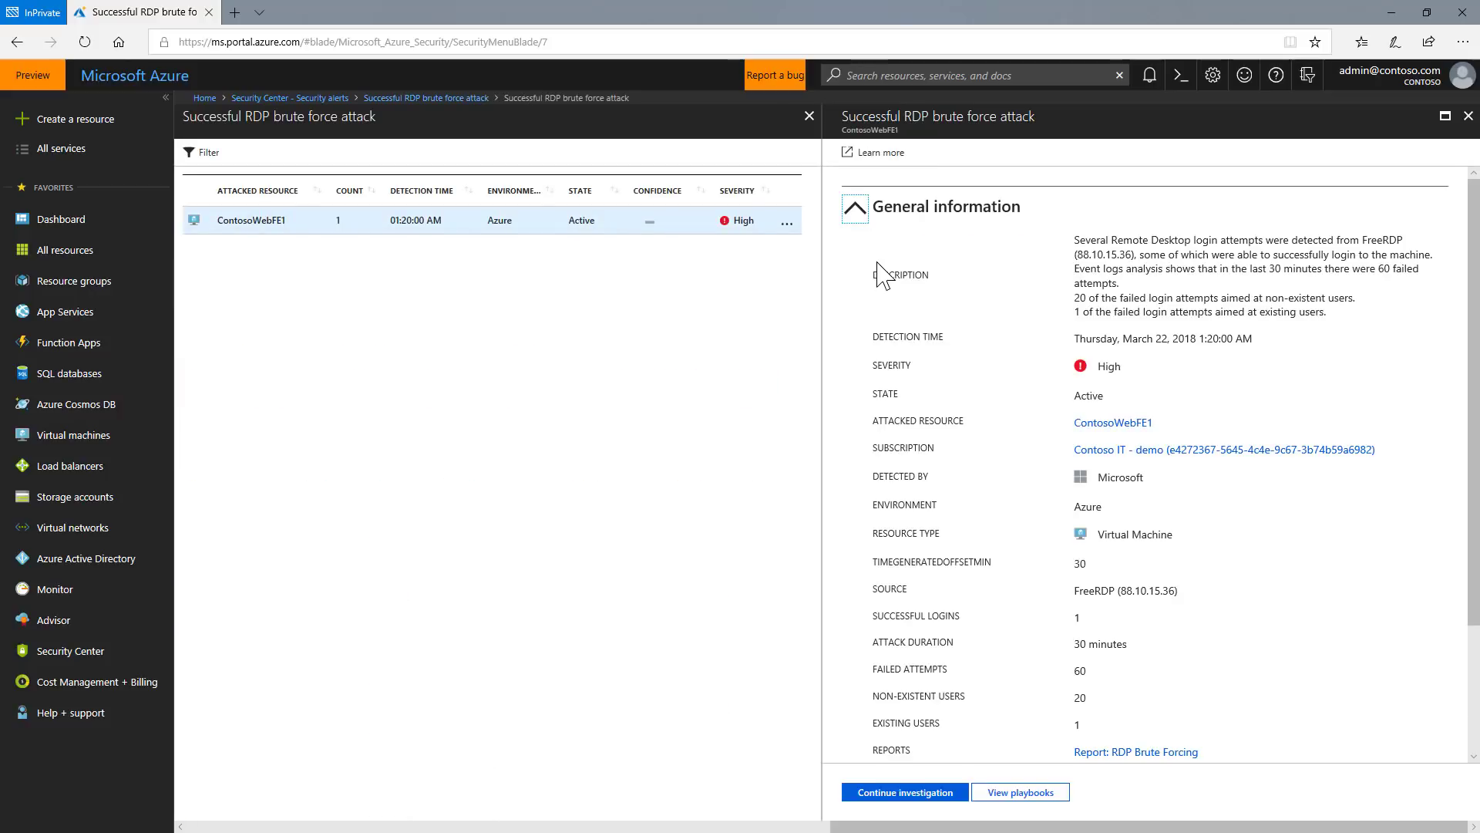
scroll(874, 324, down, 3)
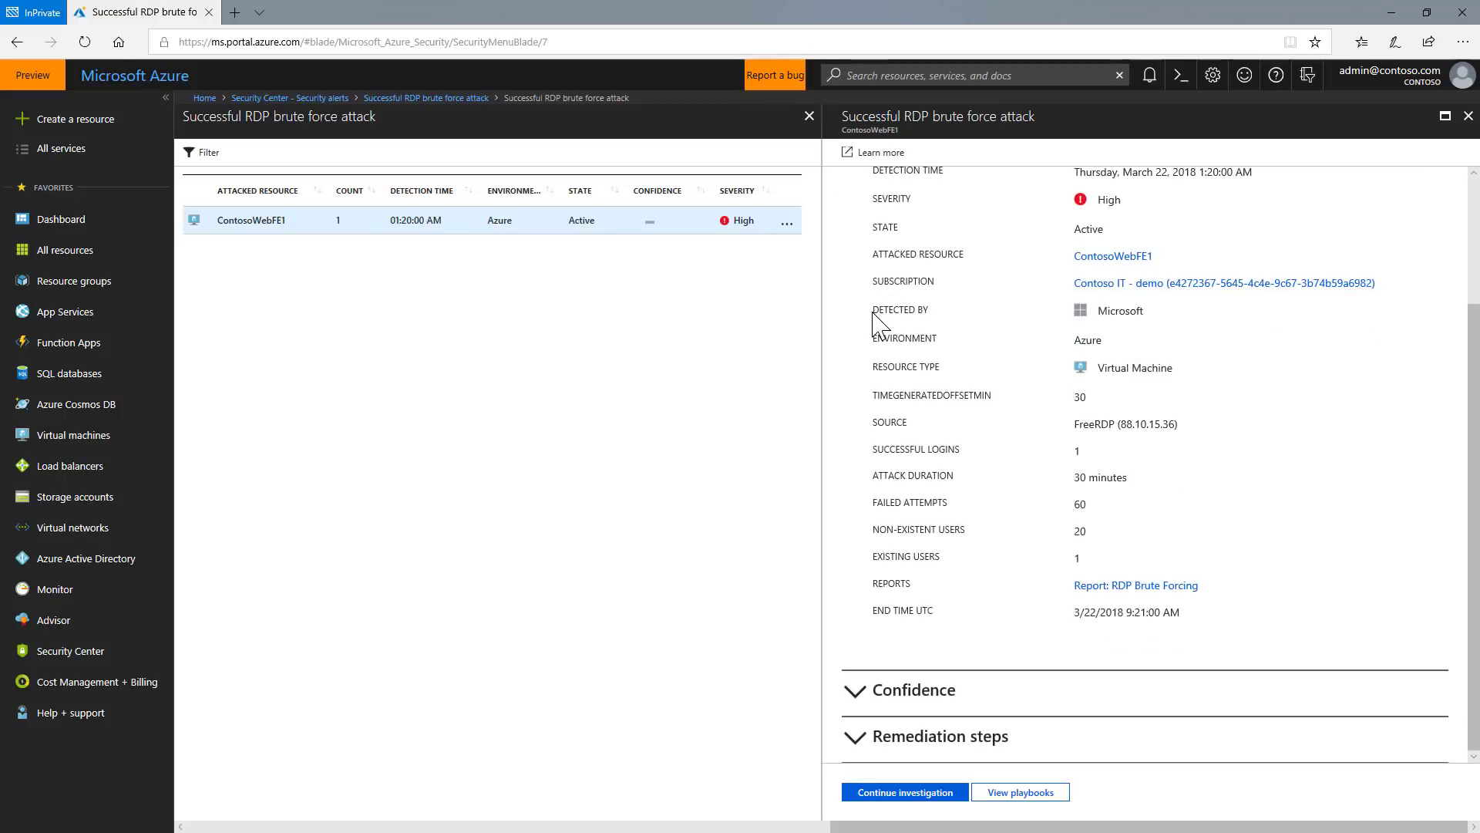
click(877, 794)
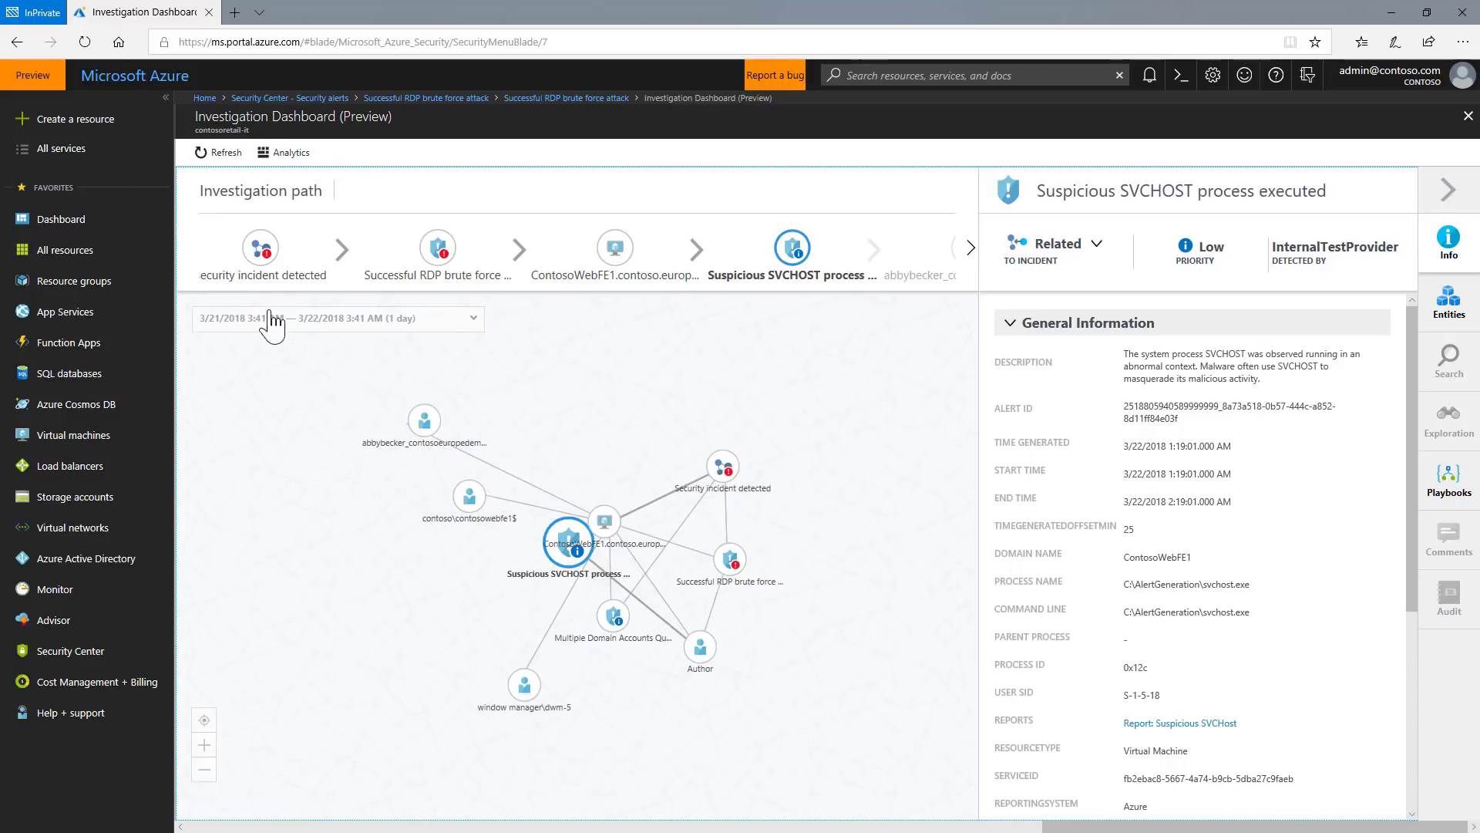
Inspect the investigation path nodes and list the three playbooks for Suspicious SVCHOST
click(260, 264)
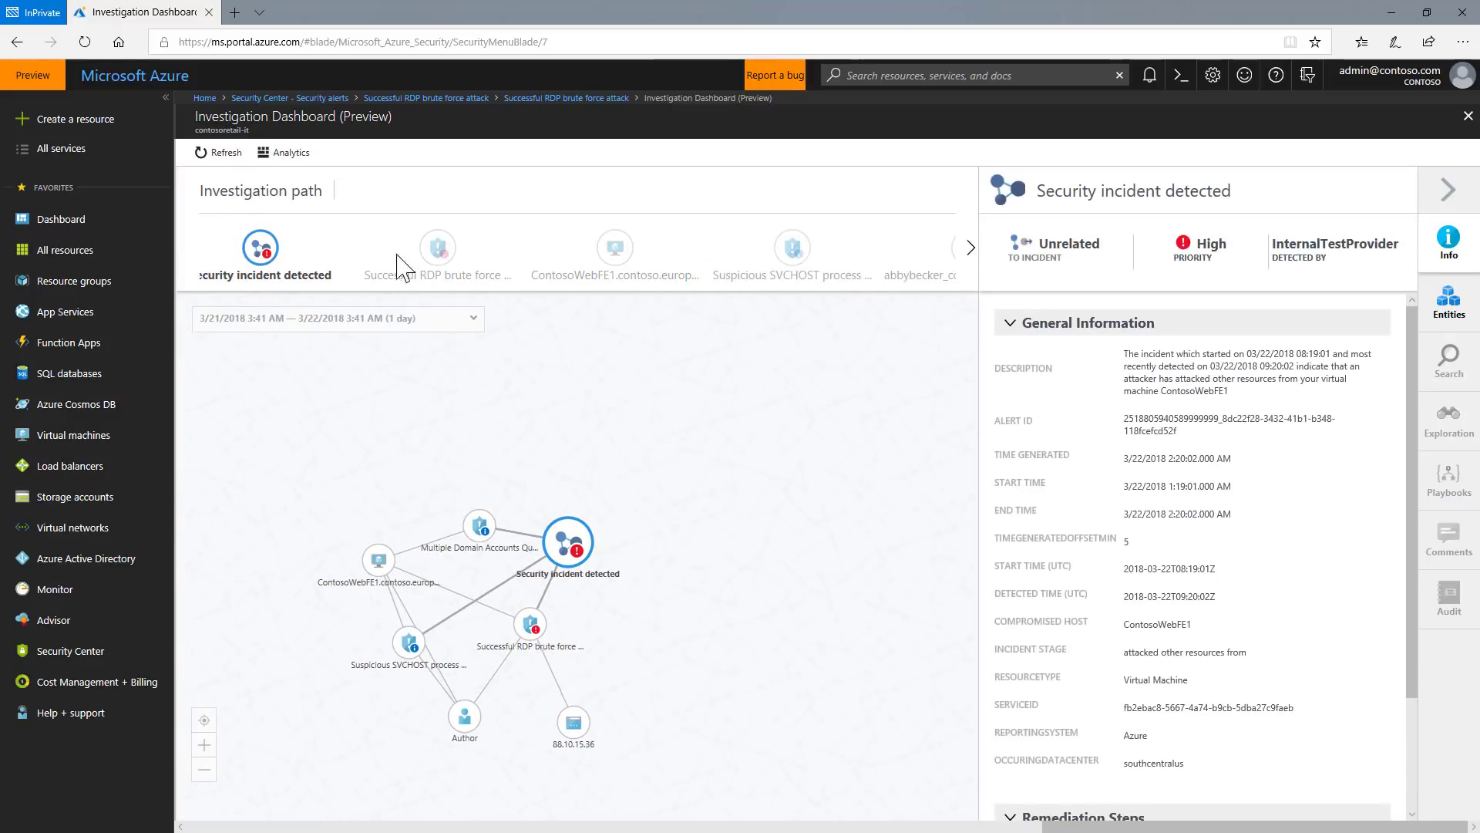
click(437, 248)
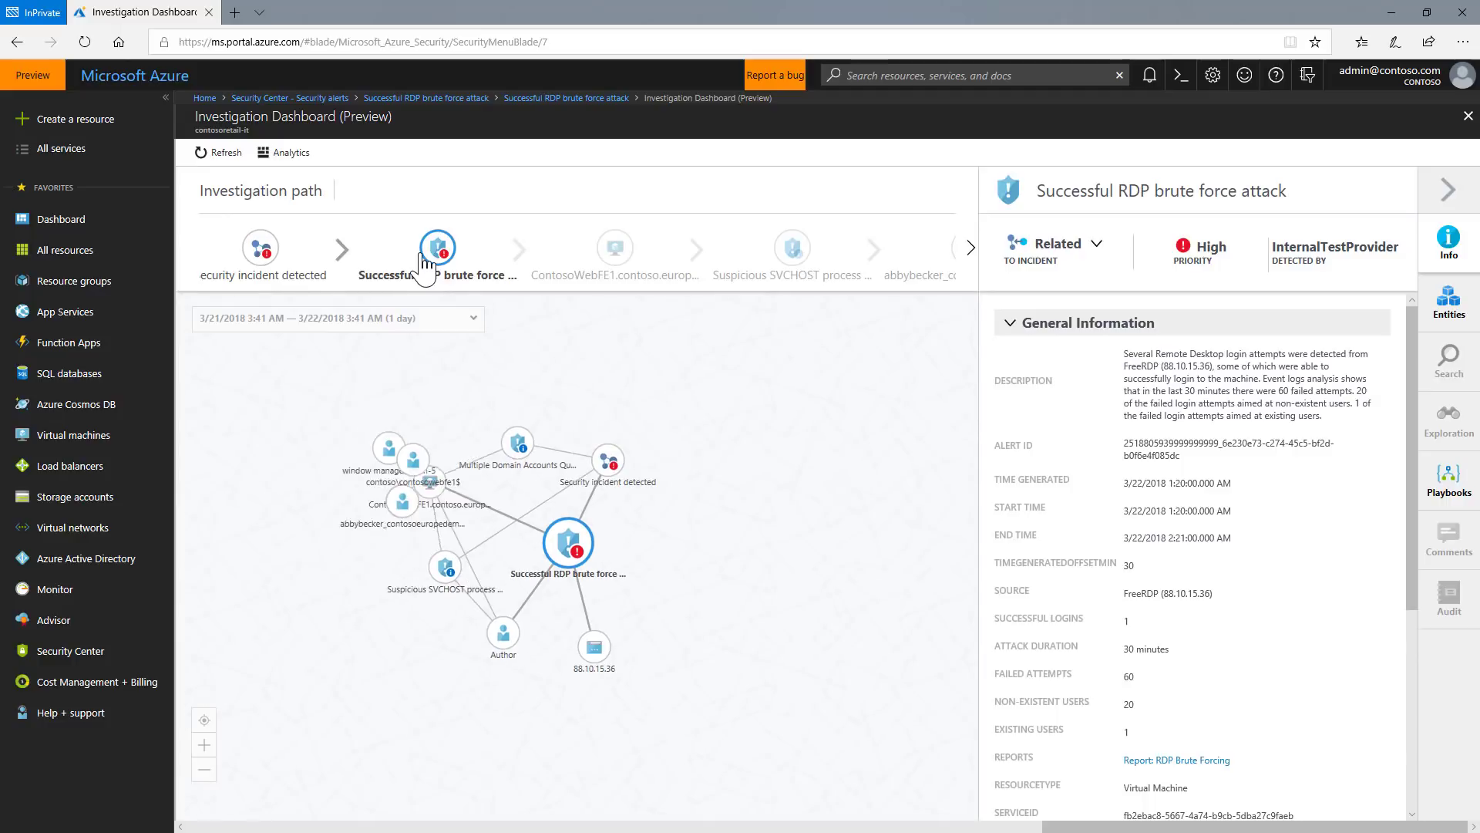
click(606, 256)
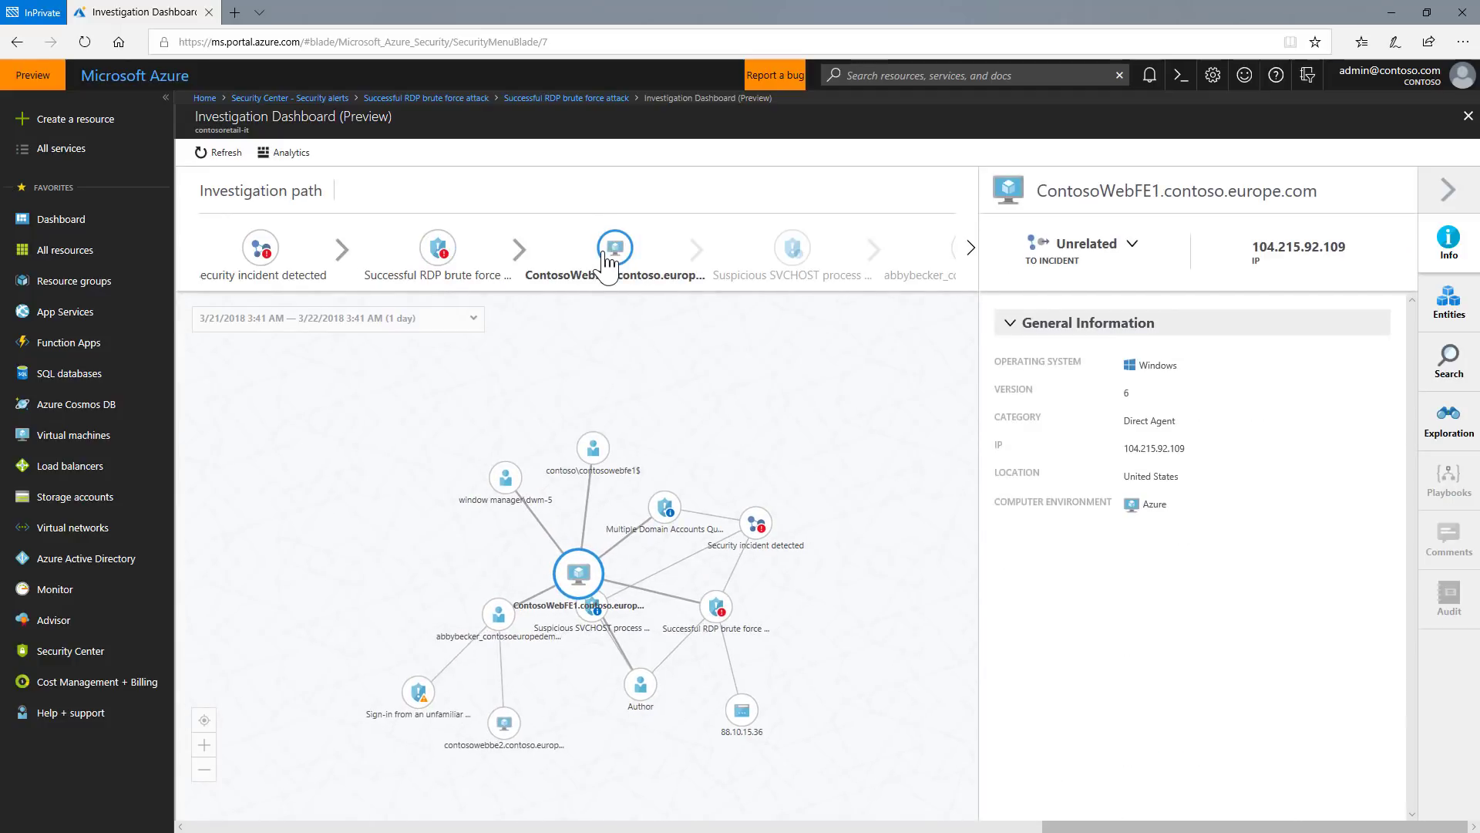
click(791, 251)
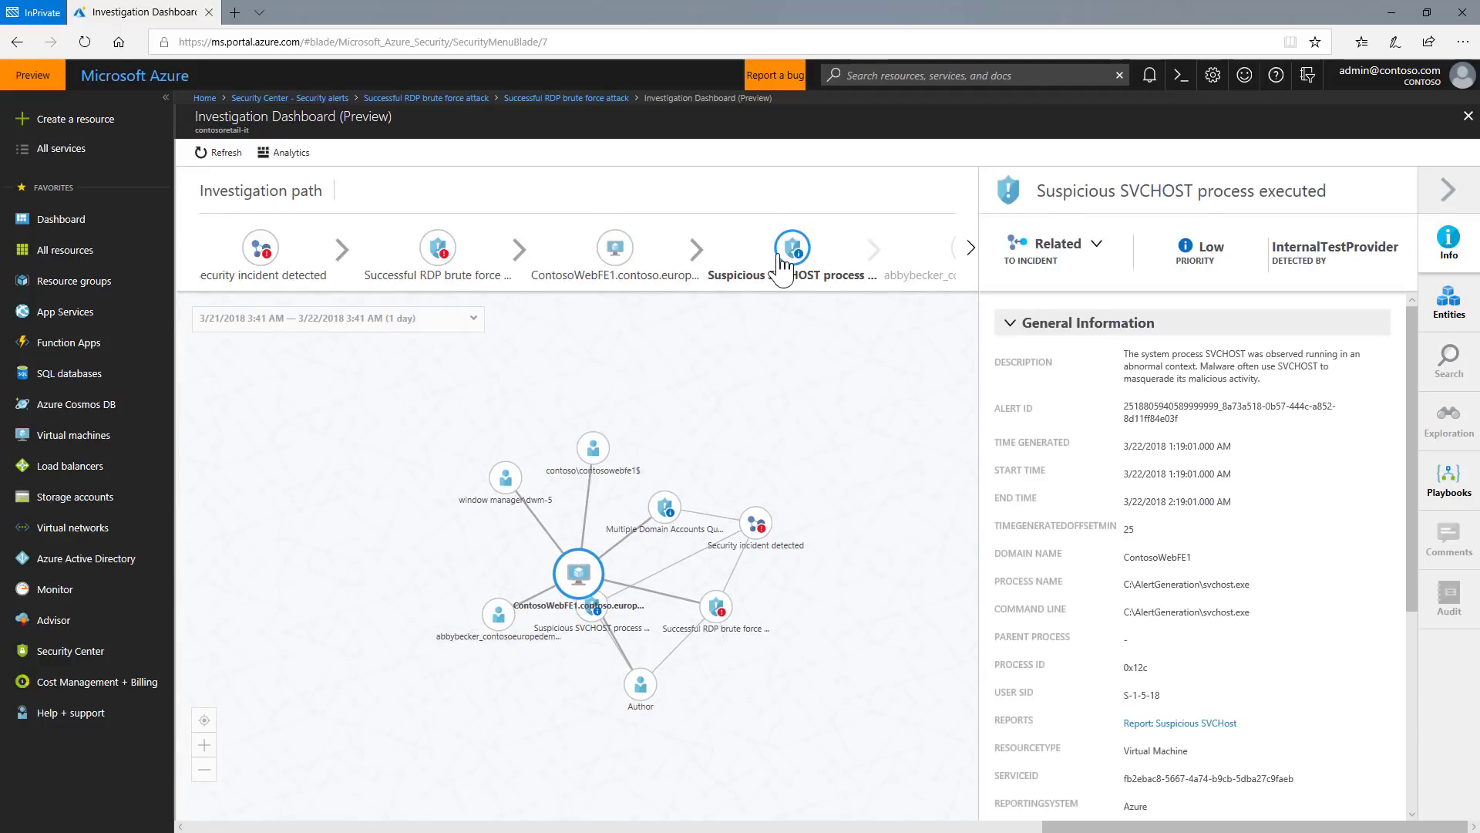
scroll(1262, 452, down, 1)
scroll(1261, 452, down, 2)
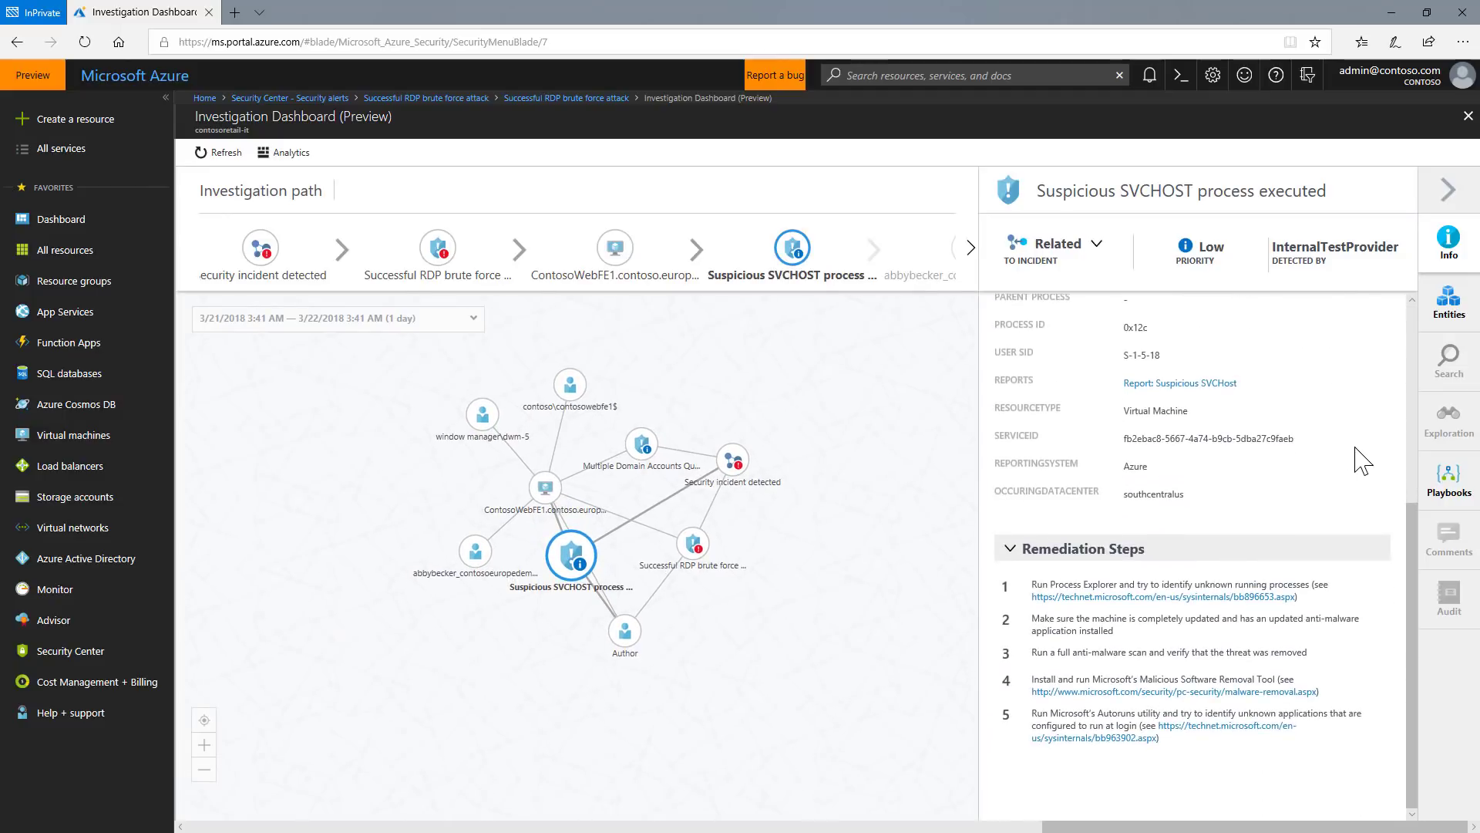
click(1445, 494)
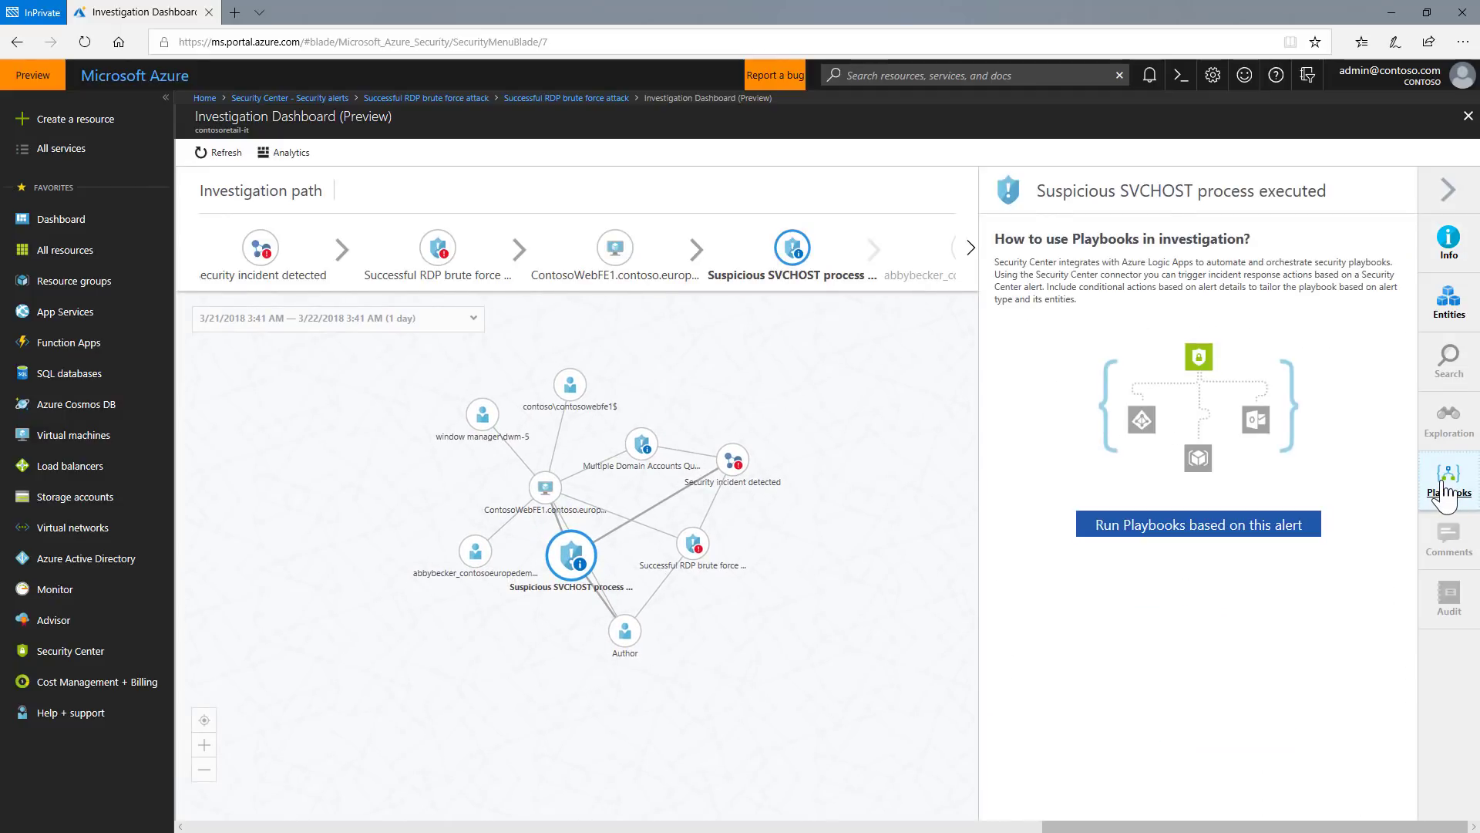
click(1216, 529)
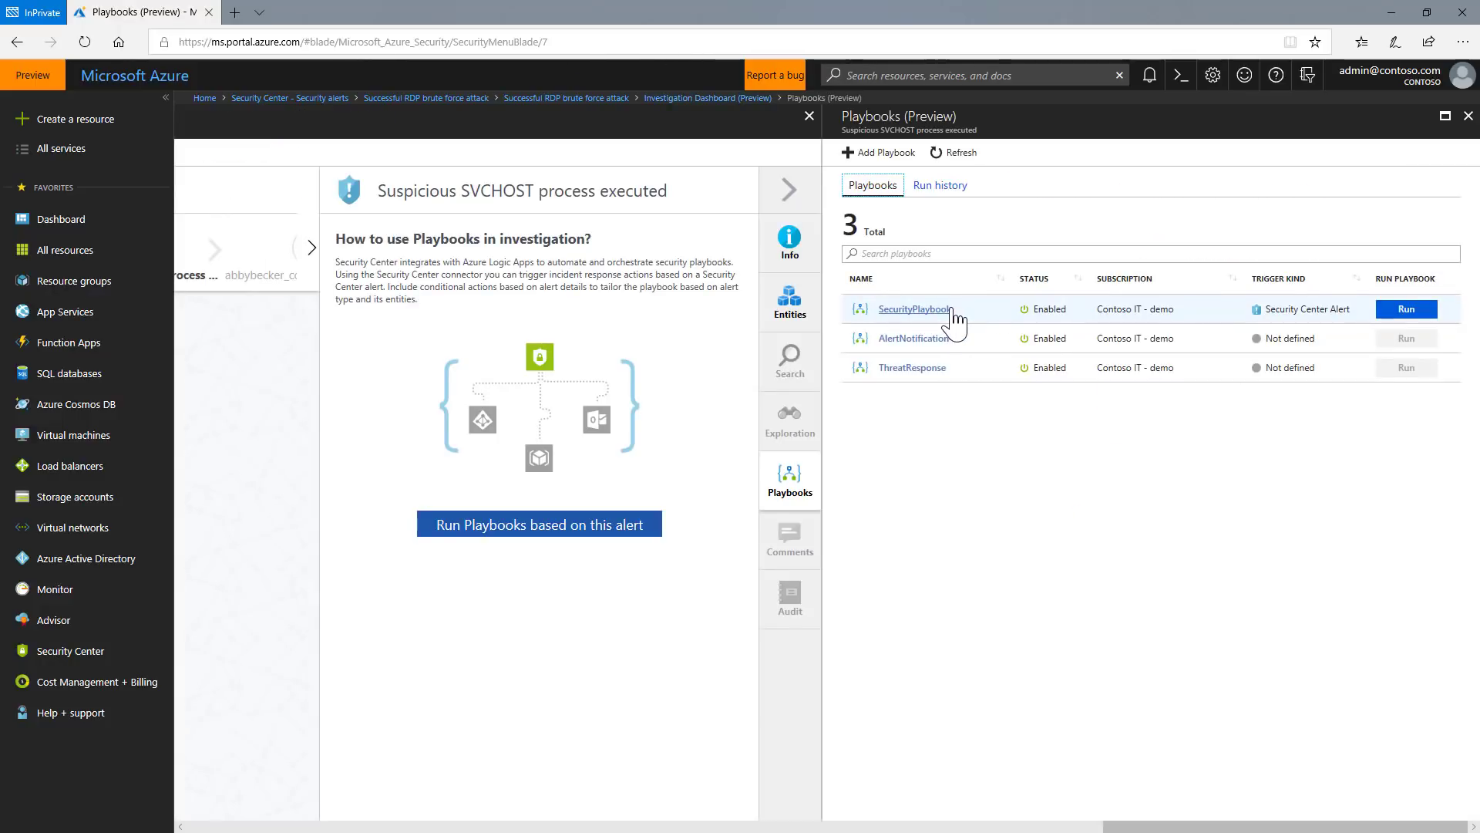
Select the SecurityPlaybook row, then leave the portal for the Windows desktop
click(952, 311)
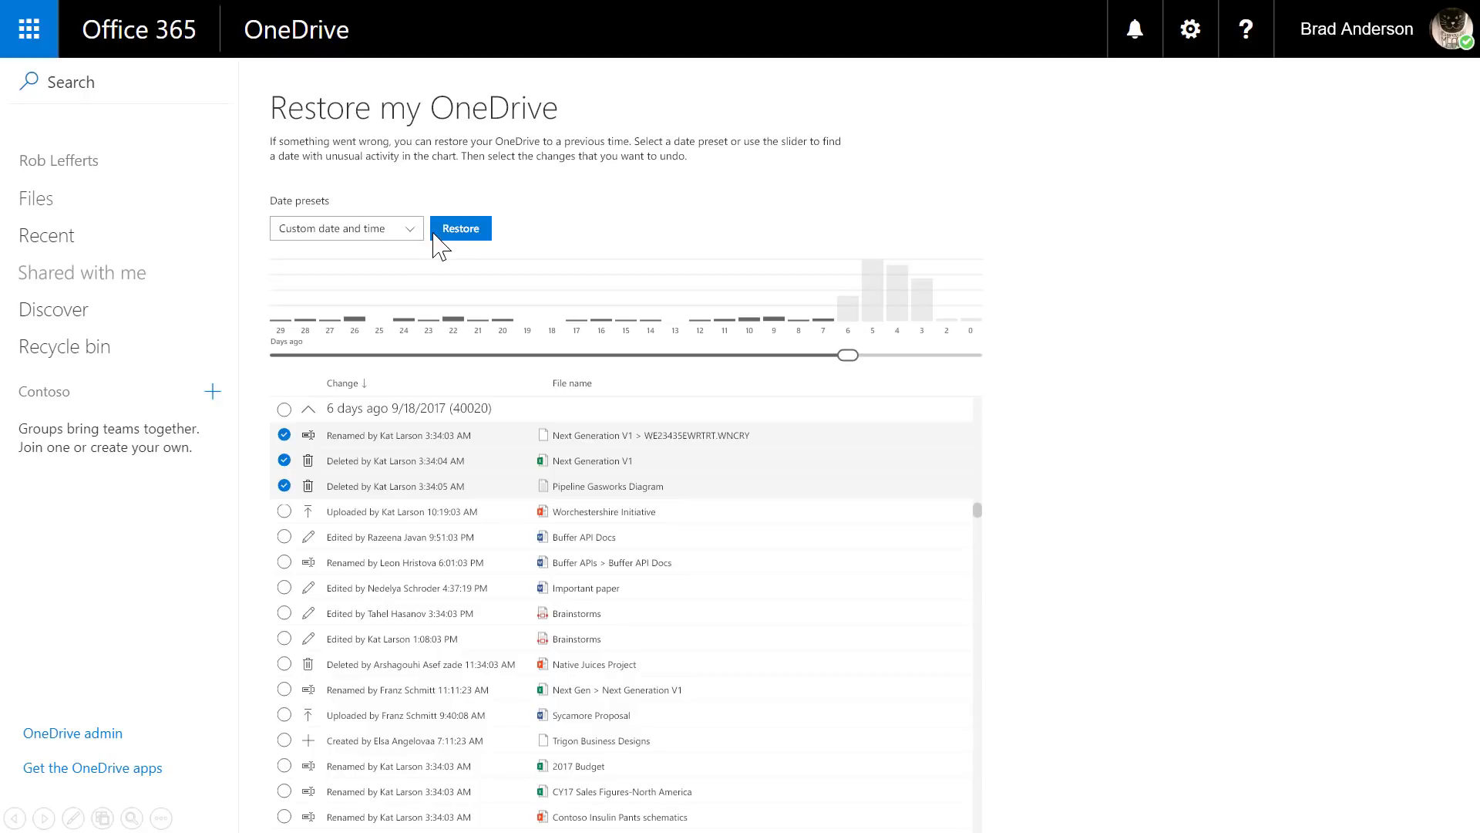
Restore OneDrive to 8/12/2017 and view the report of 2300 reverted changes
click(440, 237)
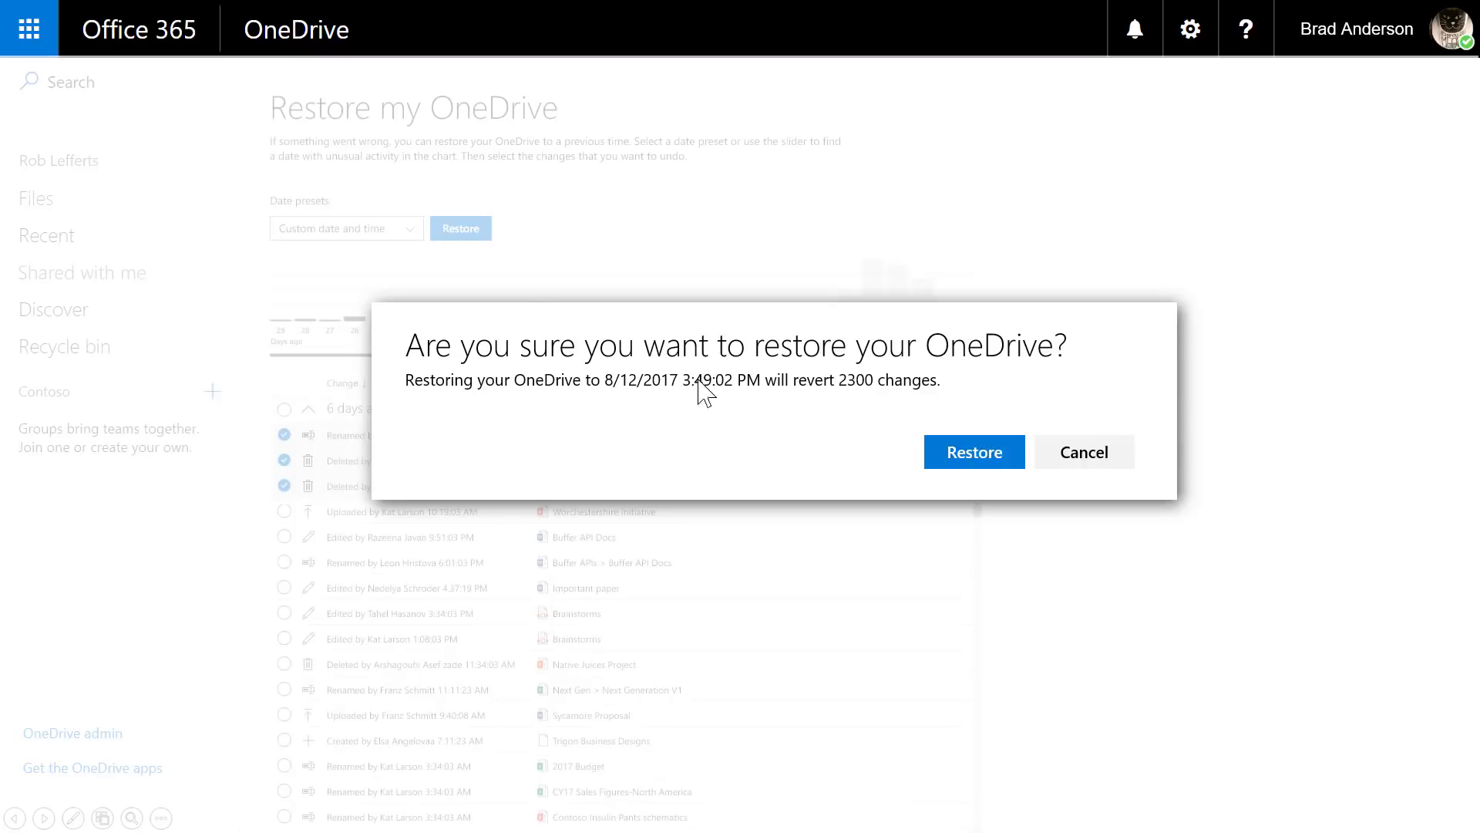
click(960, 459)
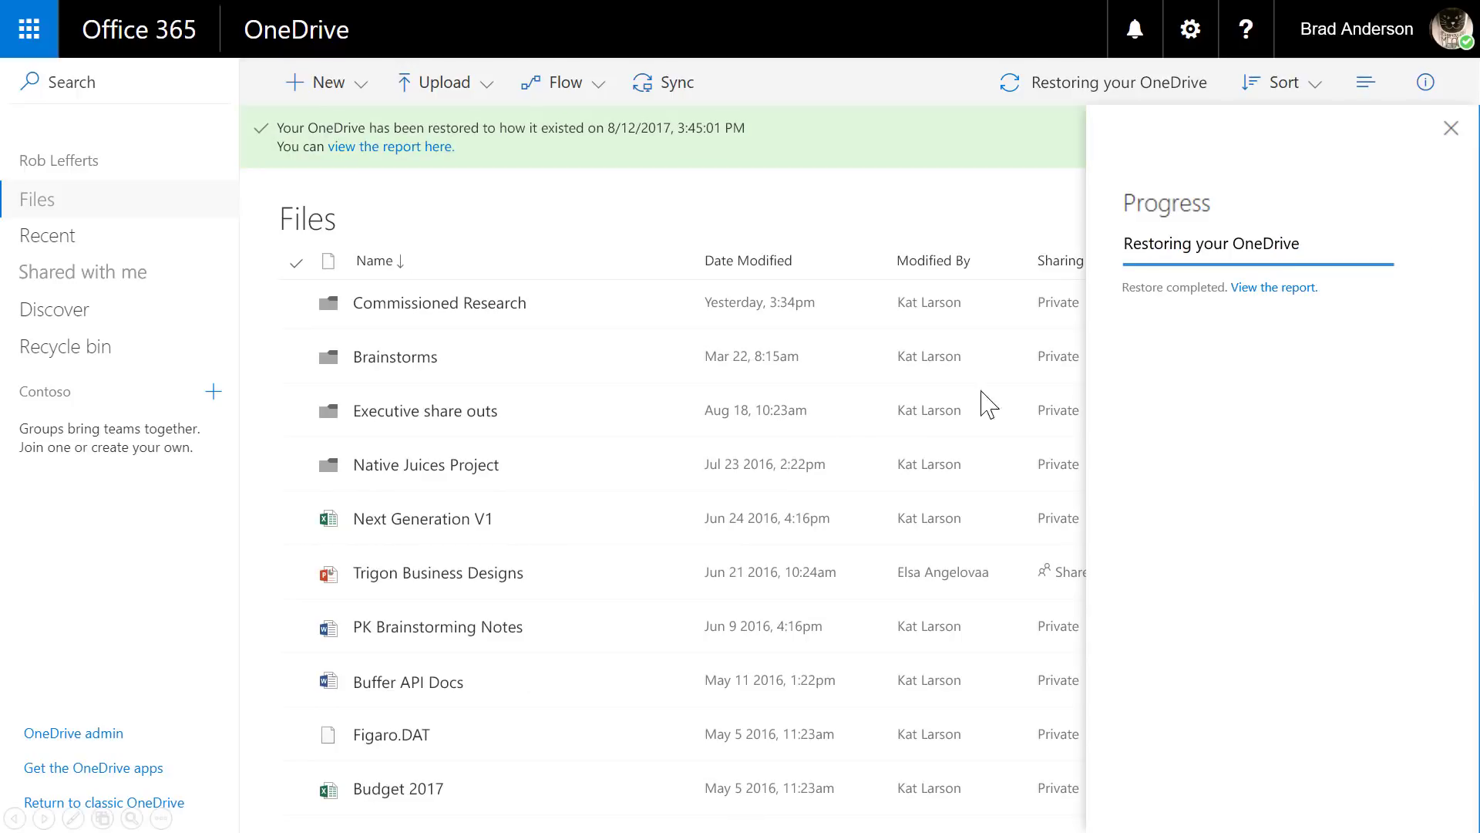
click(1275, 289)
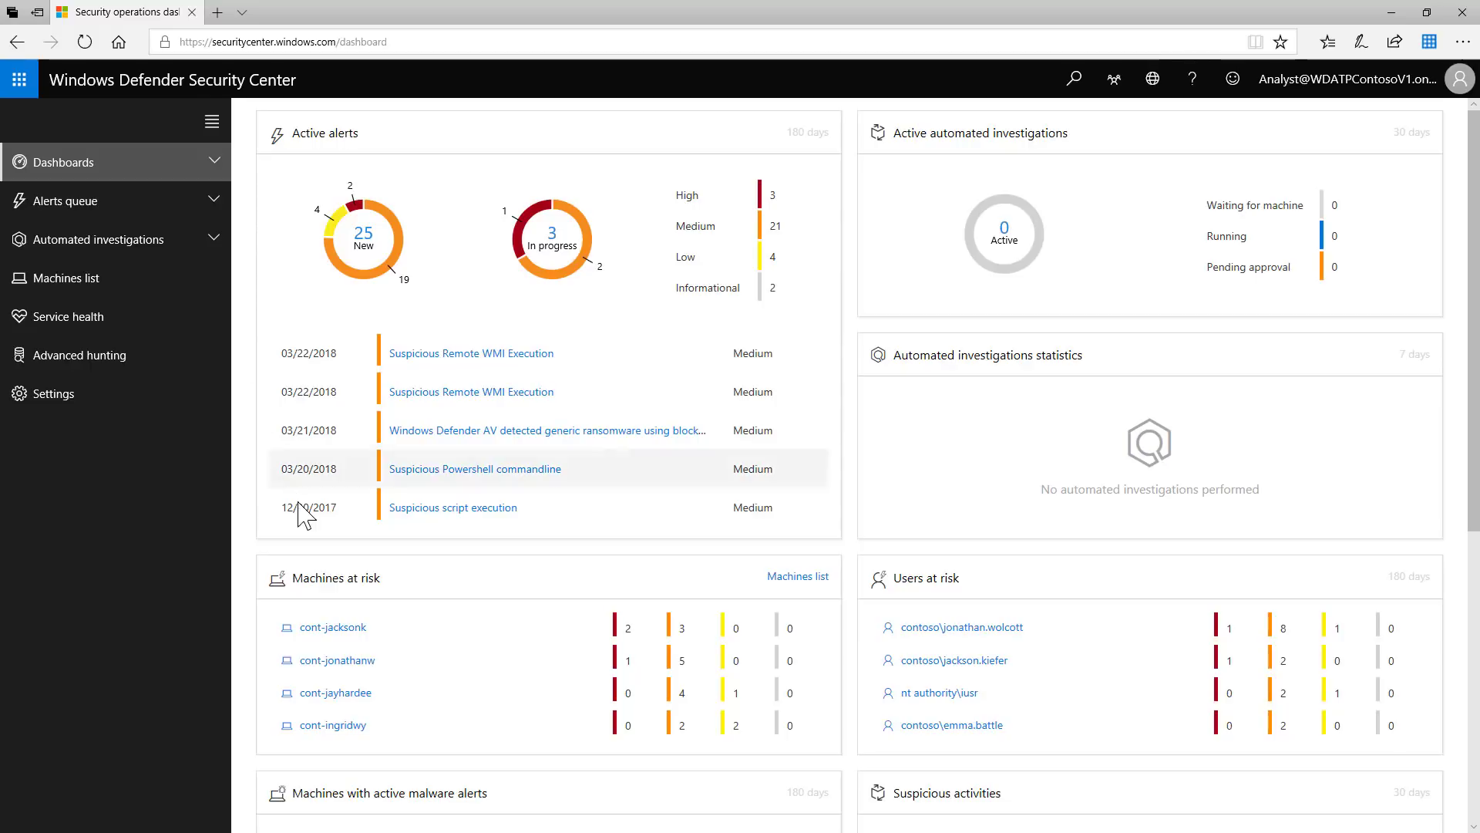
On cont-jacksonk, open the kernel exploit escalation alert and expand WINWORD.EXE's process tree
click(334, 630)
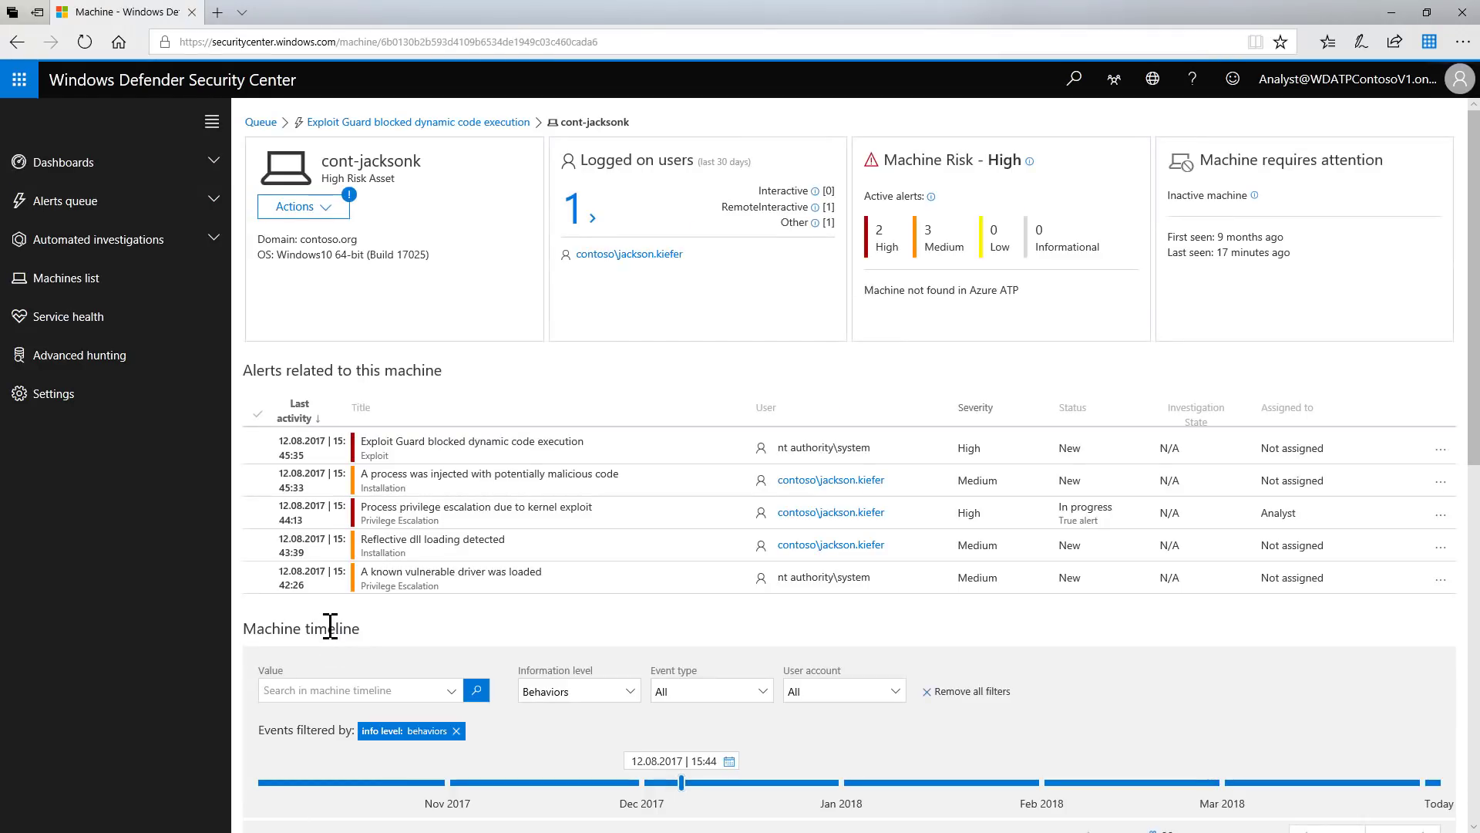
click(258, 521)
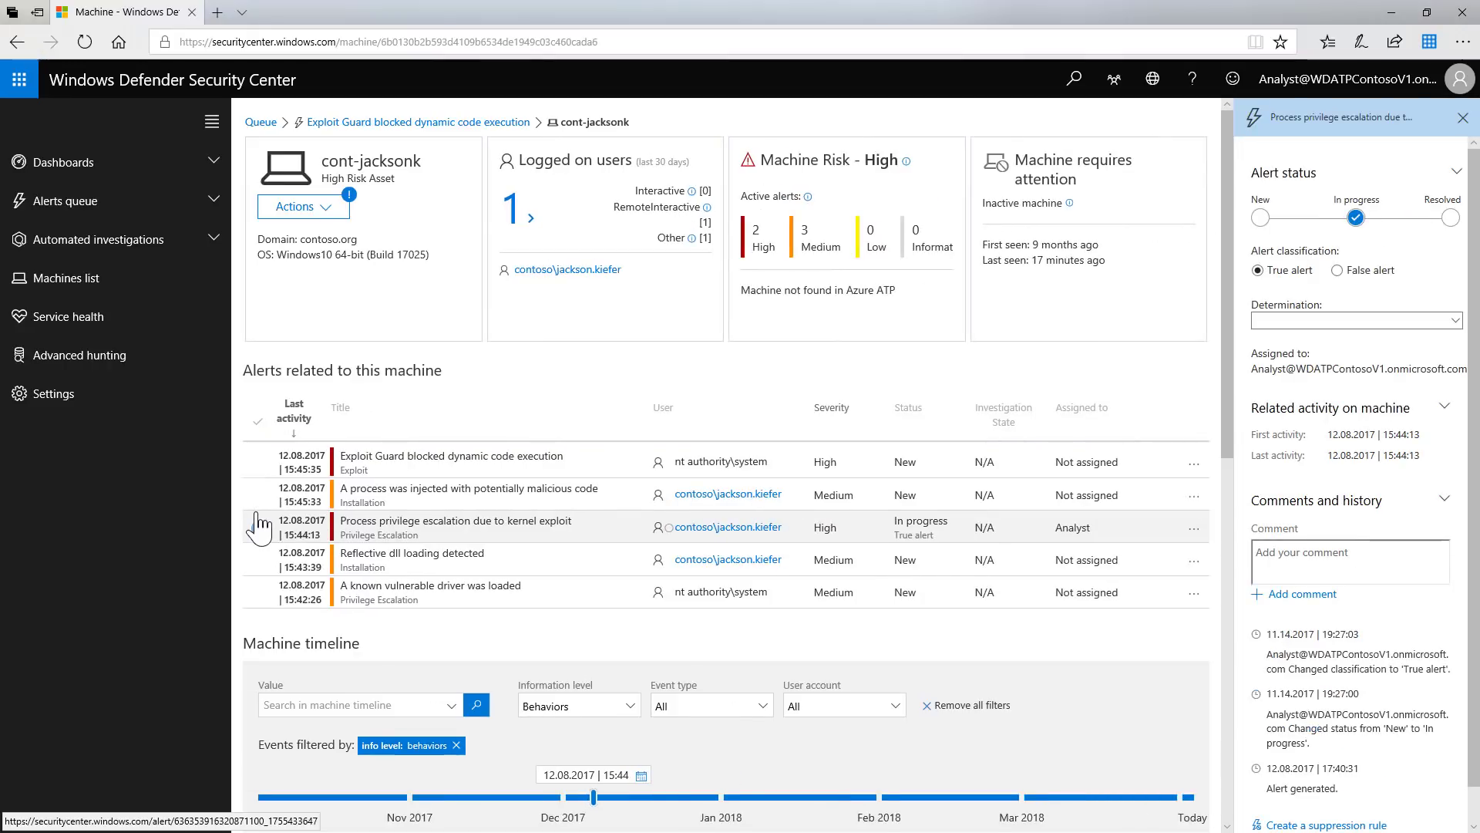
scroll(260, 527, down, 1)
scroll(260, 526, down, 1)
scroll(260, 526, down, 1)
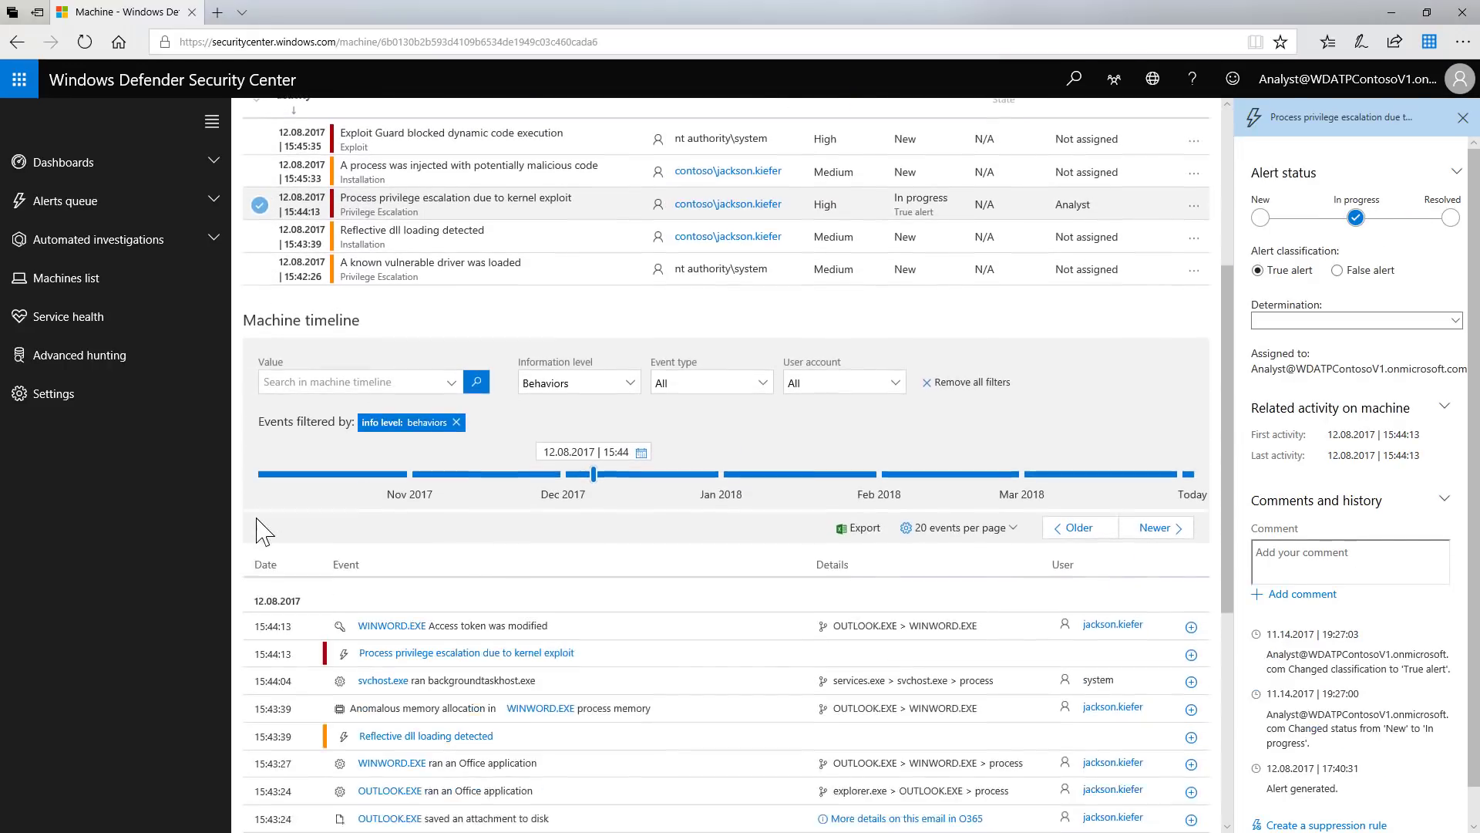
scroll(260, 527, down, 1)
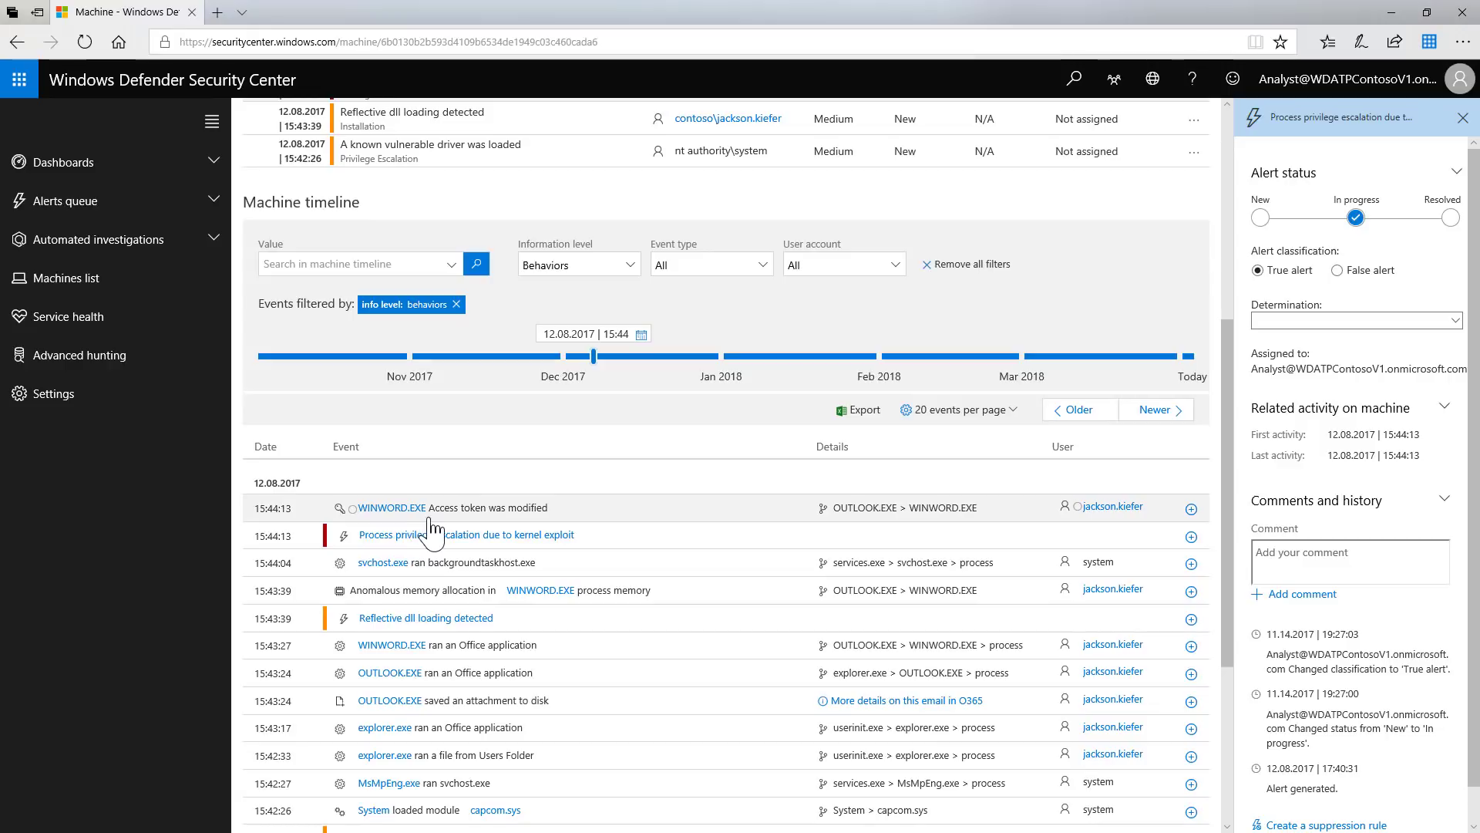
click(438, 515)
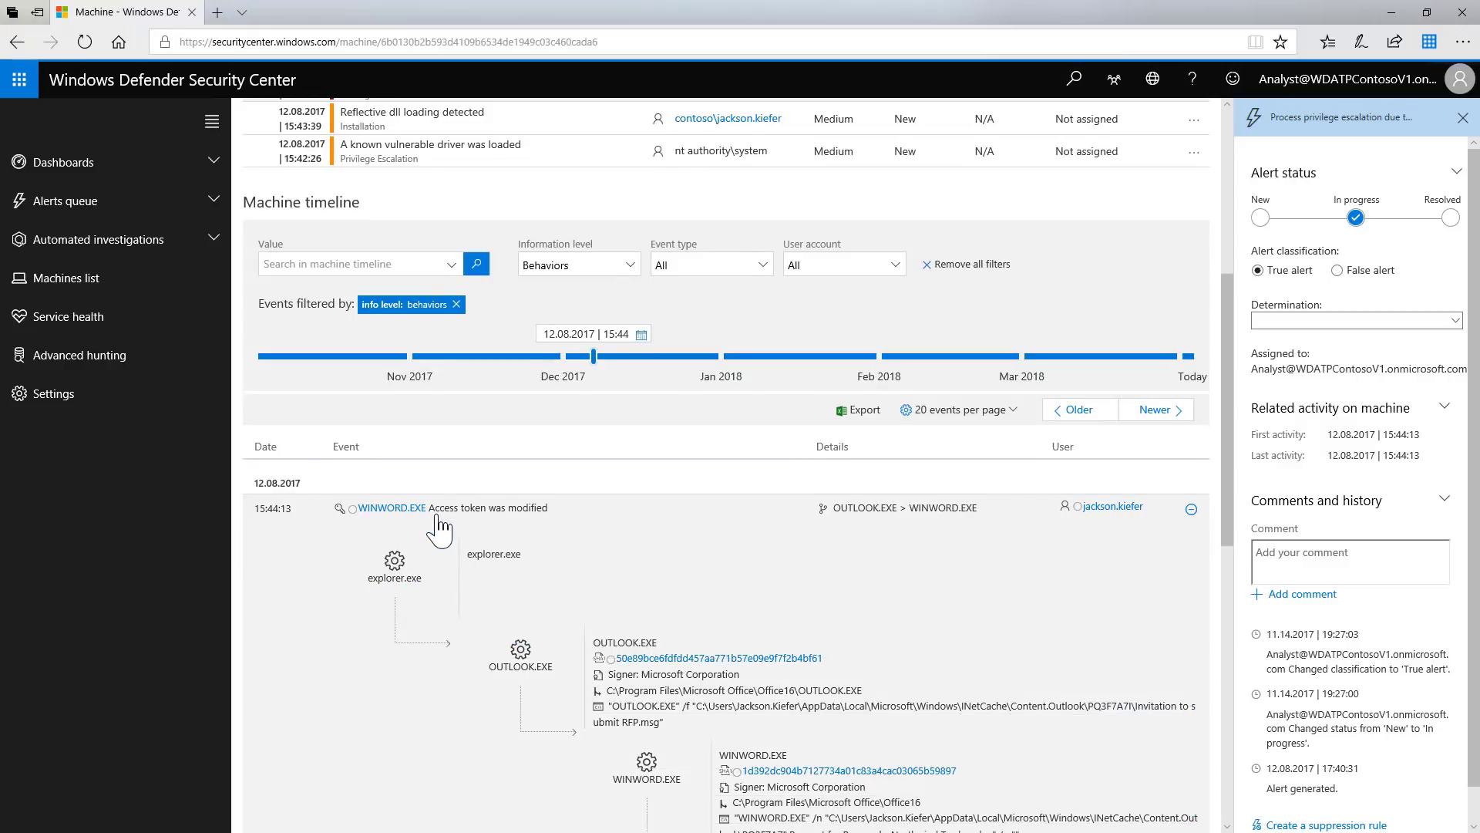
scroll(437, 526, down, 1)
scroll(439, 529, down, 1)
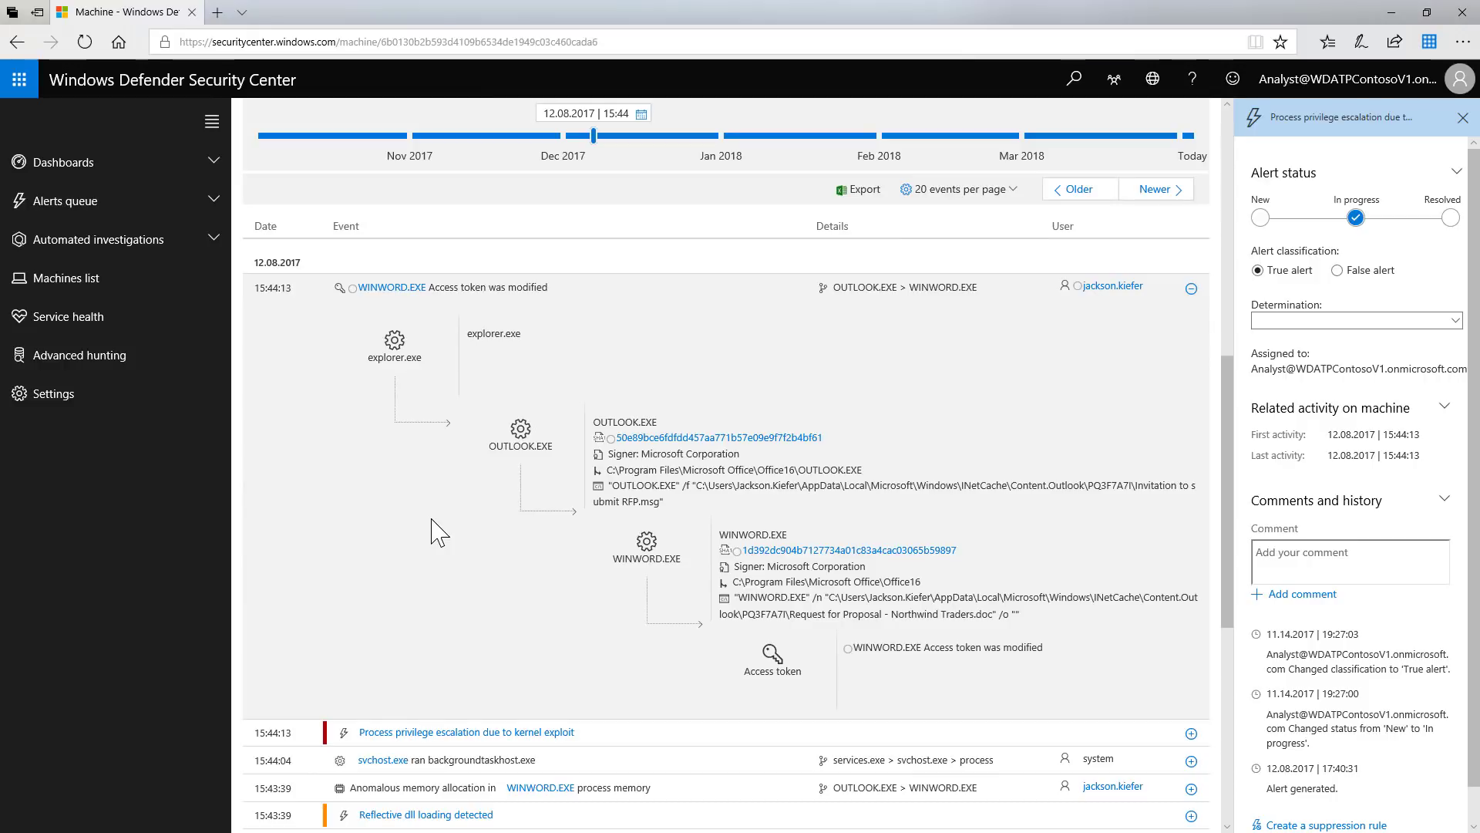
scroll(438, 533, up, 1)
scroll(438, 531, up, 2)
scroll(435, 527, up, 3)
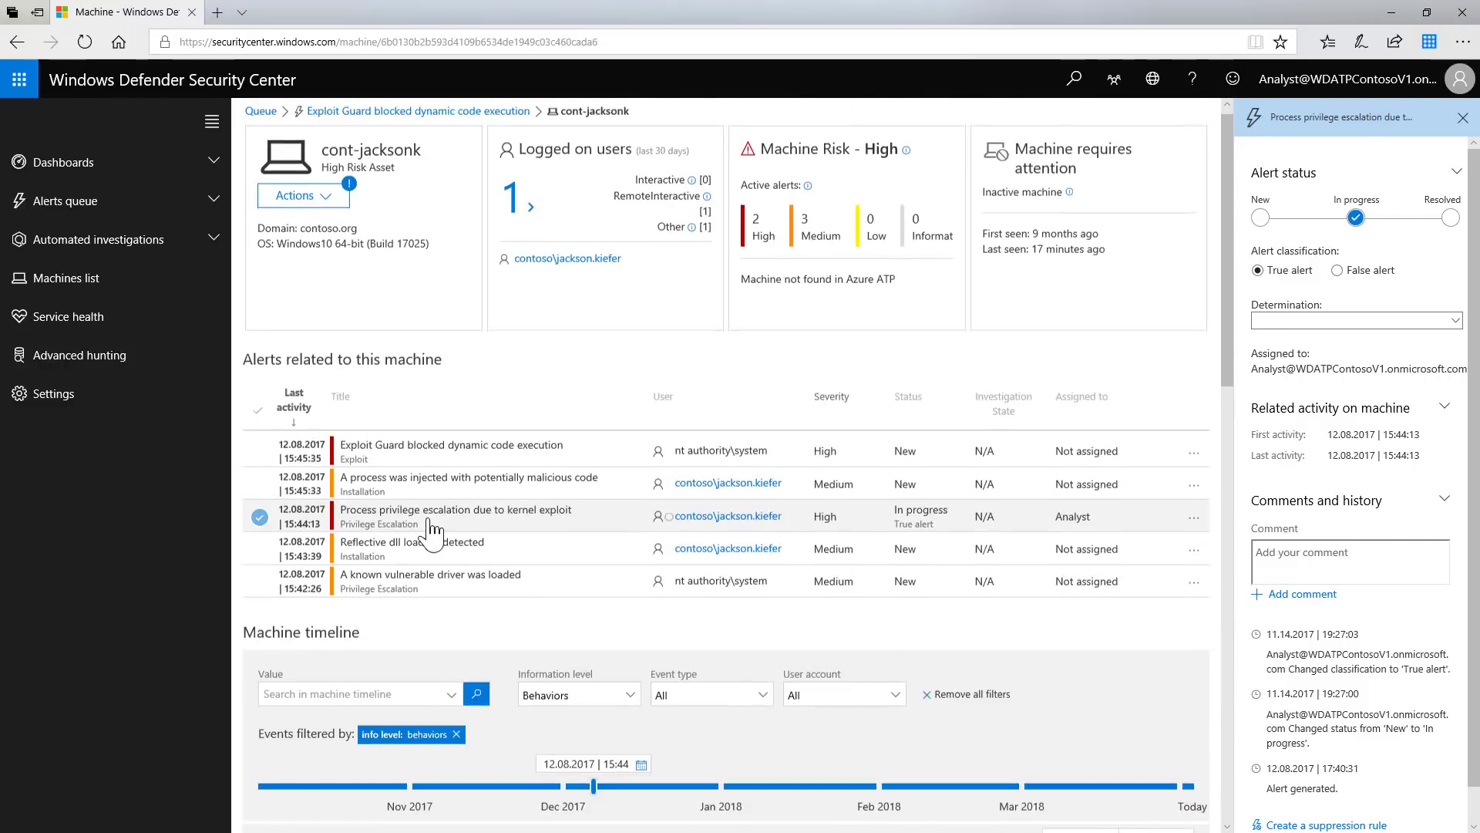
click(313, 211)
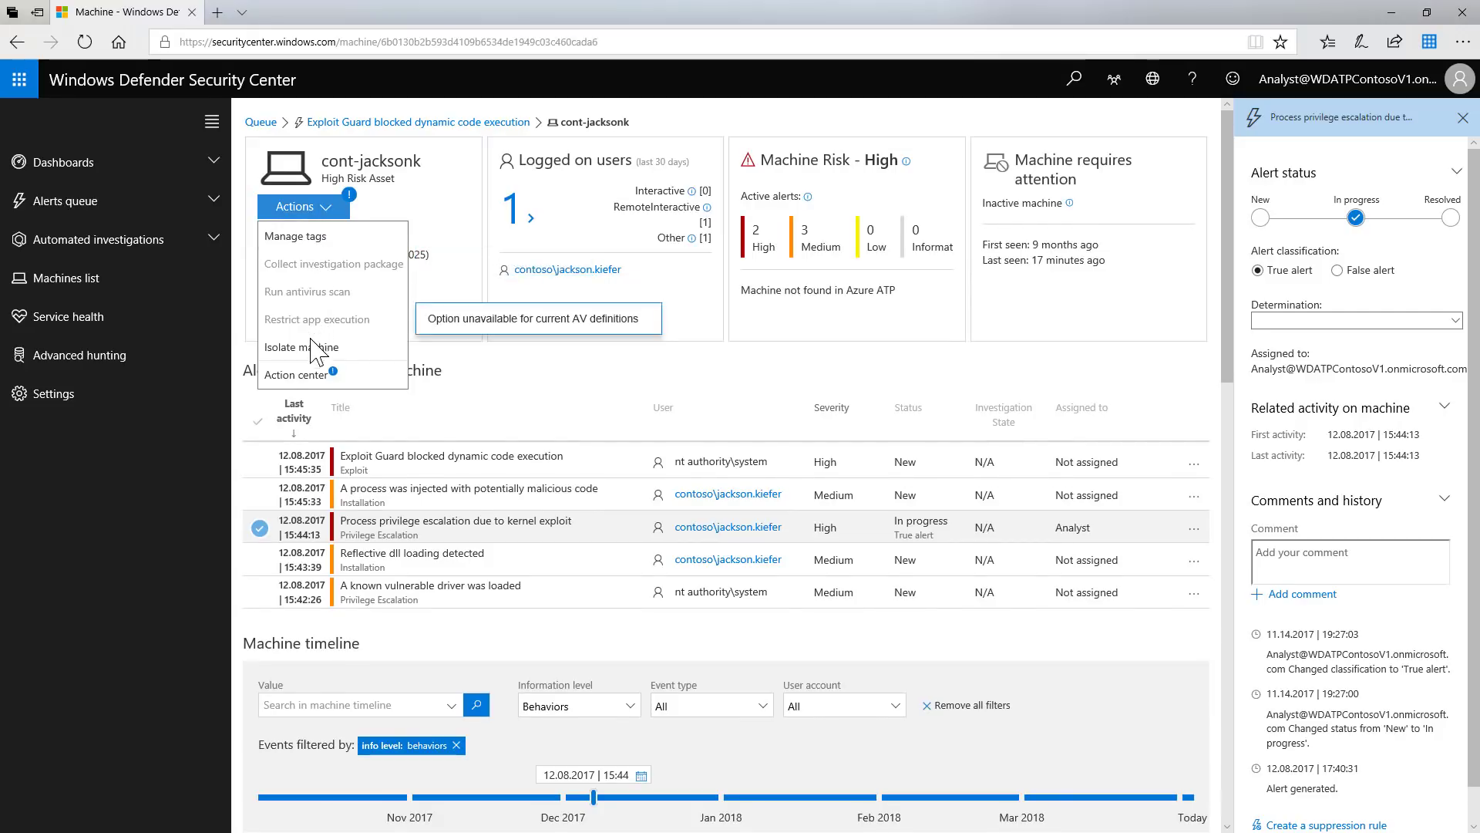
click(299, 375)
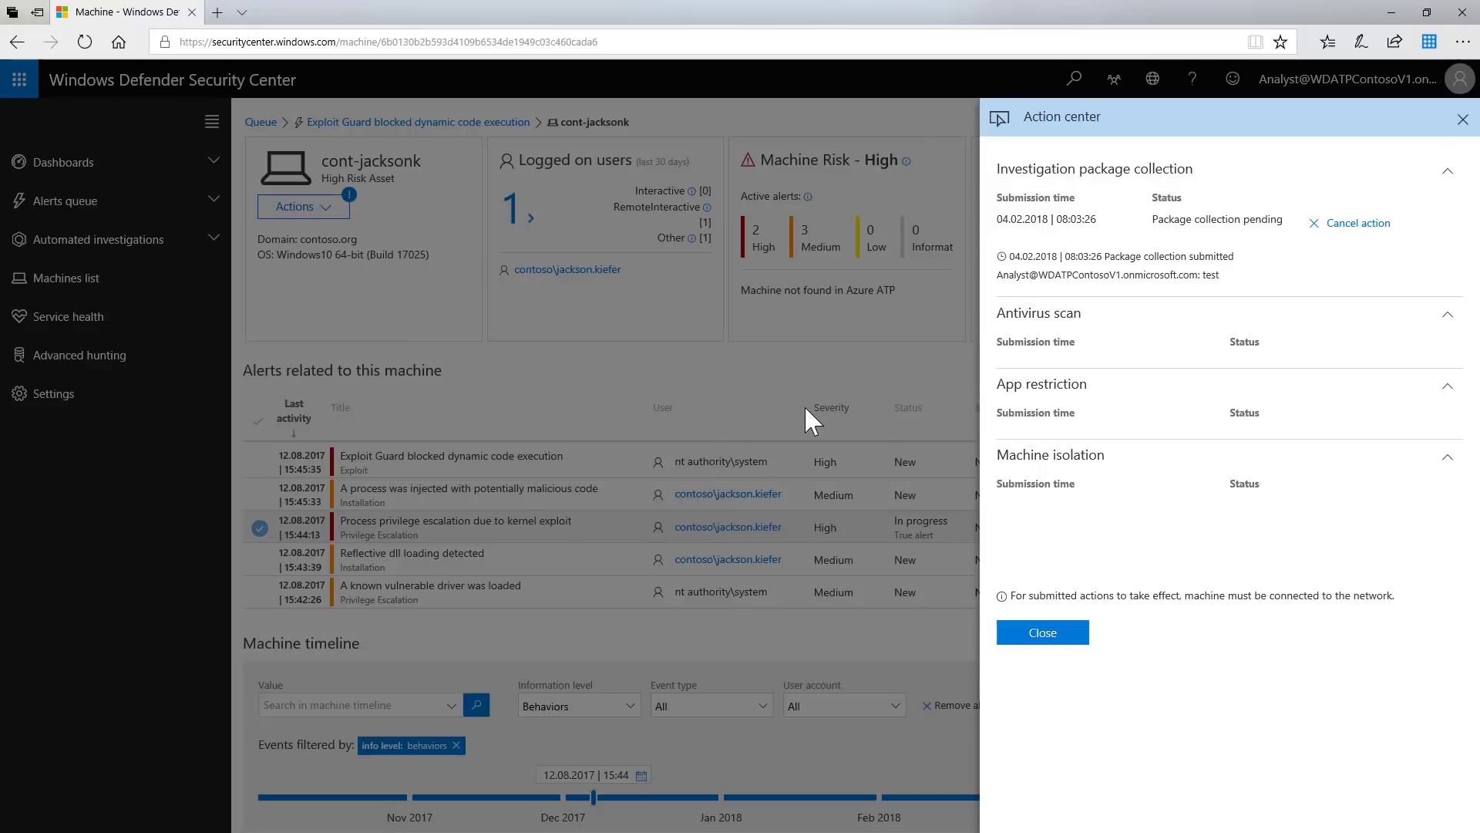
click(1041, 637)
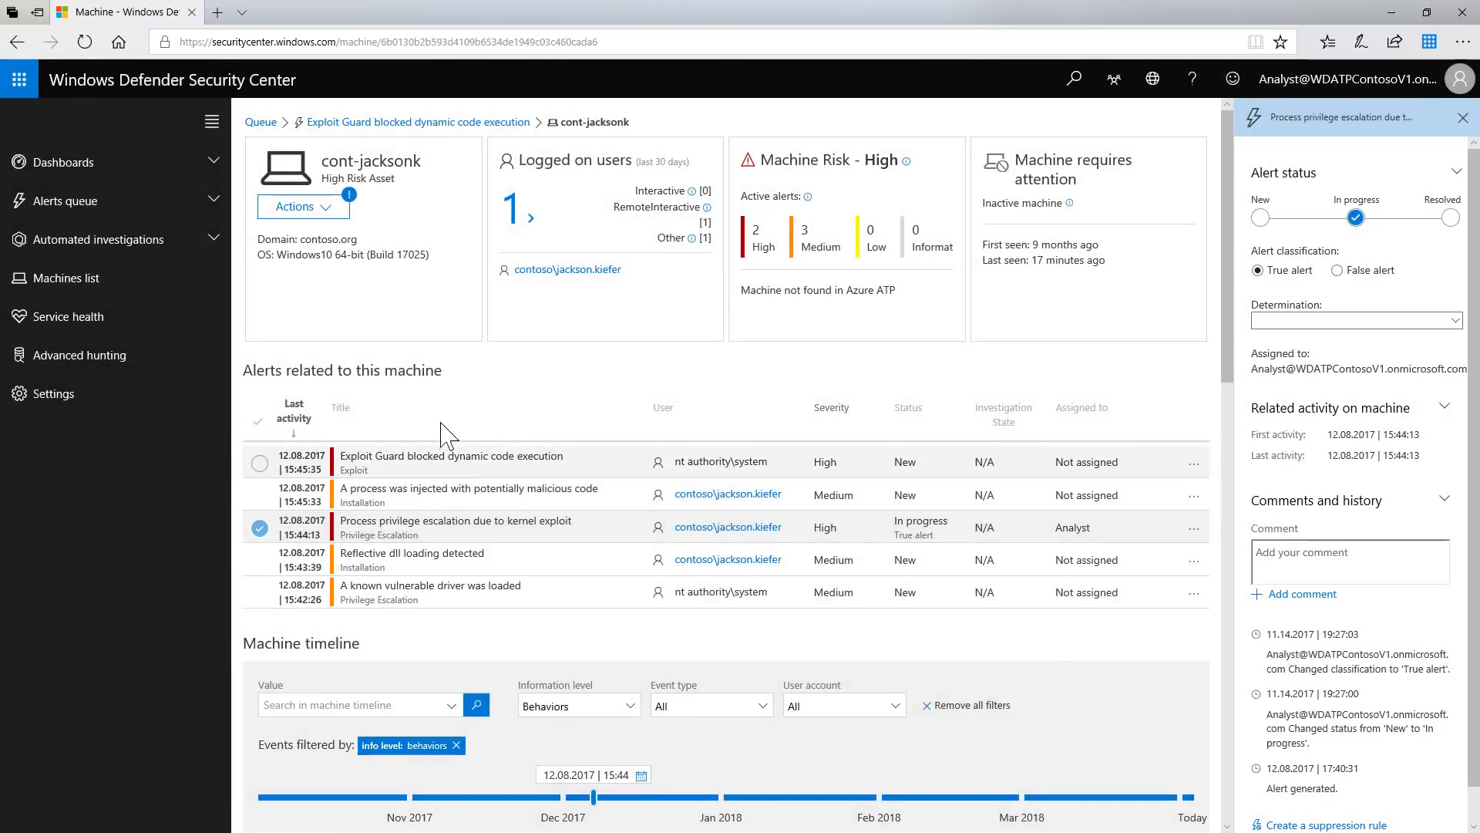
click(176, 264)
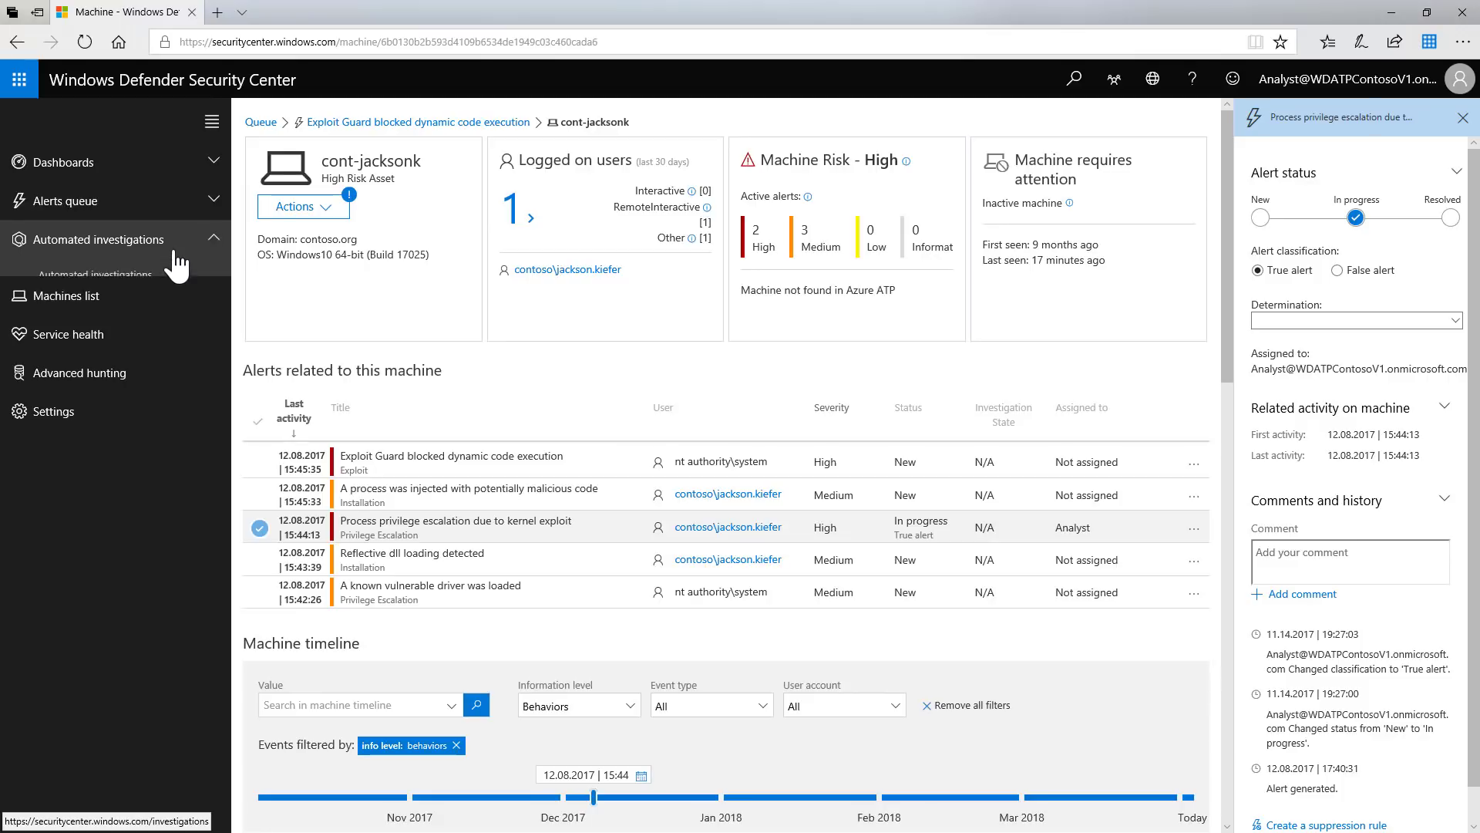
Open remediated investigation #5, Suspicious Remote WMI Execution, from the Automated Investigations list
click(169, 286)
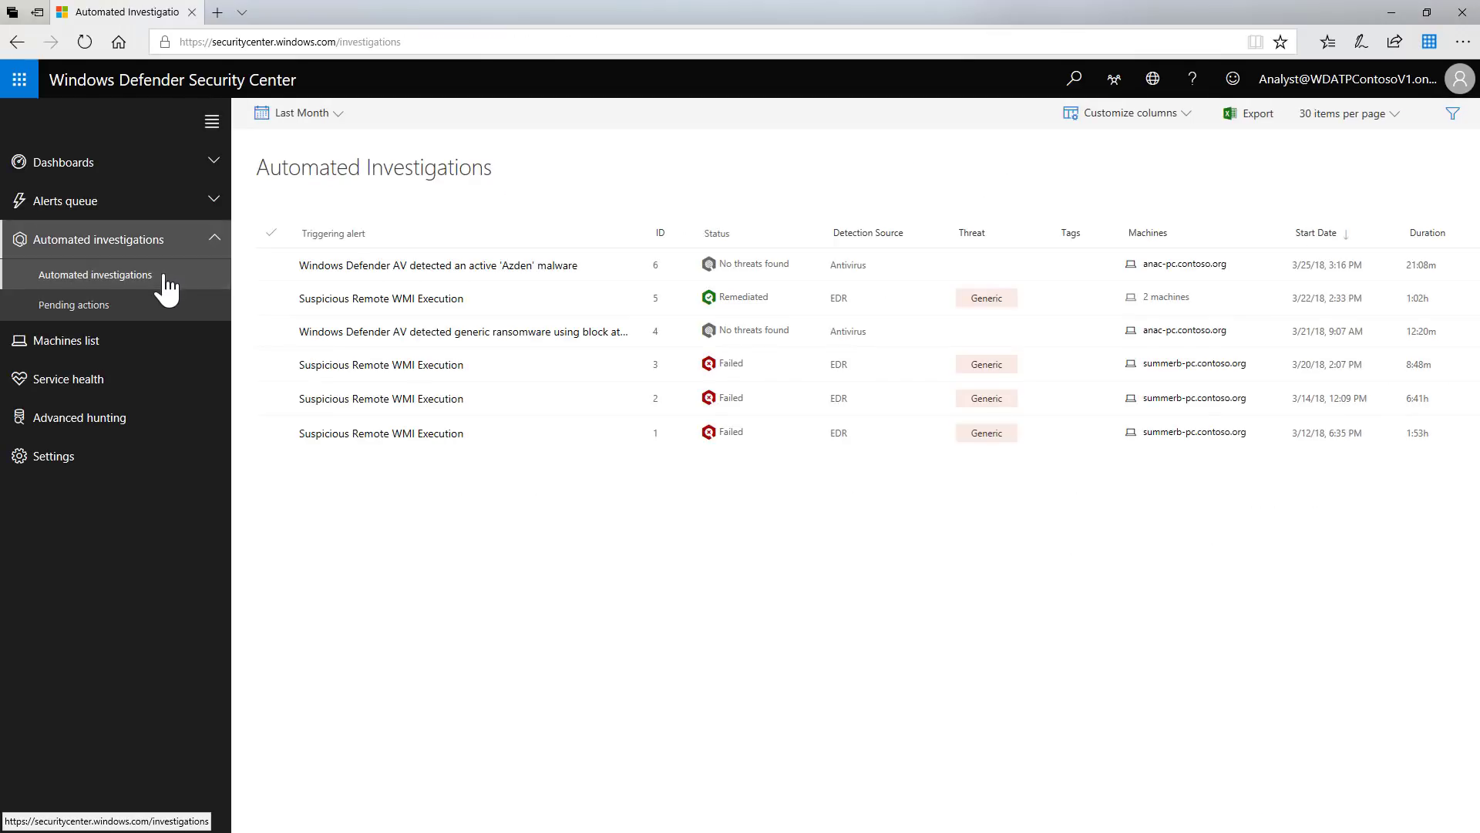
click(519, 312)
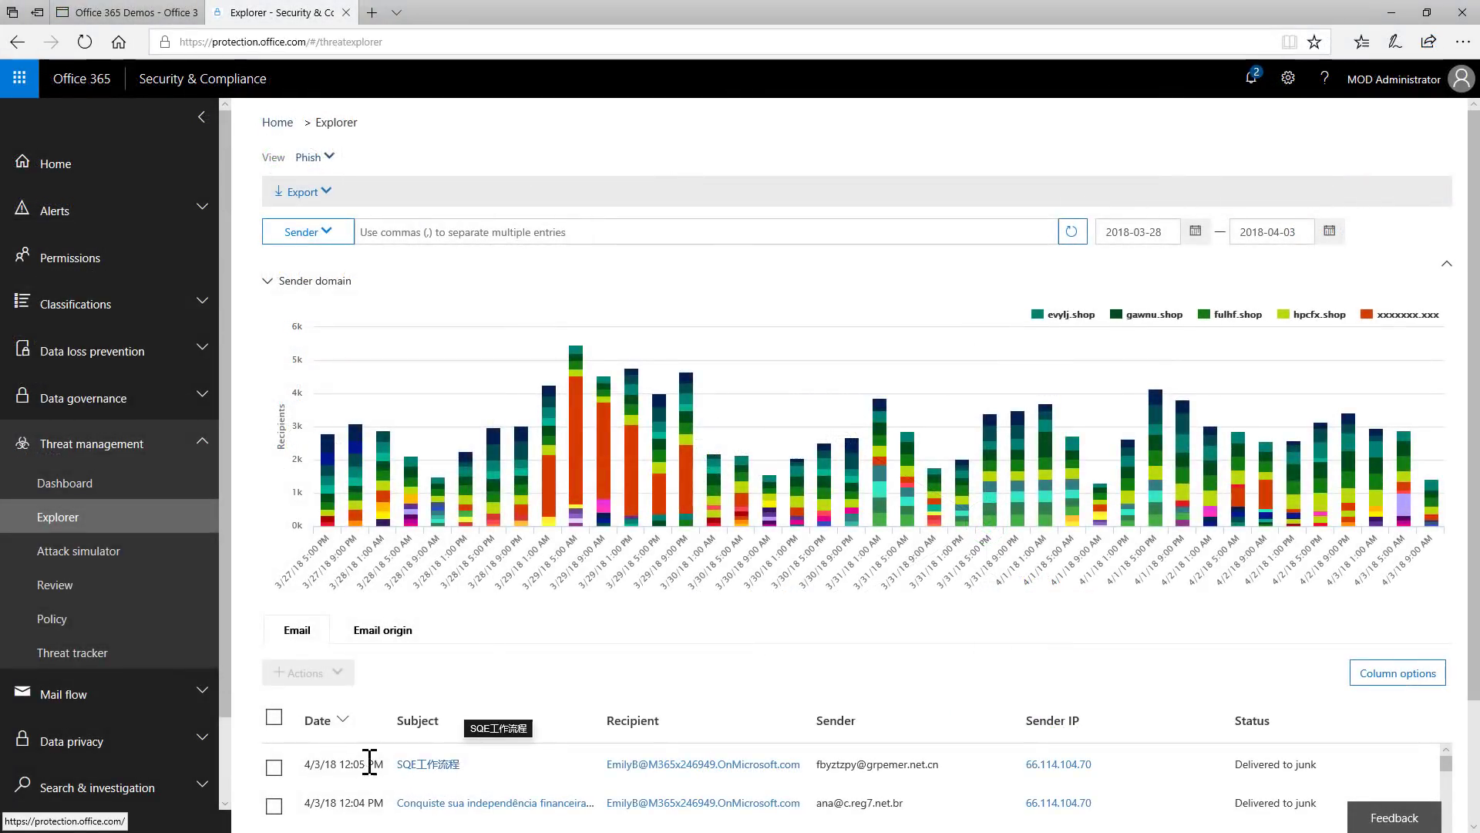
click(274, 767)
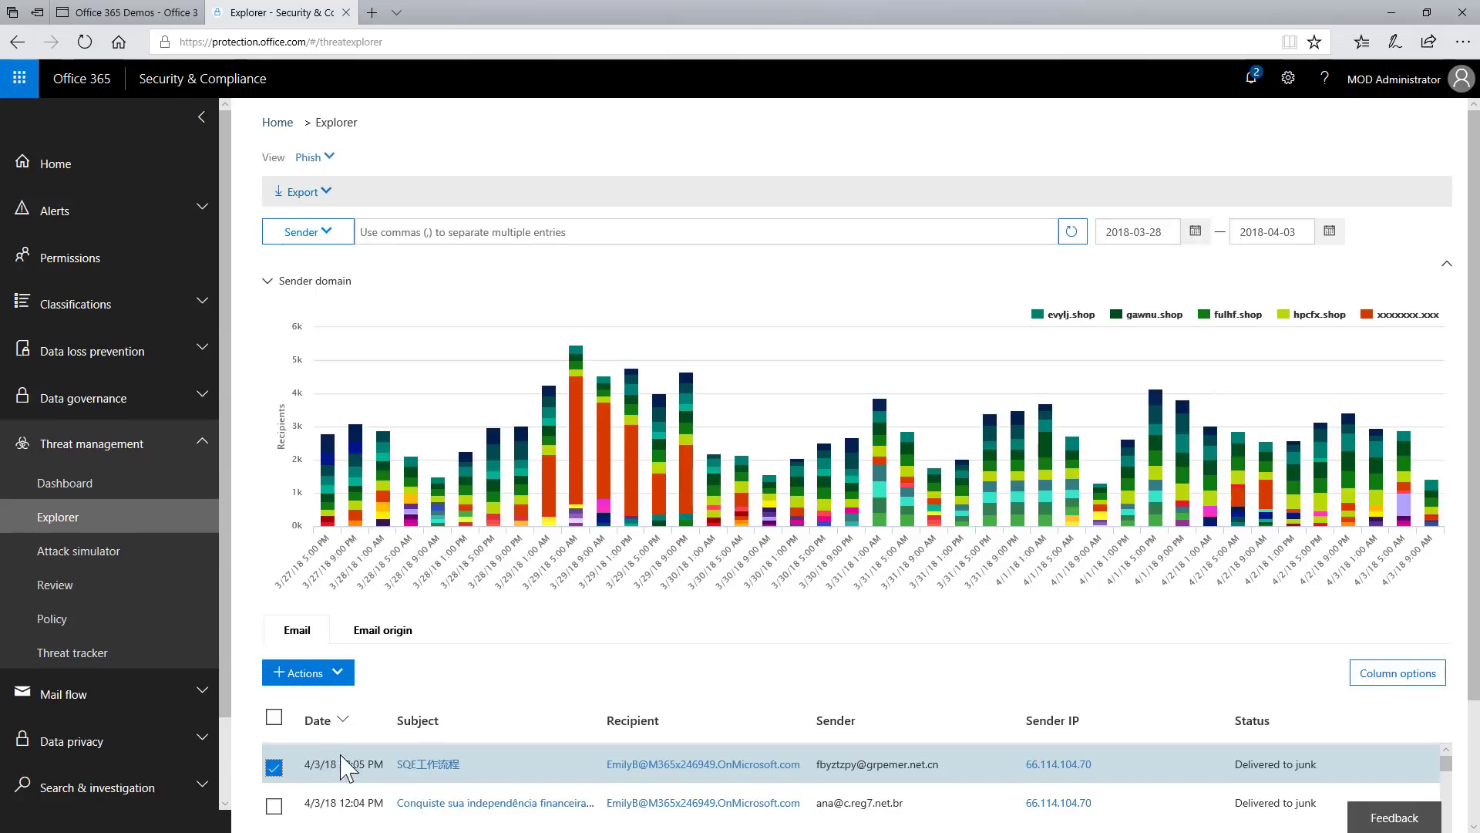
click(343, 683)
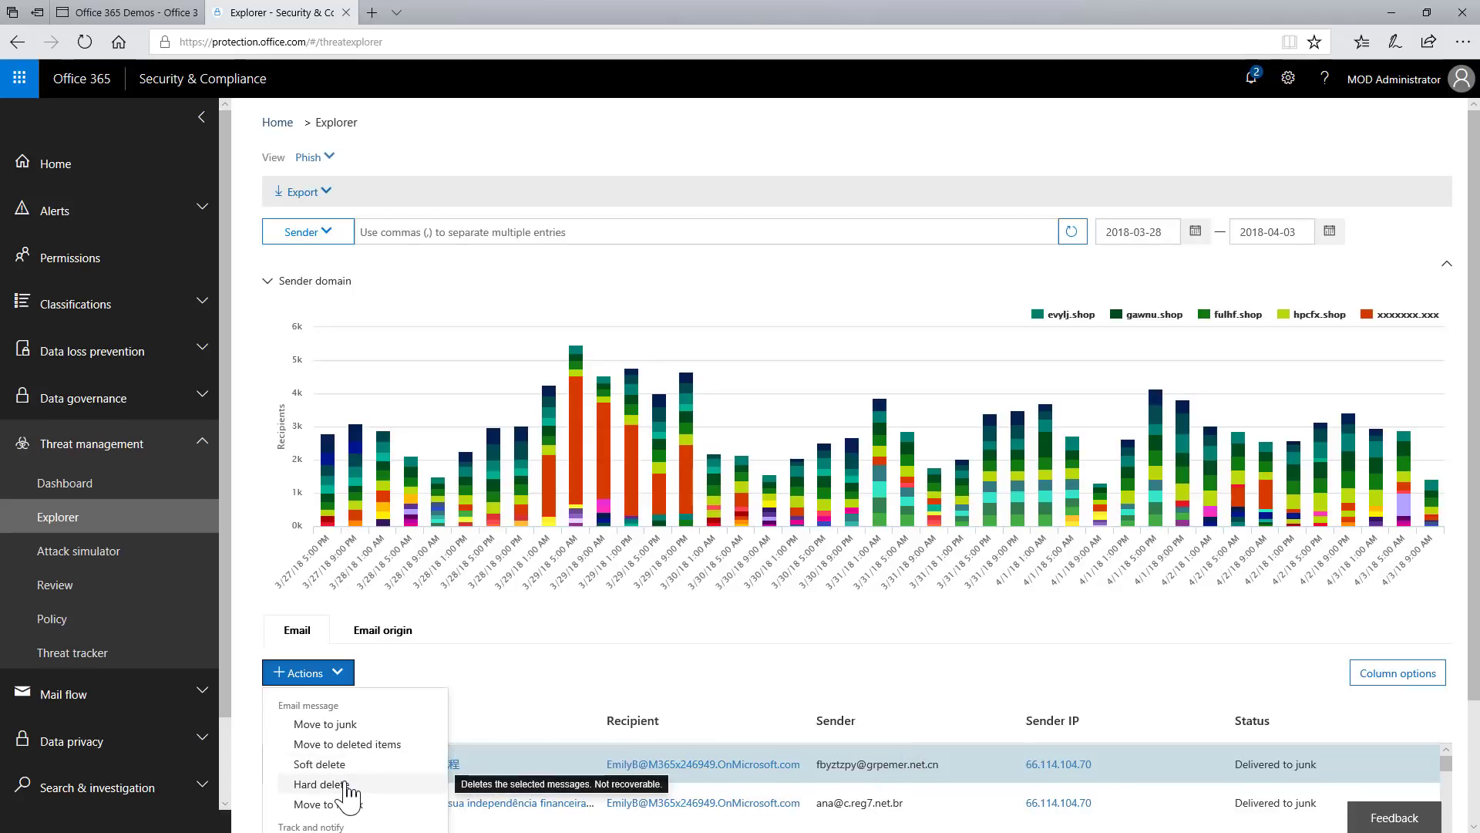
click(320, 784)
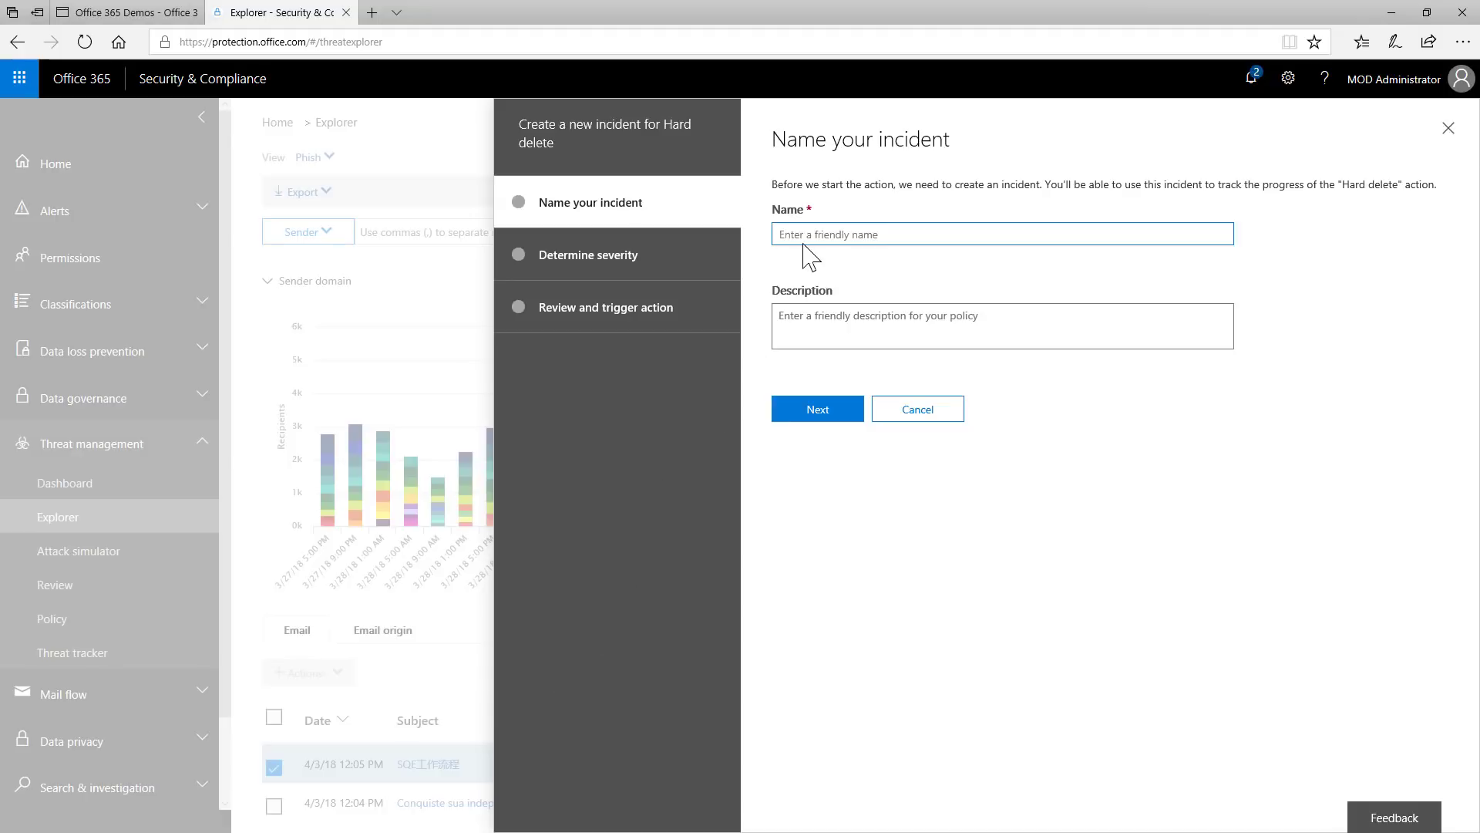
text(Hard delete of email)
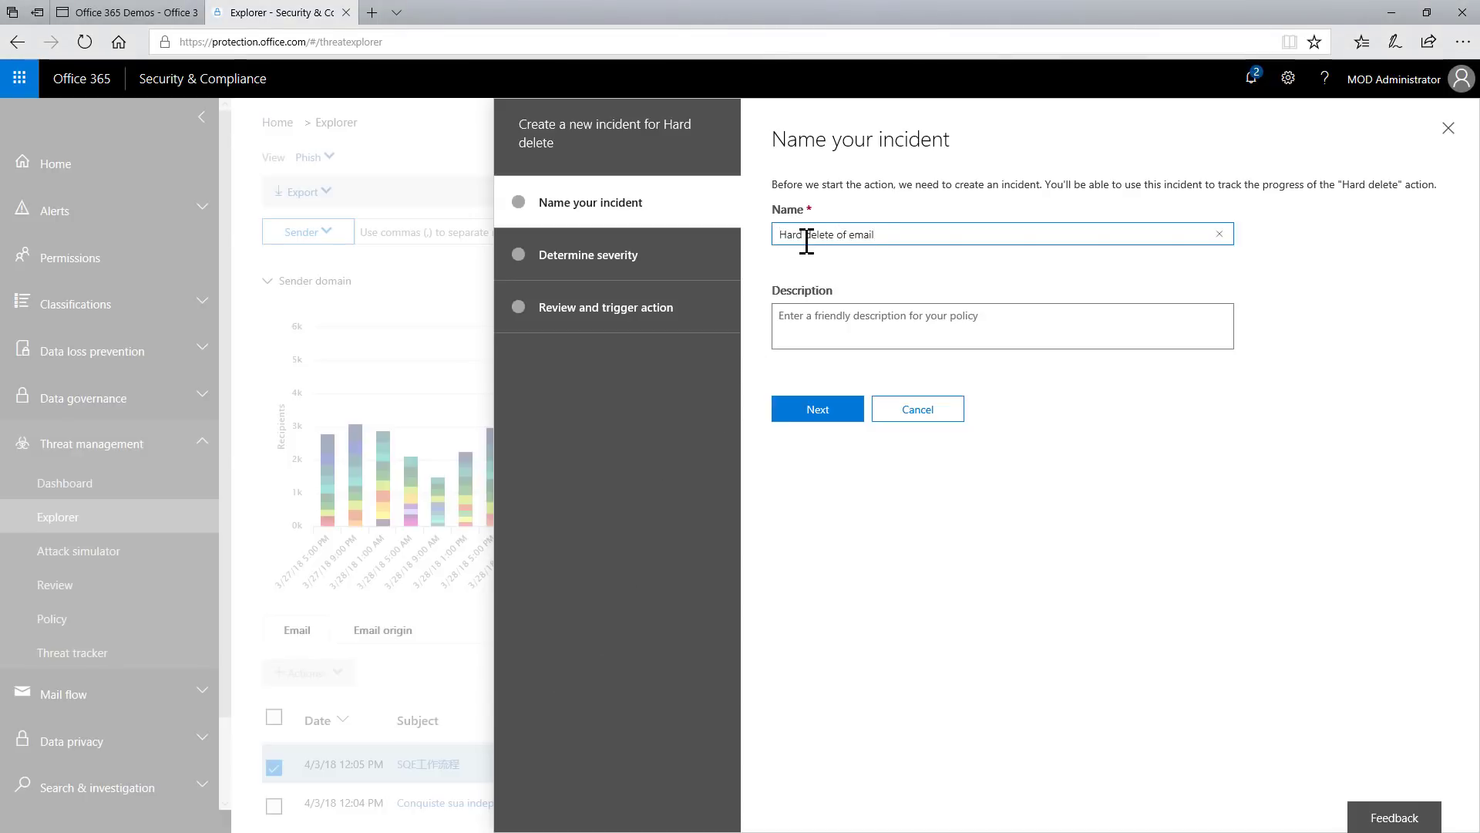
Name the incident 'Hard delete of email', keep High severity, and reach the review page
key(Tab)
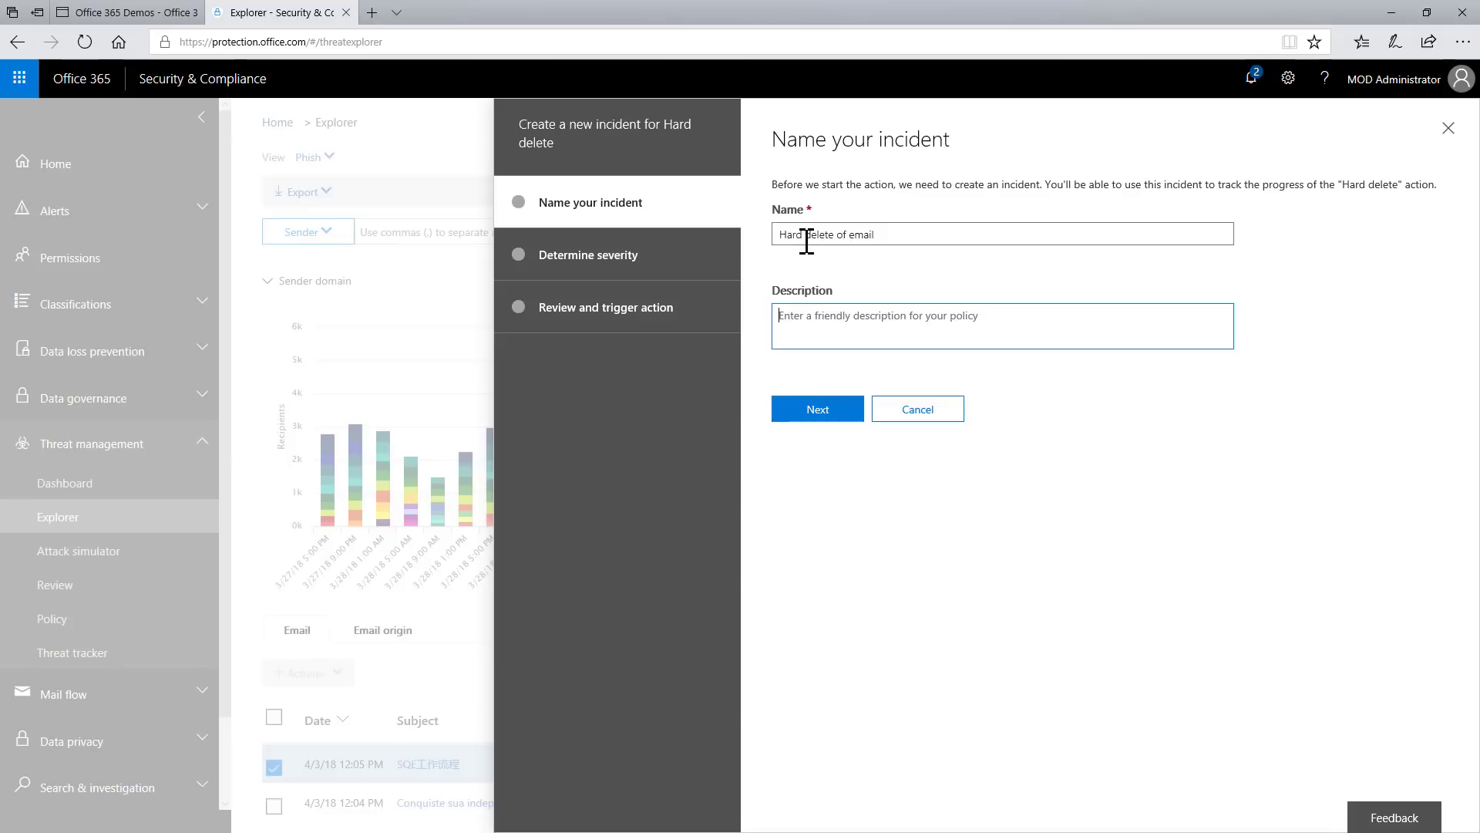
click(810, 409)
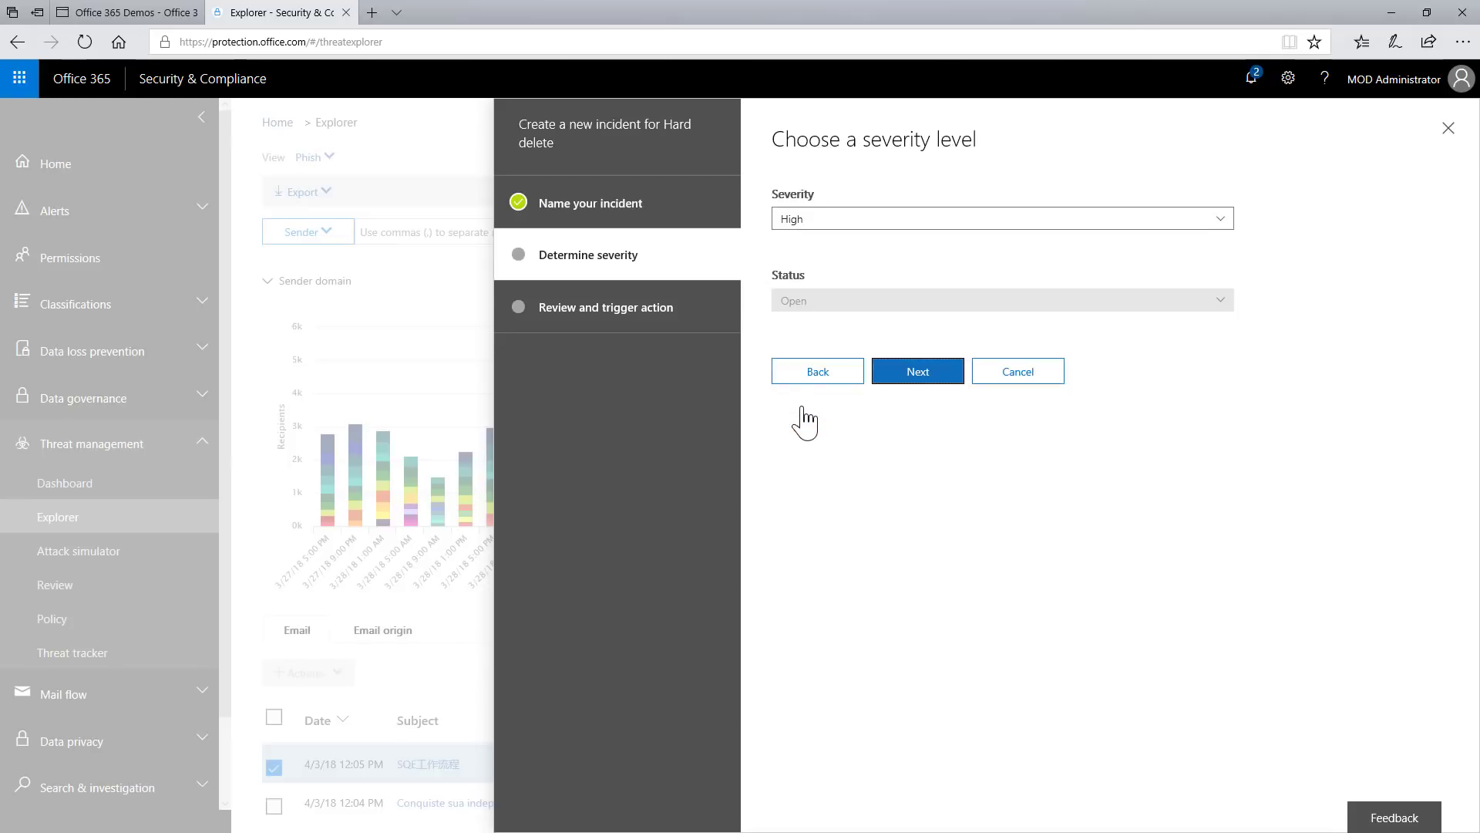
click(899, 394)
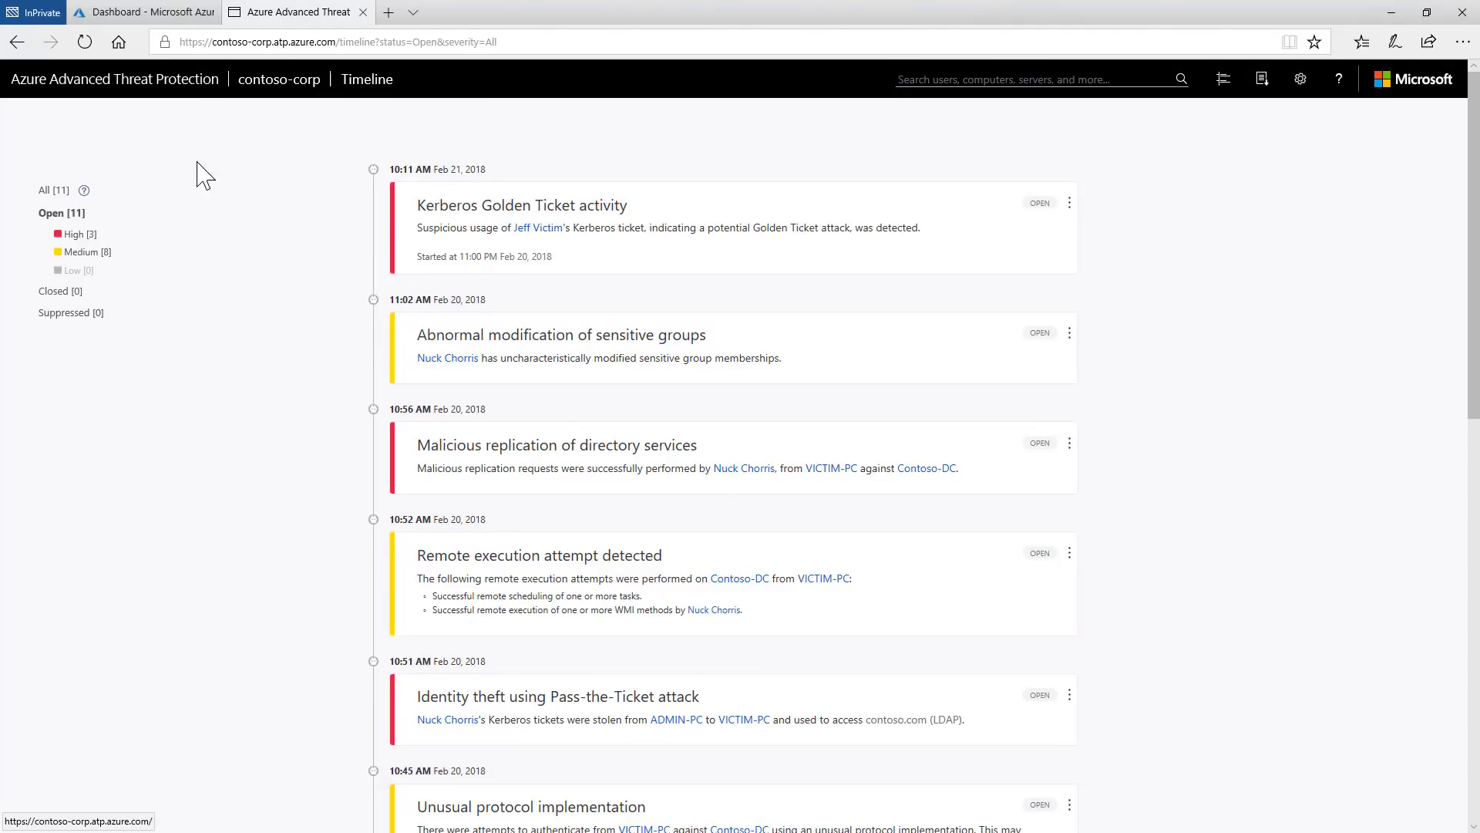
scroll(243, 320, down, 2)
scroll(246, 320, down, 3)
scroll(247, 321, down, 3)
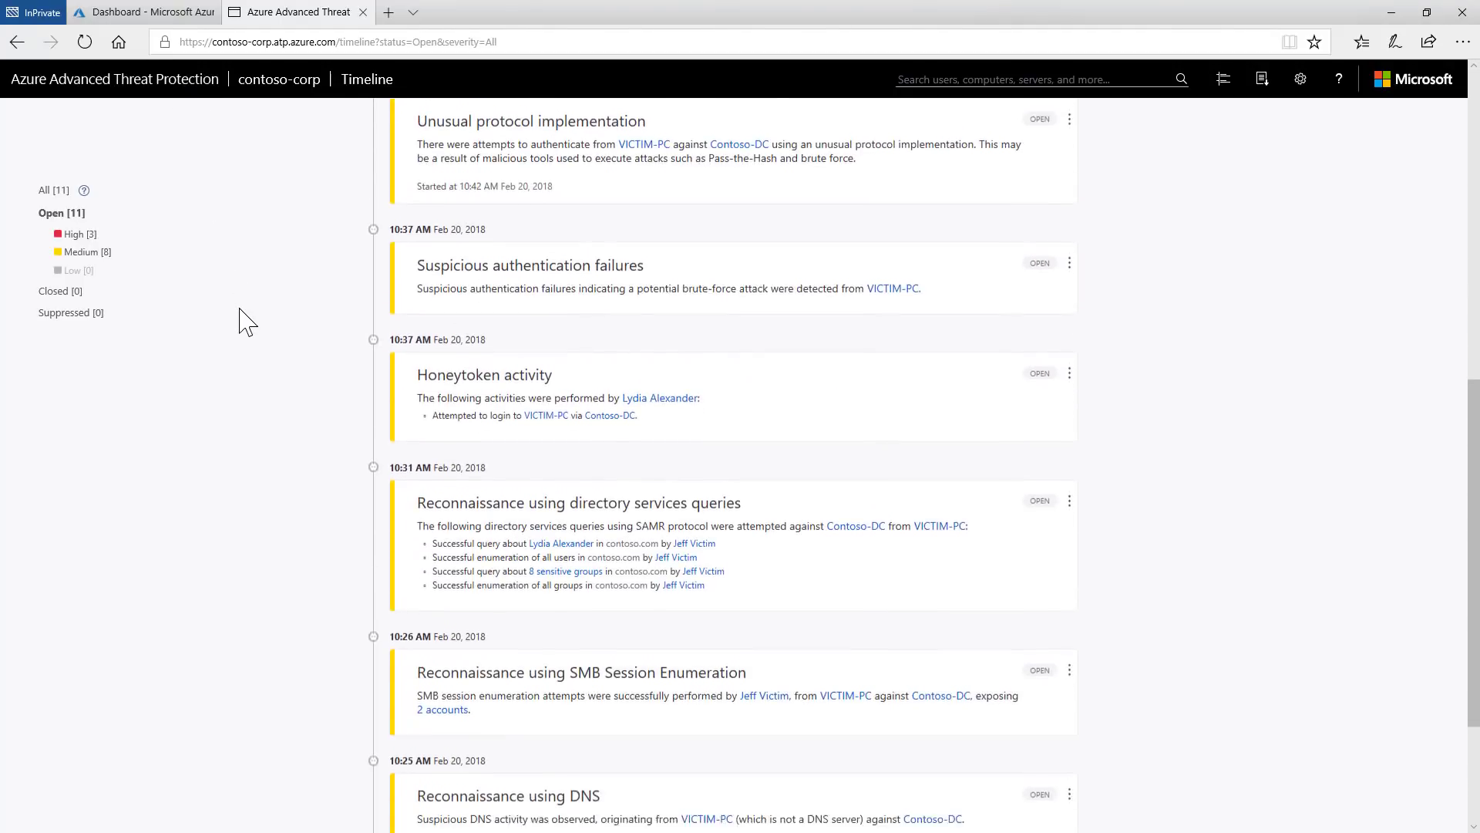
scroll(245, 323, down, 2)
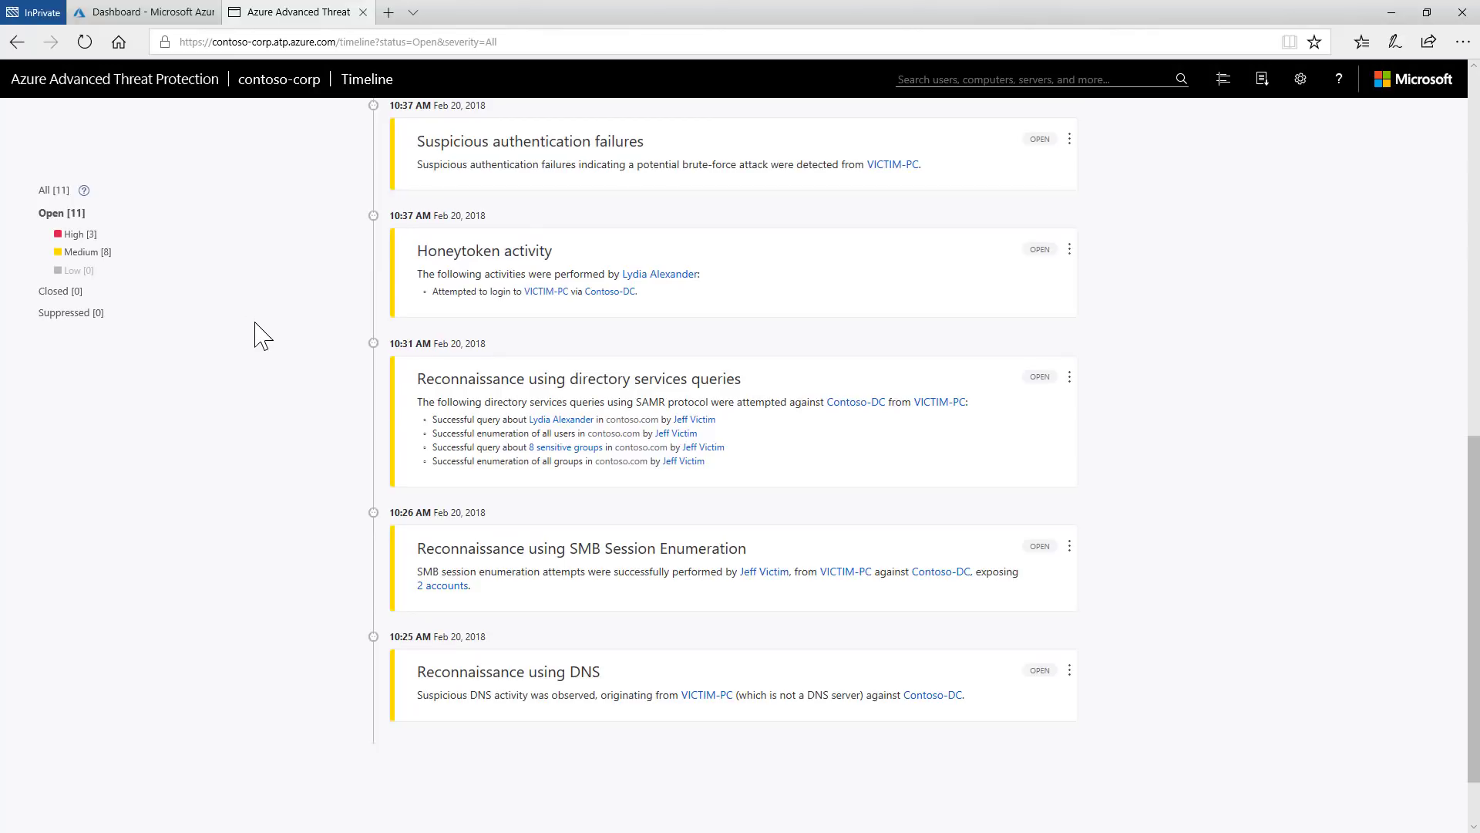
Inspect Jeff Victim's sensitive-group queries on Contoso-DC, then open the Domain Admins group profile
click(423, 389)
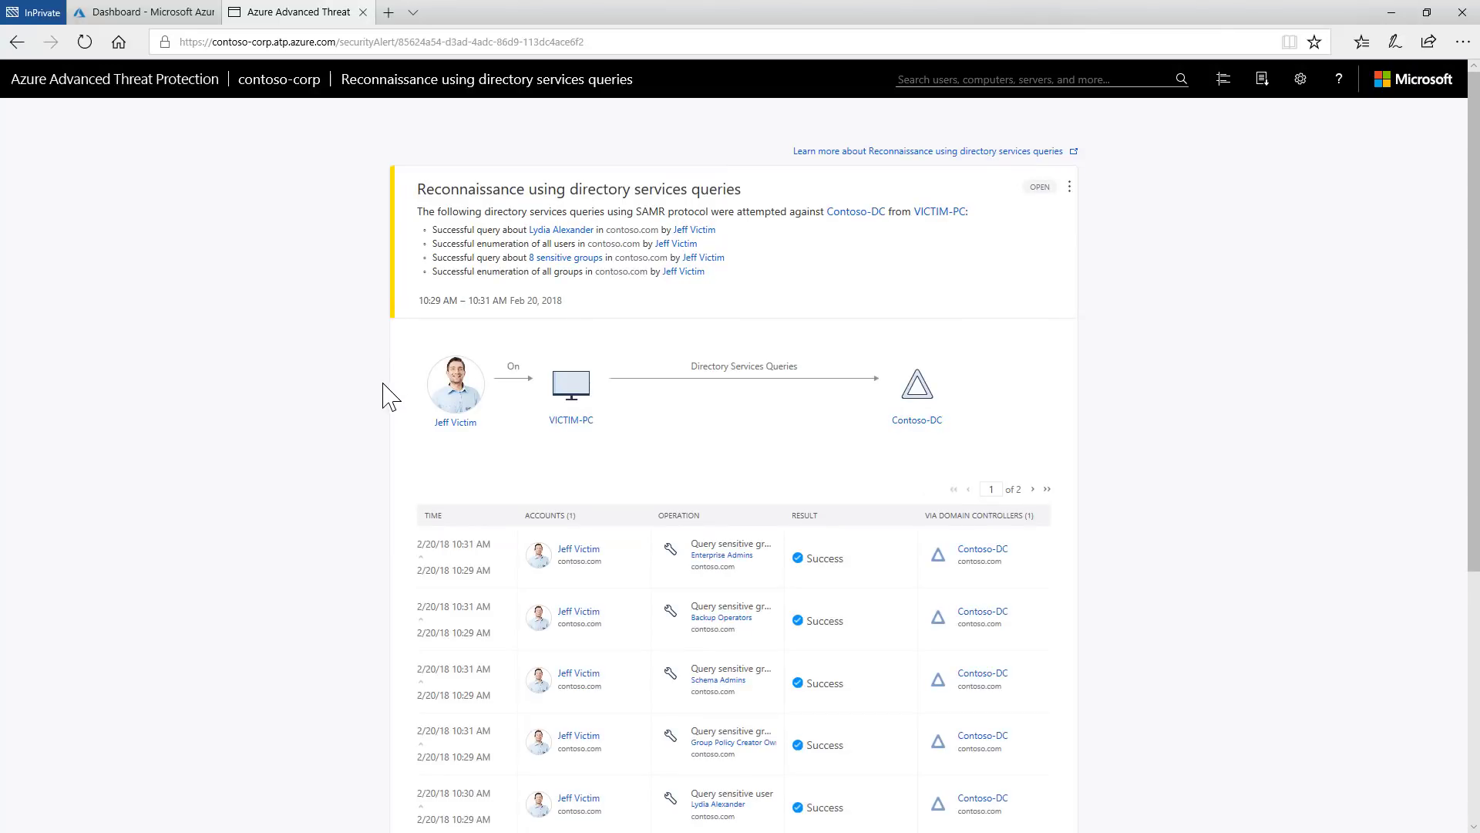
scroll(383, 417, down, 2)
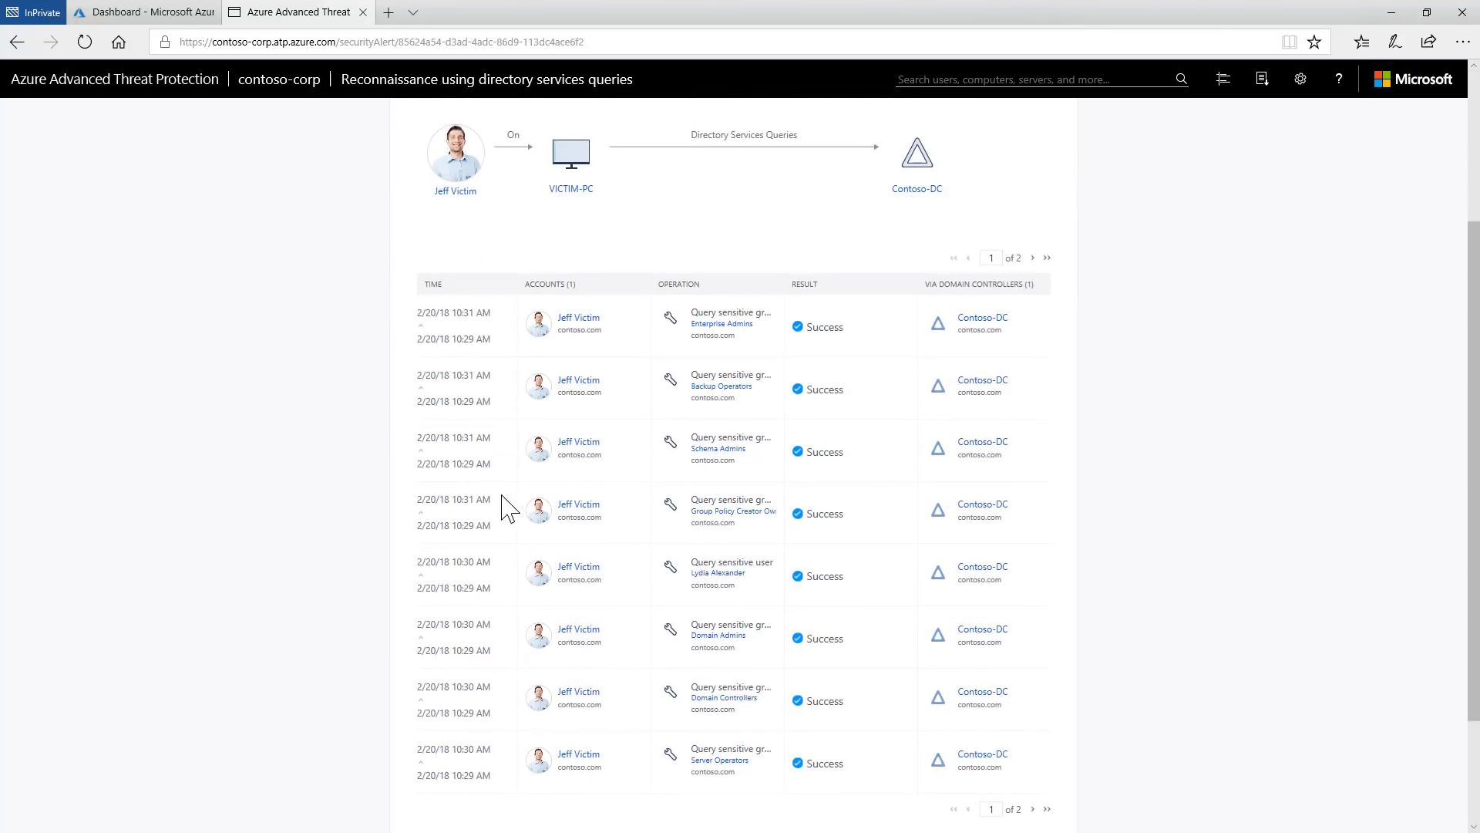
click(704, 636)
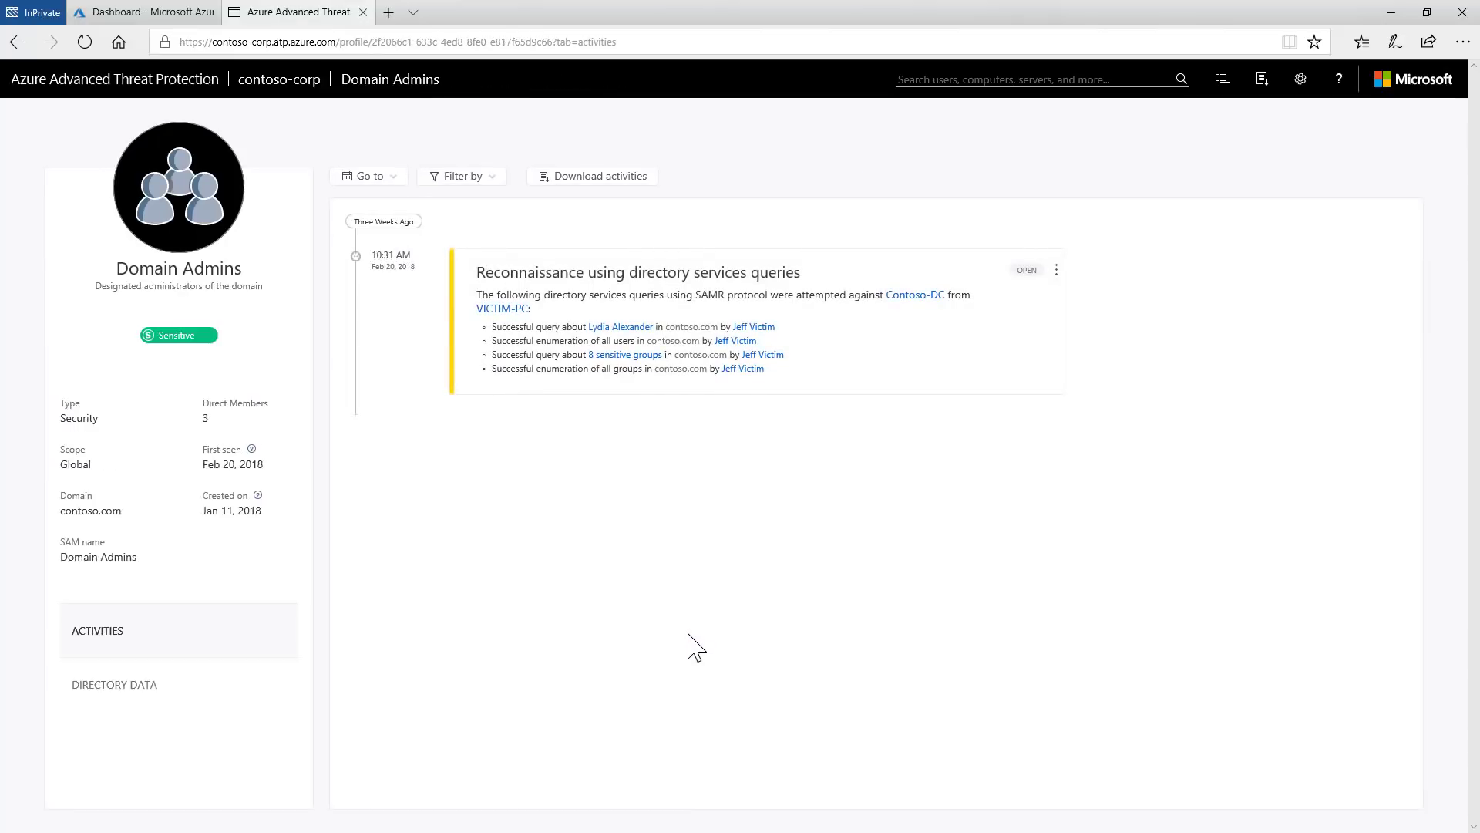
View the three direct members in Domain Admins directory data, then return to the 11-alert timeline
click(211, 693)
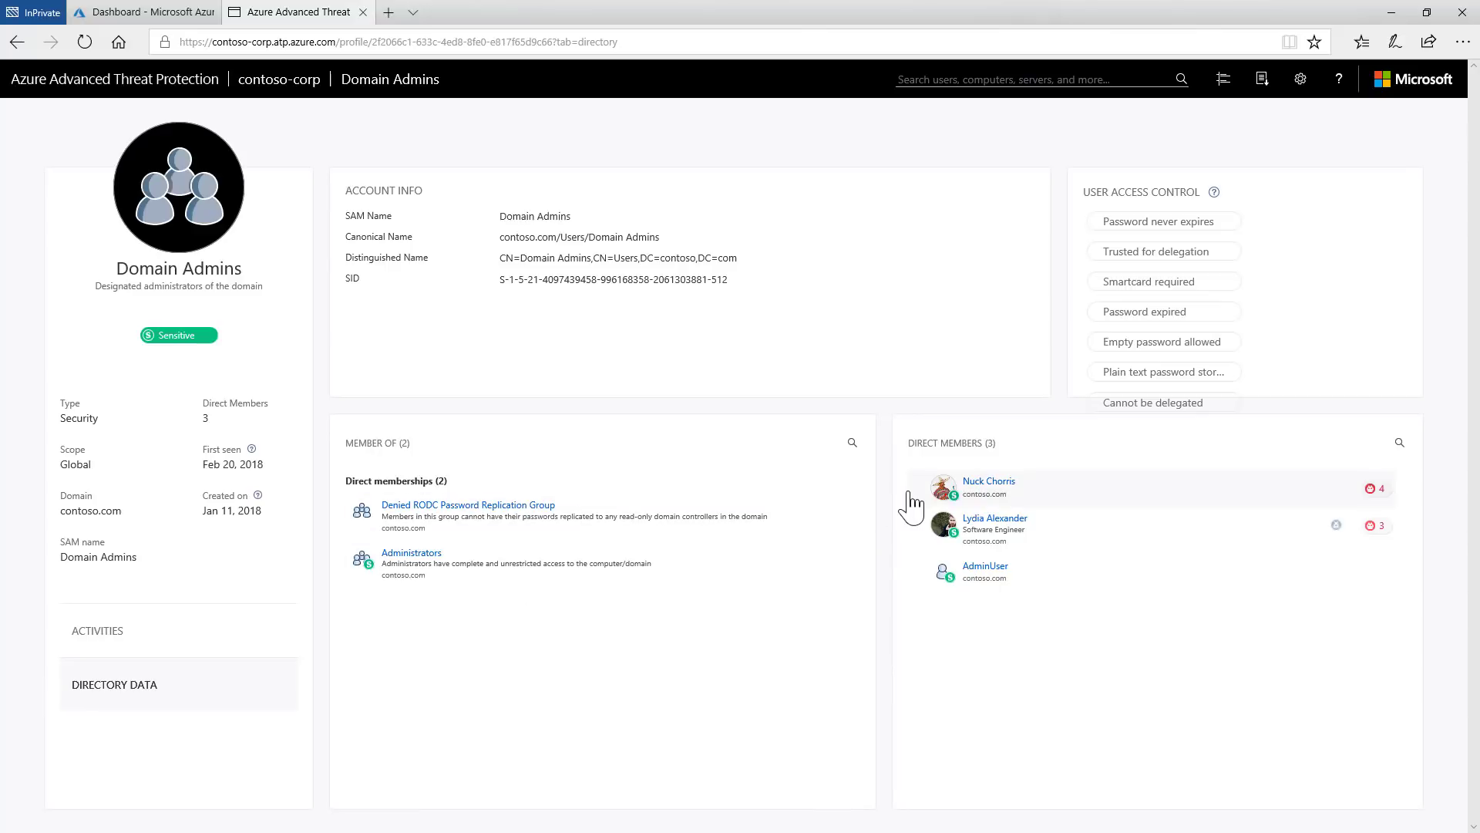
click(169, 93)
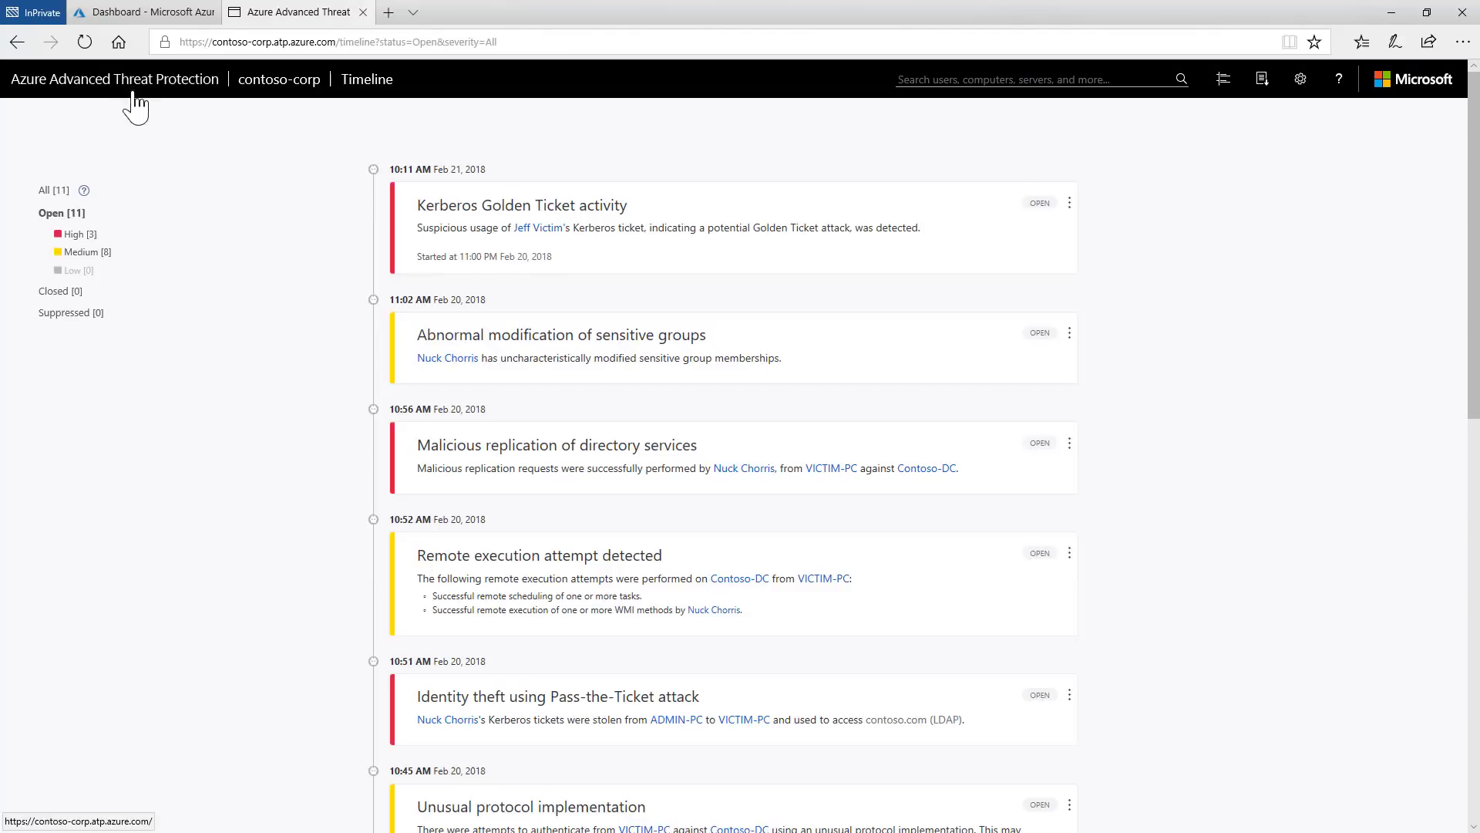
scroll(257, 352, down, 4)
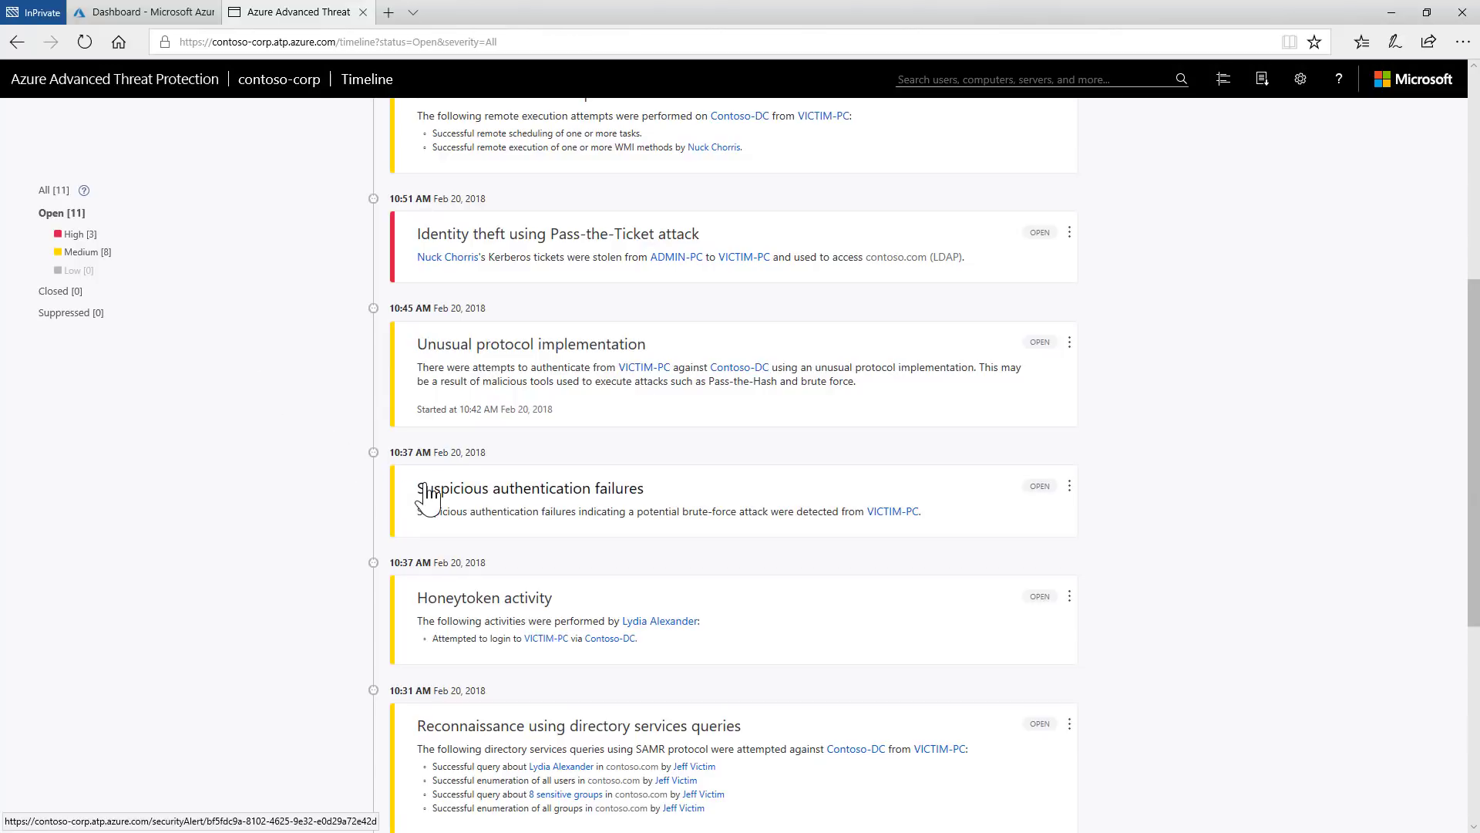
click(416, 486)
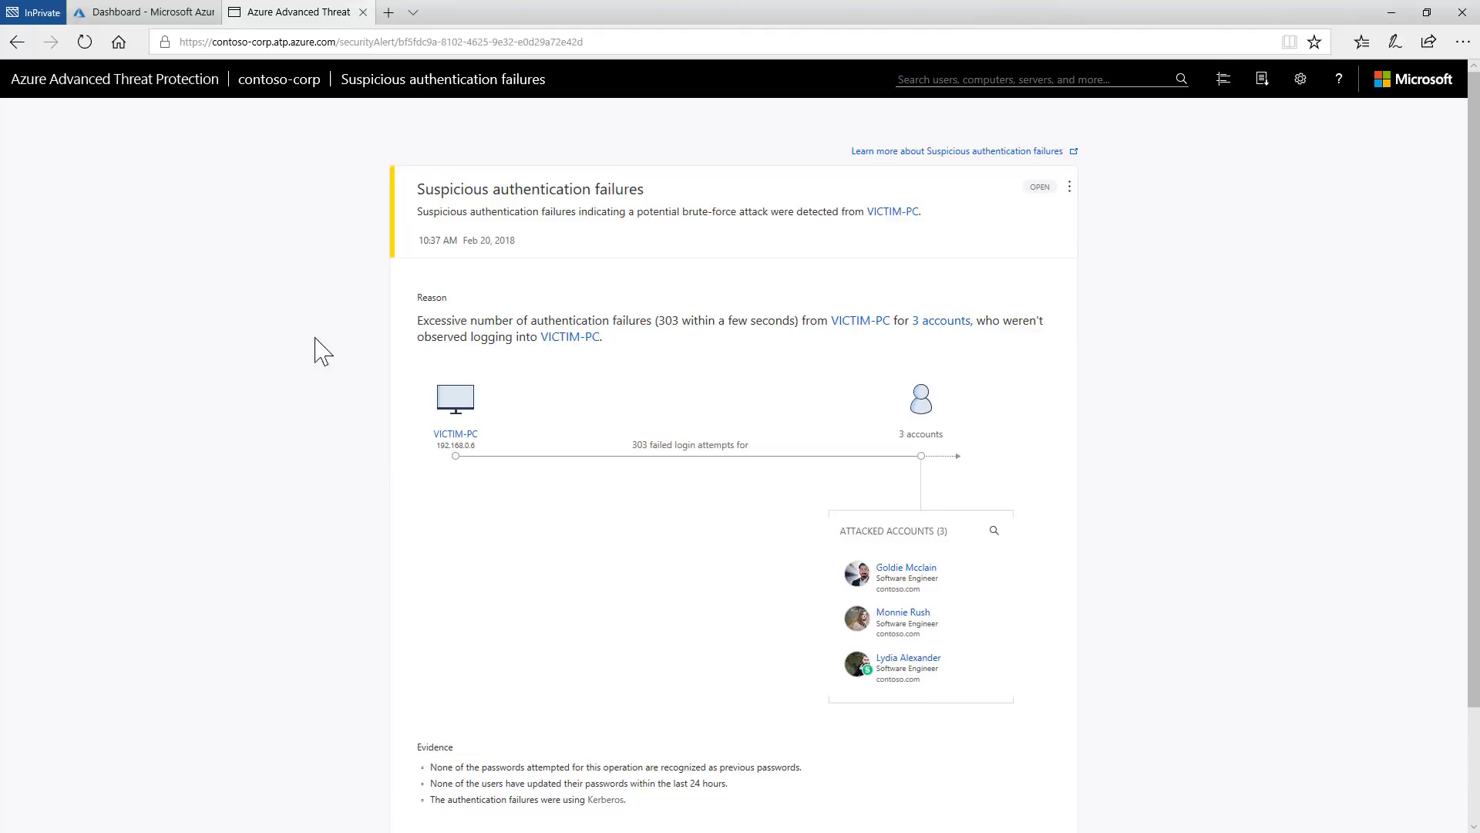
click(177, 101)
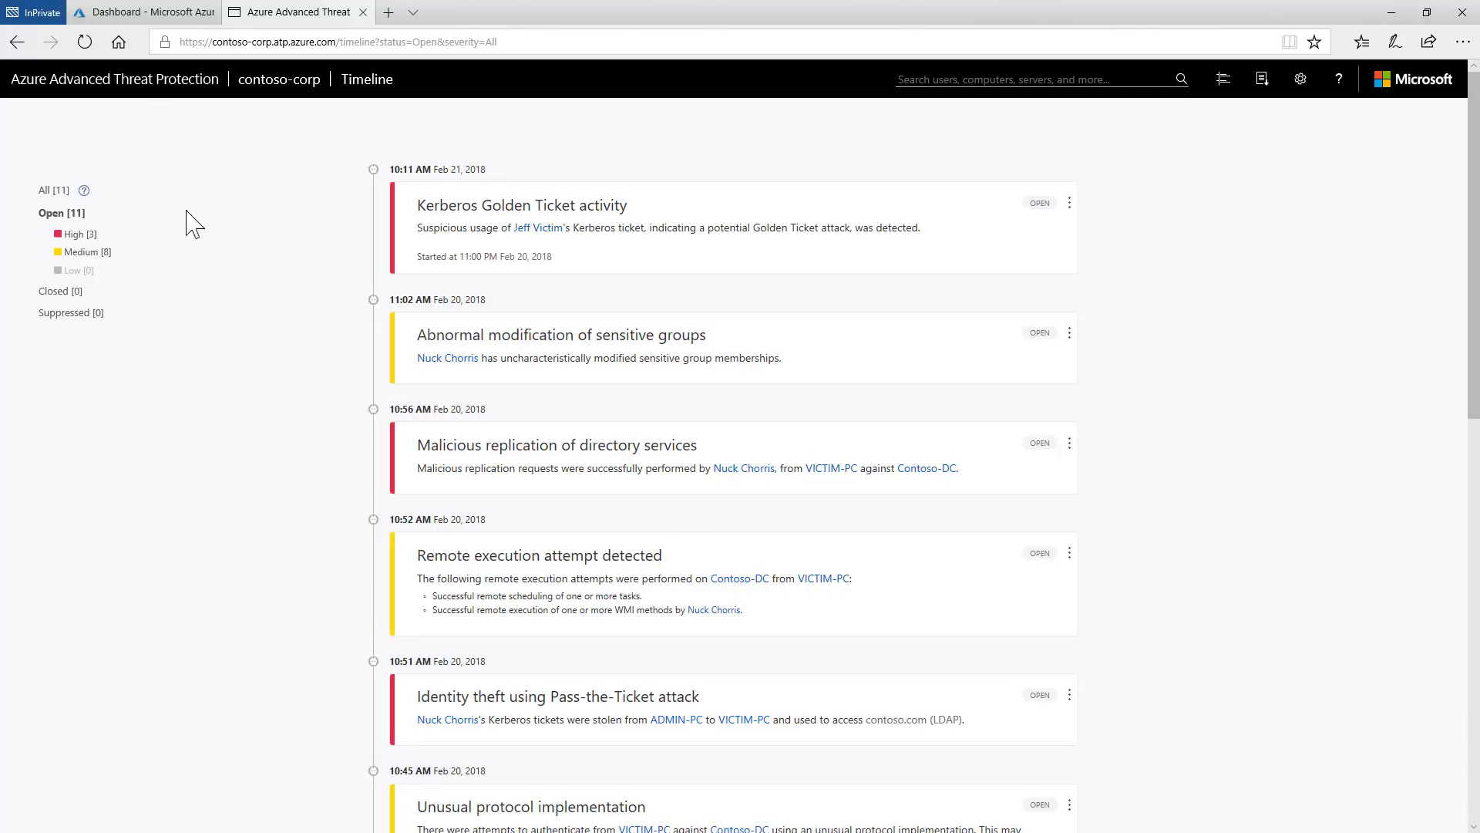
scroll(266, 393, down, 2)
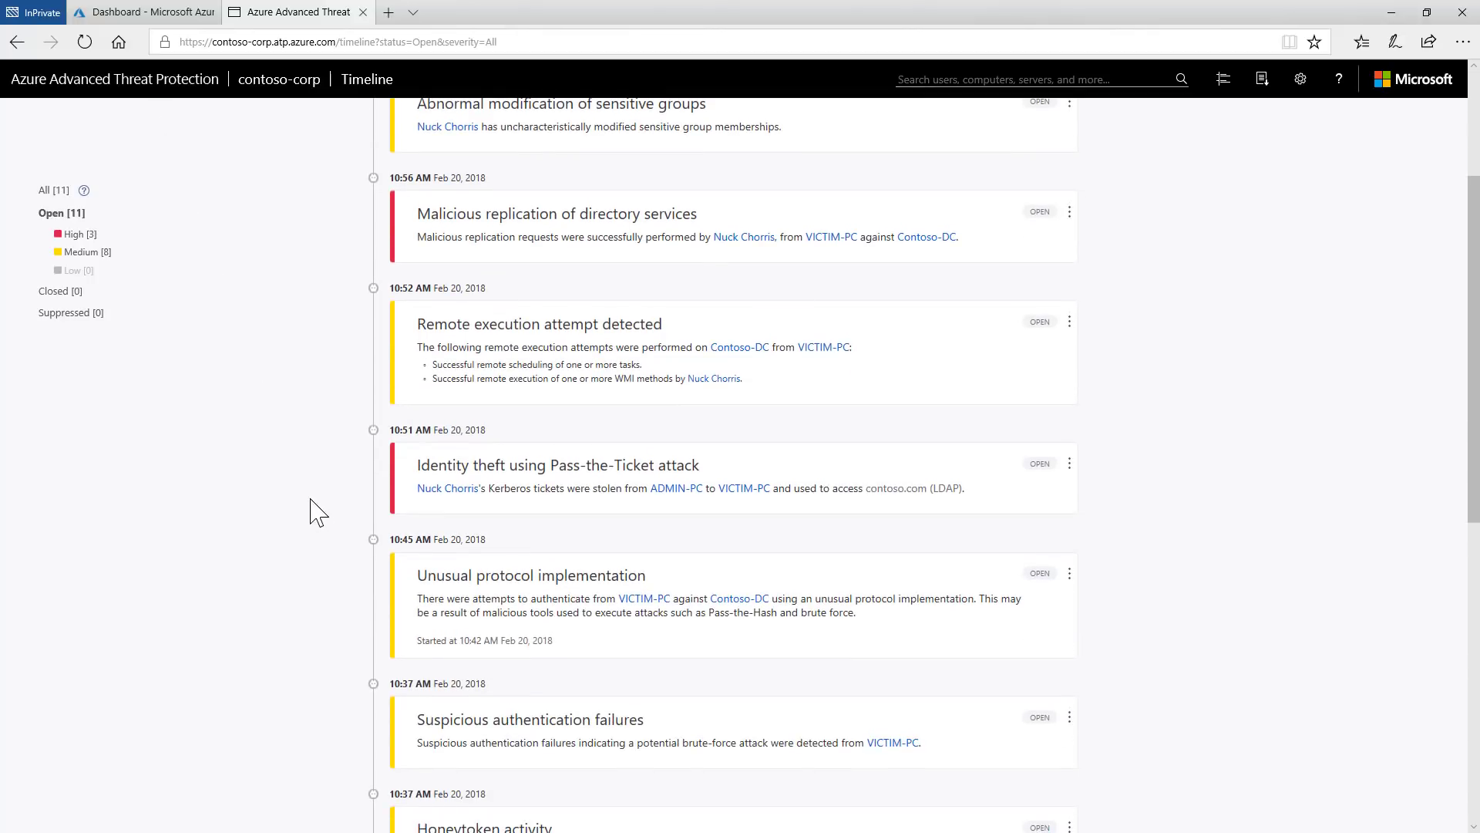
click(429, 584)
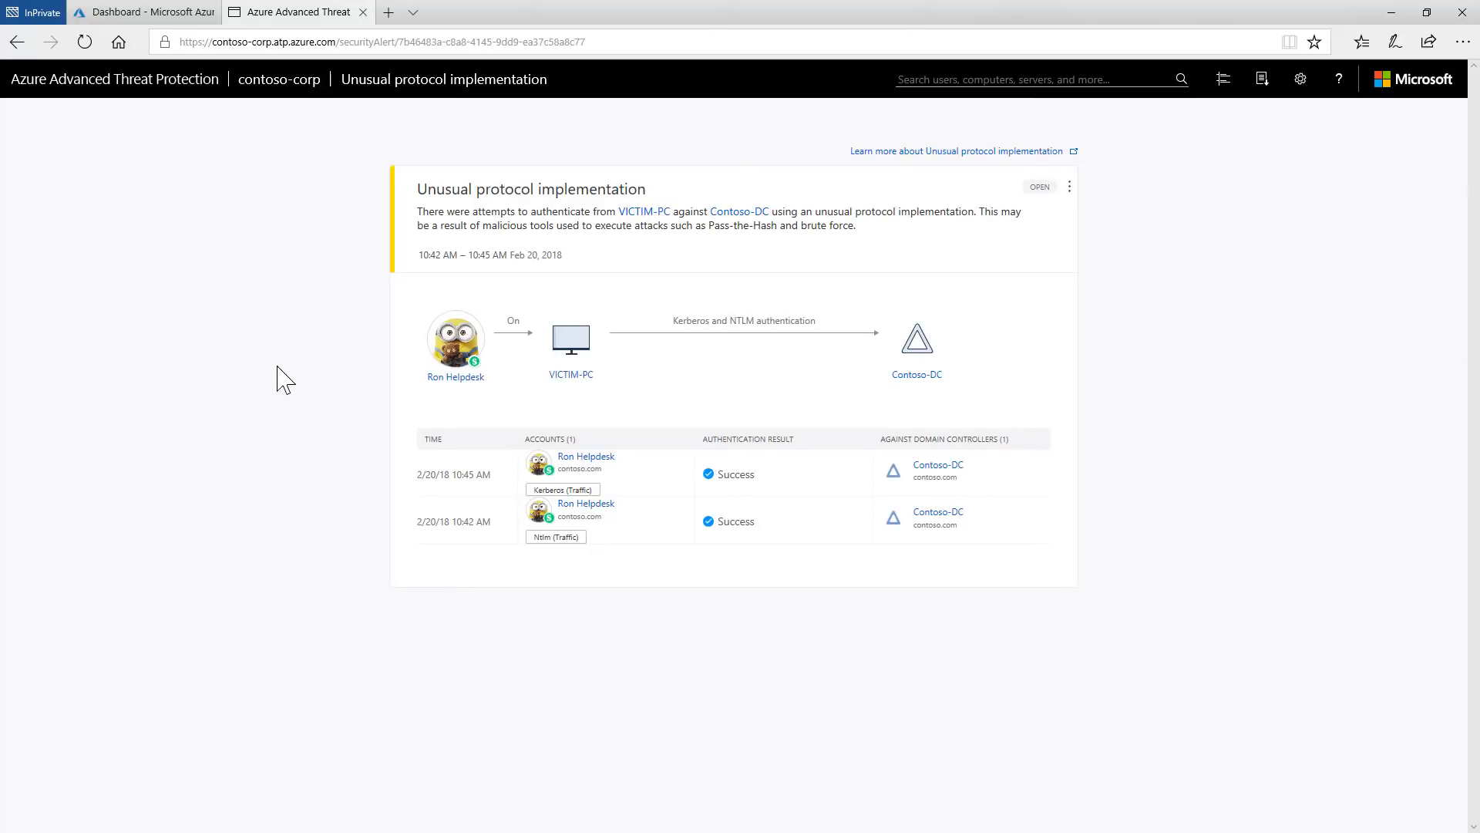
click(165, 93)
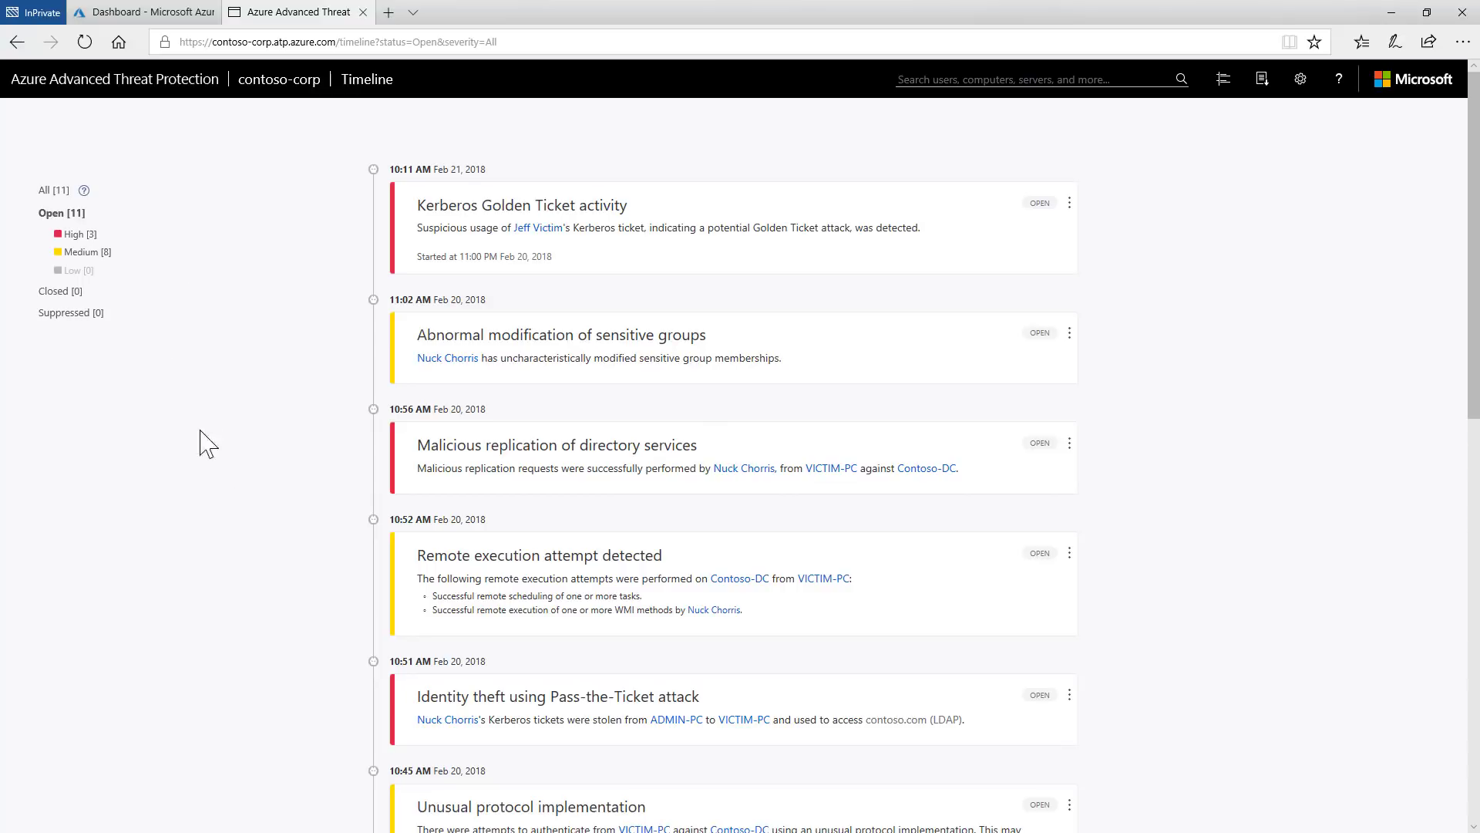
click(429, 707)
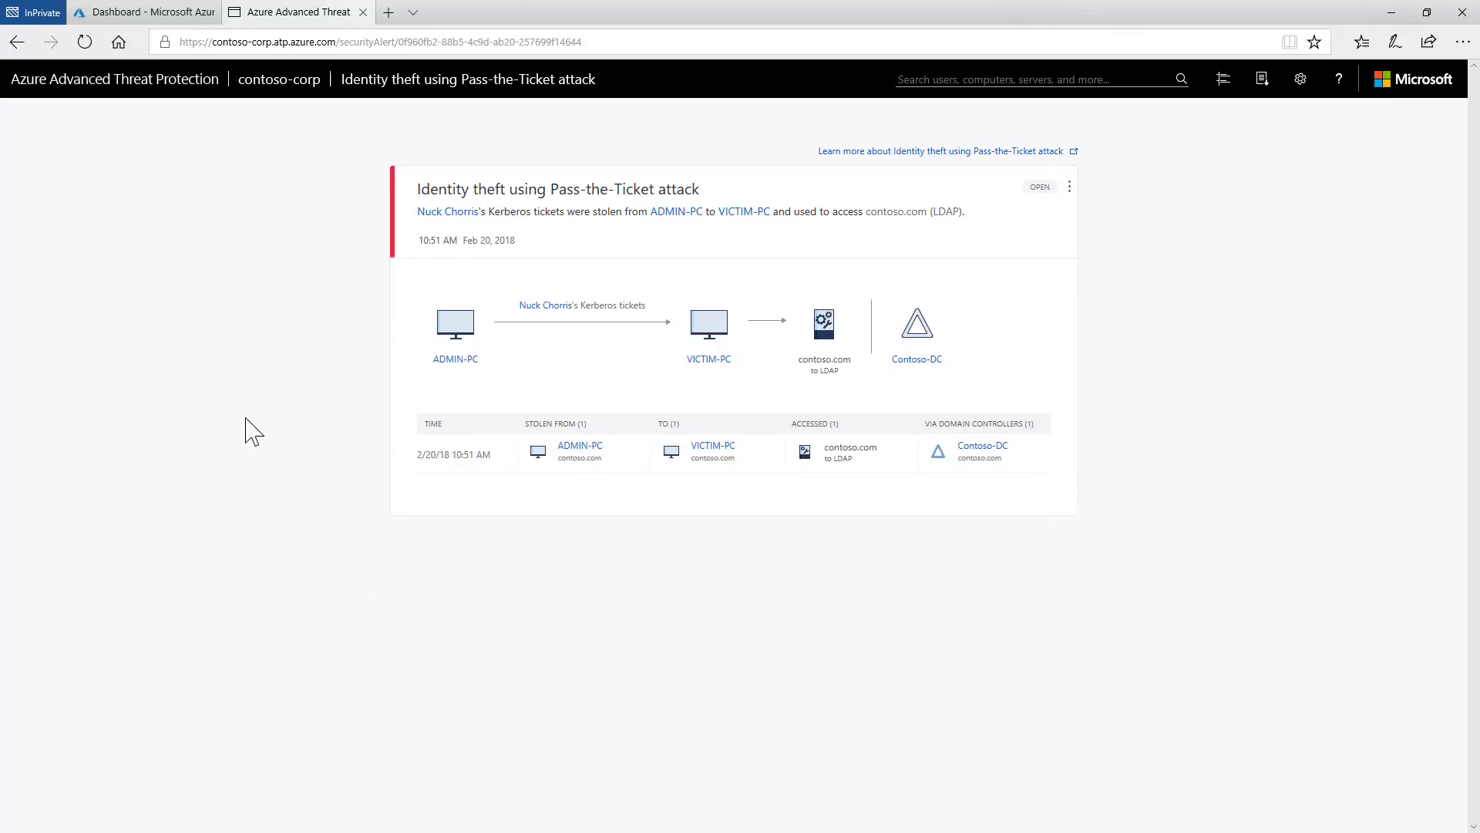
click(142, 85)
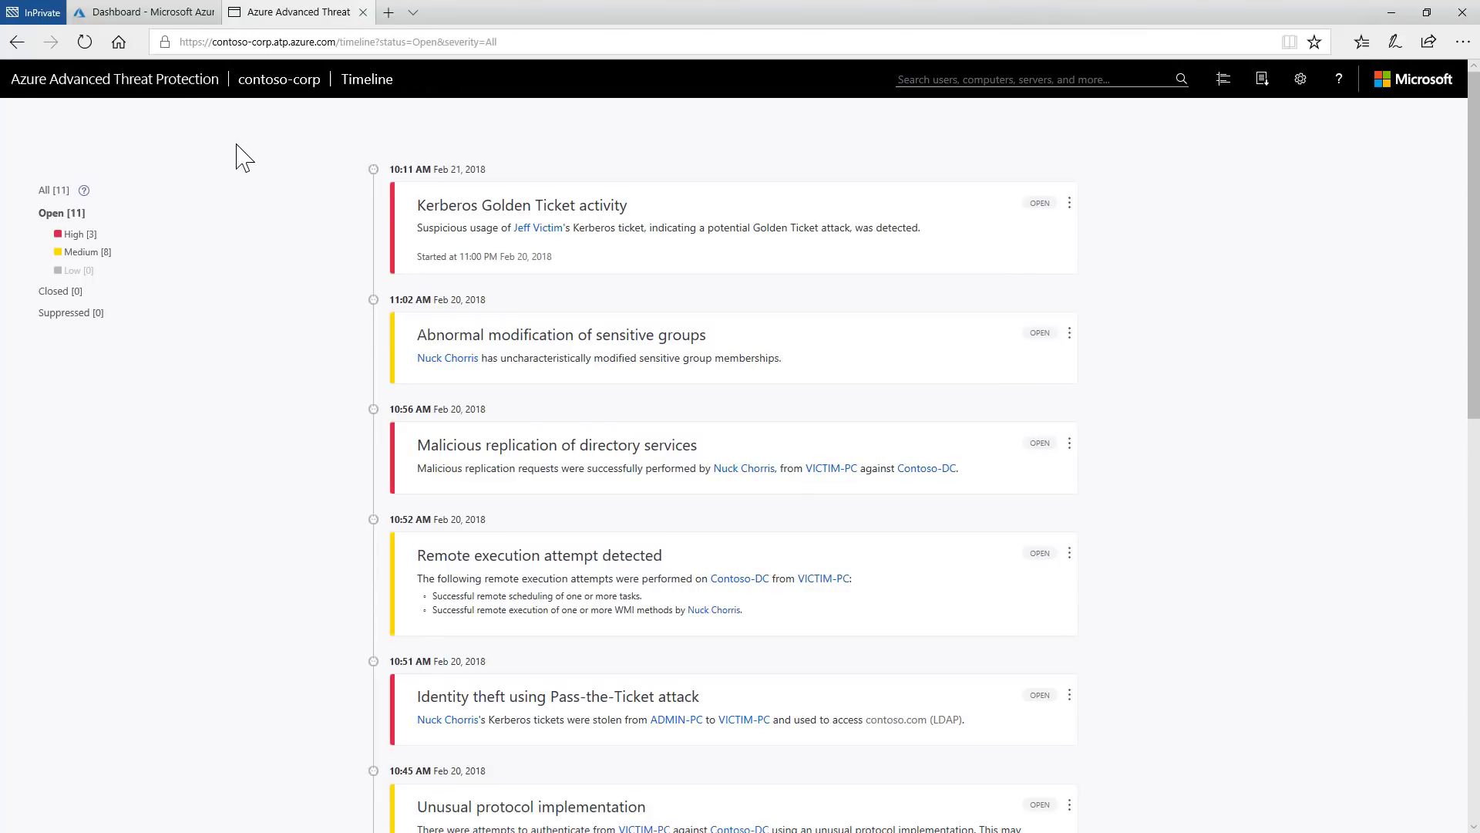
click(427, 216)
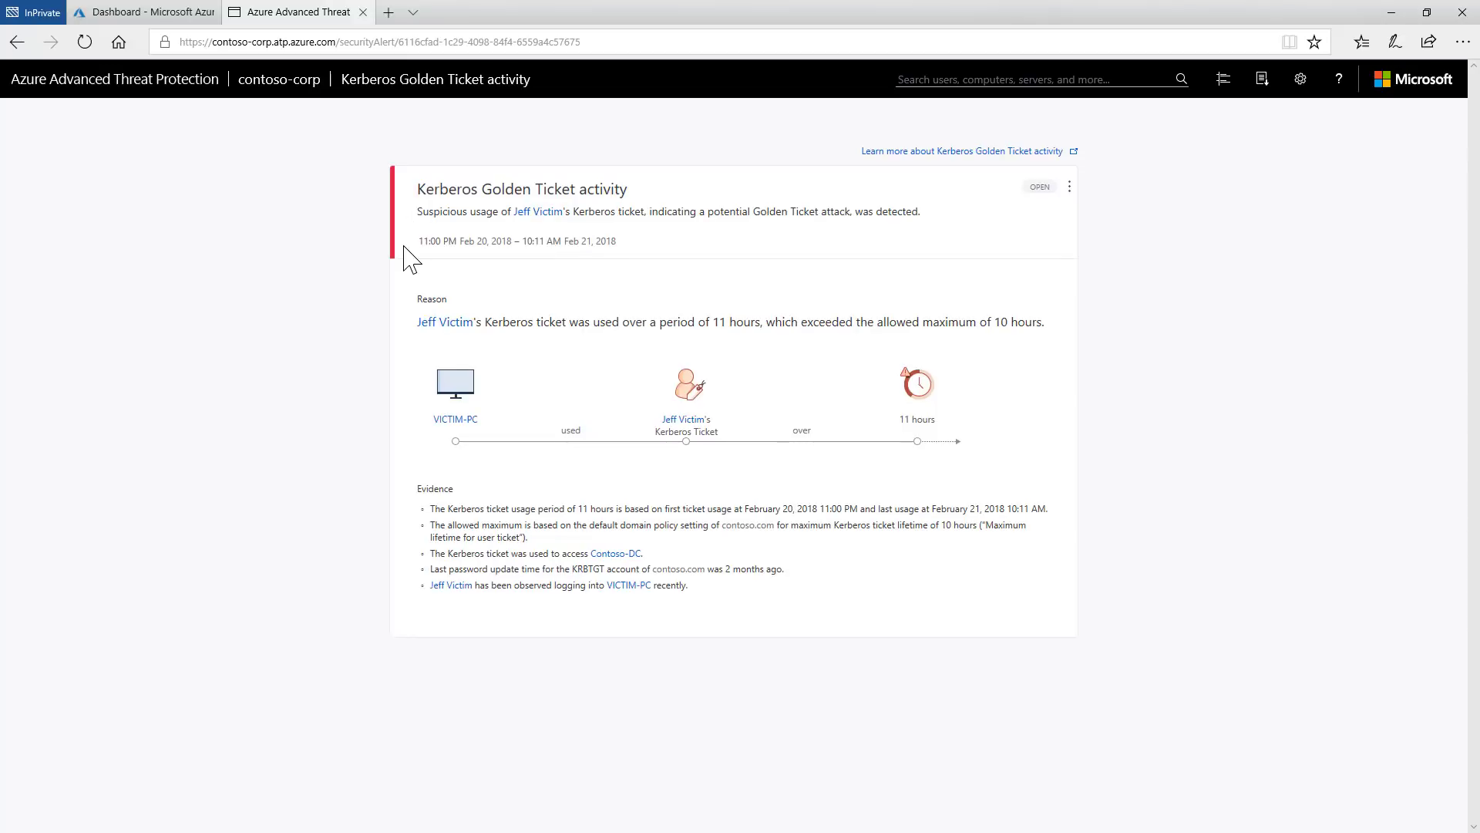
click(674, 428)
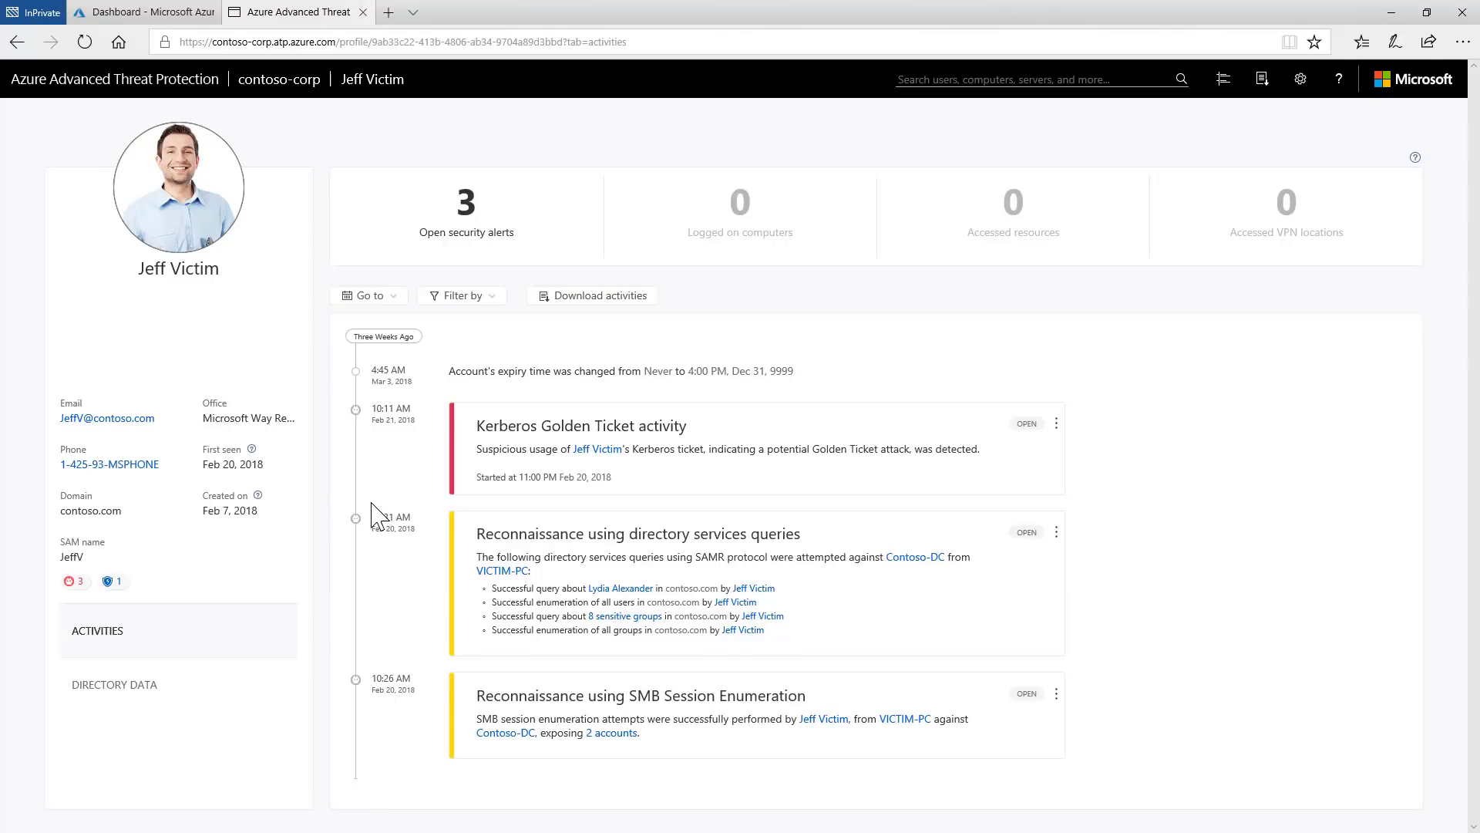
click(268, 685)
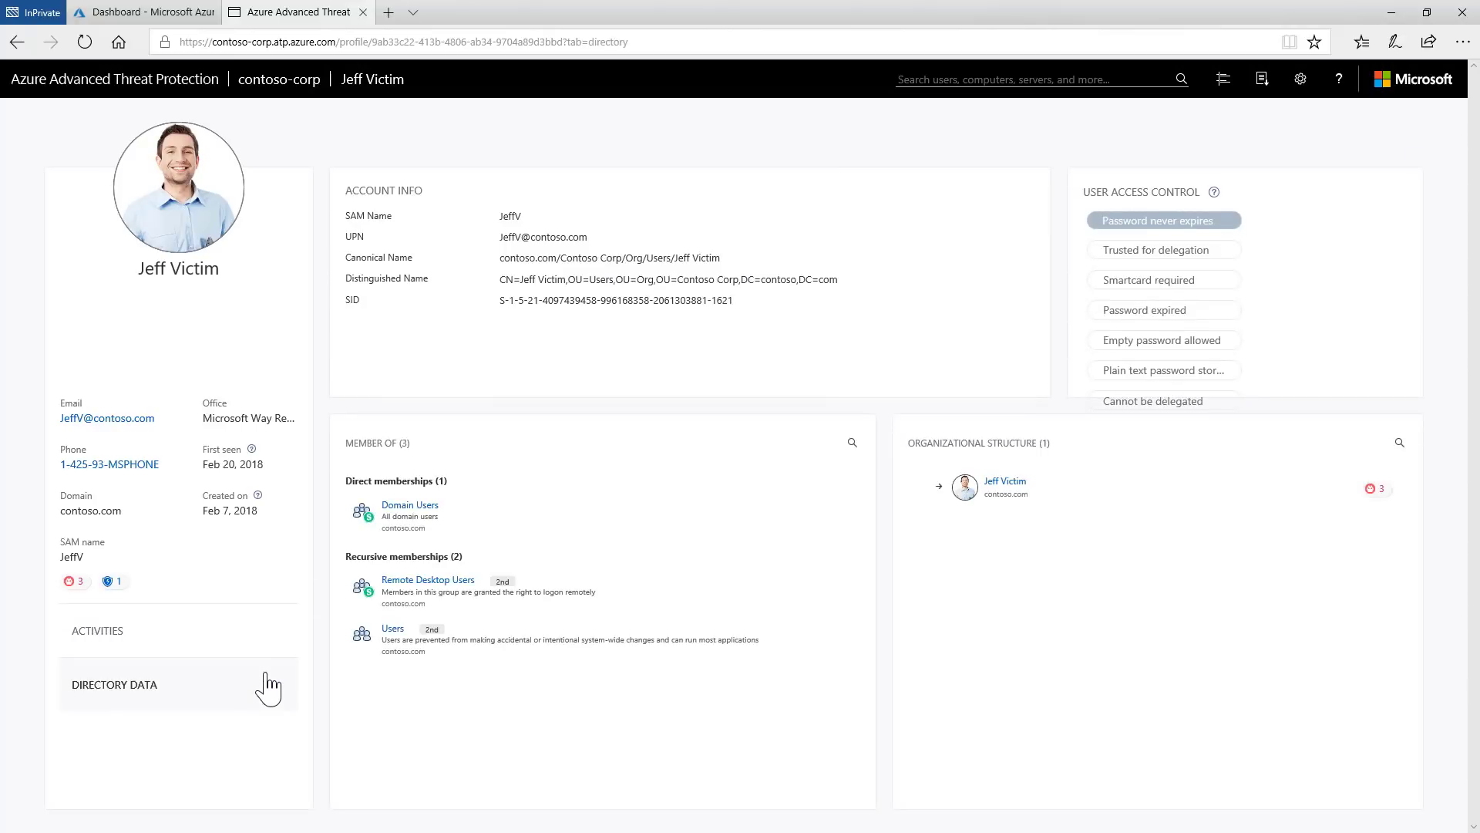